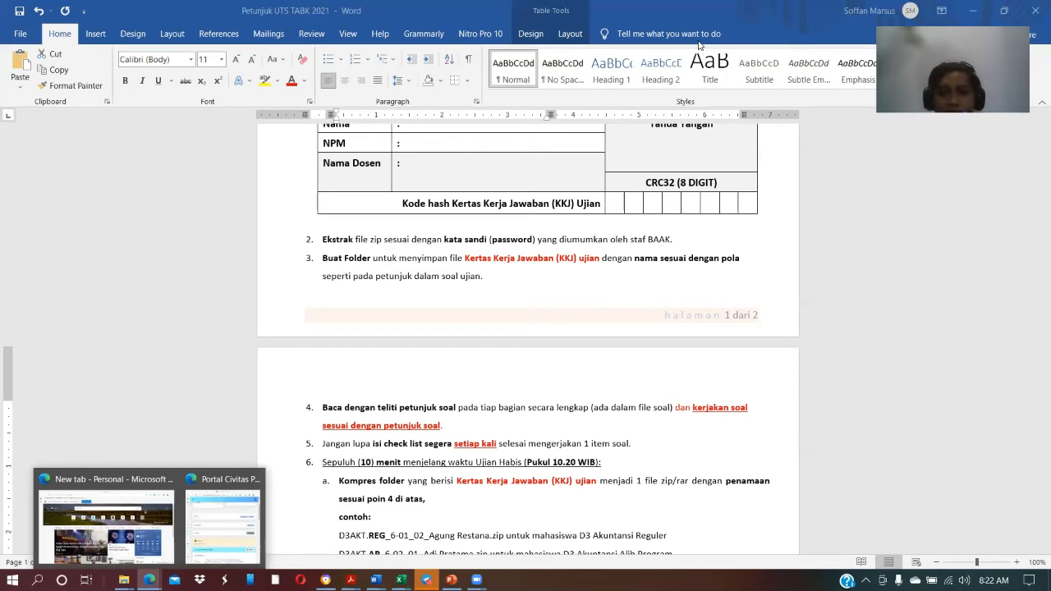
Review the exam instructions from item 2 through item 8, including the compression, hash and submission rules
{"action": "left_click", "coordinate": [694, 425]}
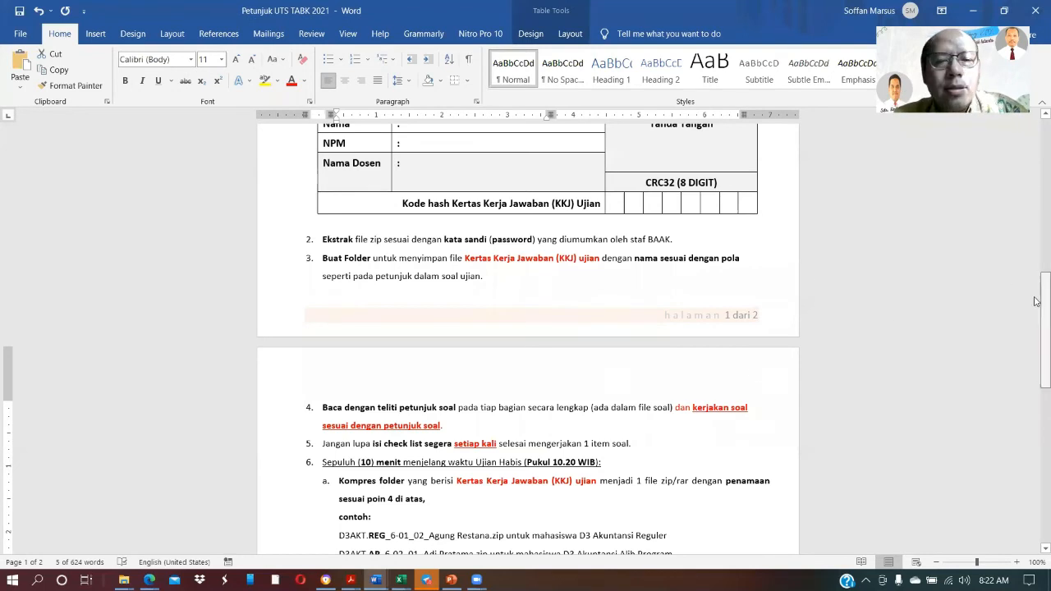
{"action": "left_click_drag", "start_coordinate": [1036, 327], "coordinate": [1036, 413]}
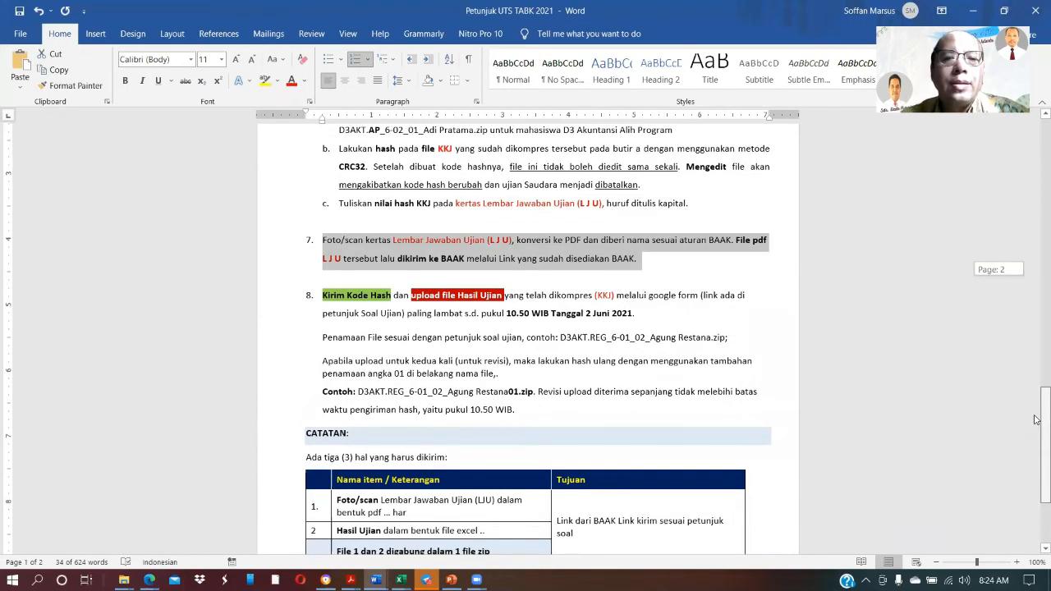
{"action": "left_click_drag", "start_coordinate": [1037, 419], "coordinate": [1038, 400]}
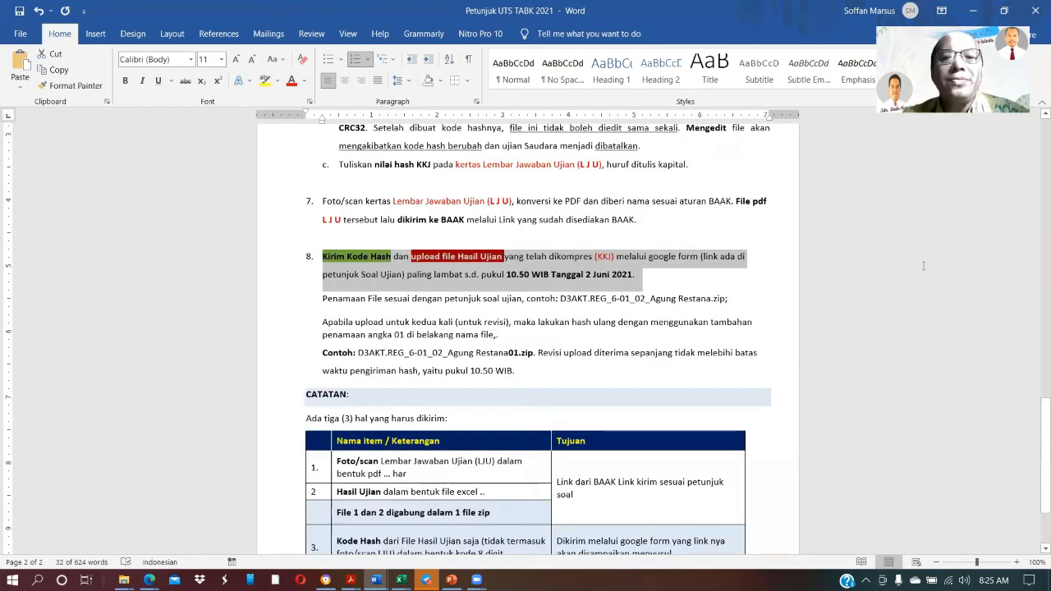
{"action": "scroll", "coordinate": [924, 265], "scroll_direction": "up", "scroll_amount": 2}
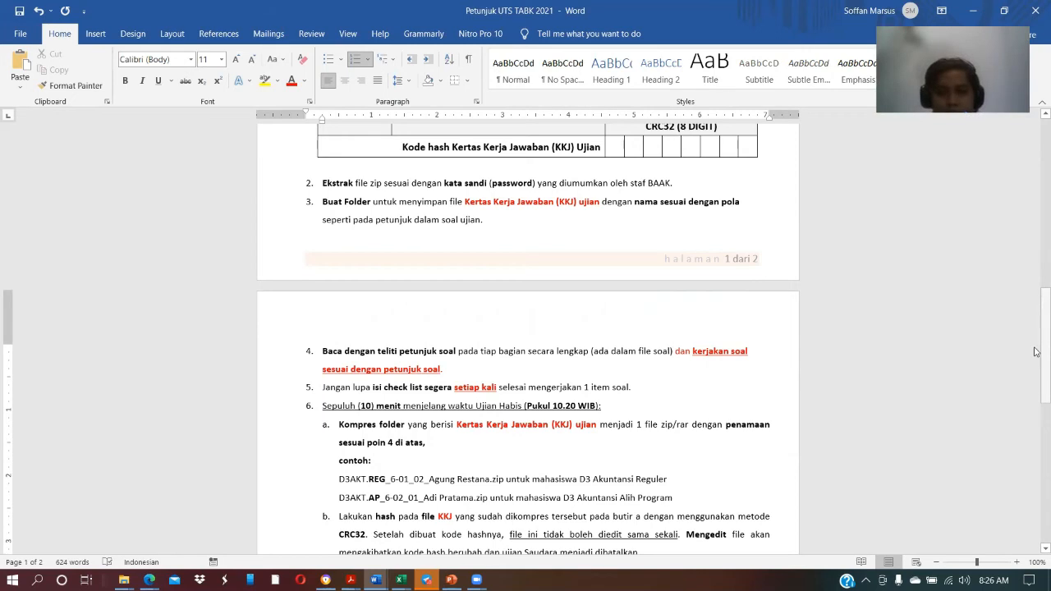
{"action": "left_click_drag", "start_coordinate": [1041, 348], "coordinate": [1041, 402]}
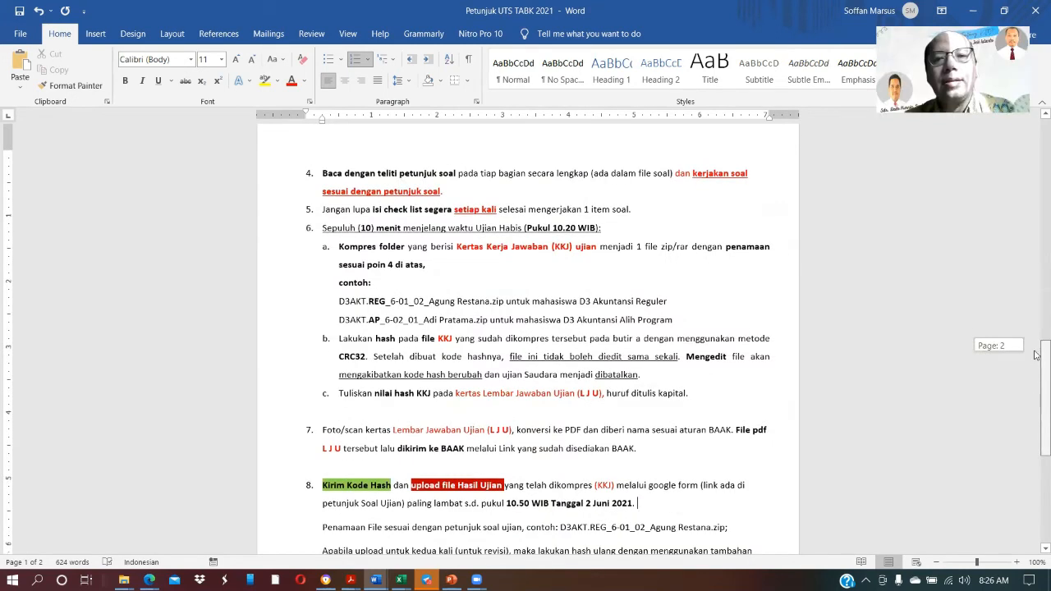
{"action": "scroll", "coordinate": [1038, 353], "scroll_direction": "up", "scroll_amount": 3}
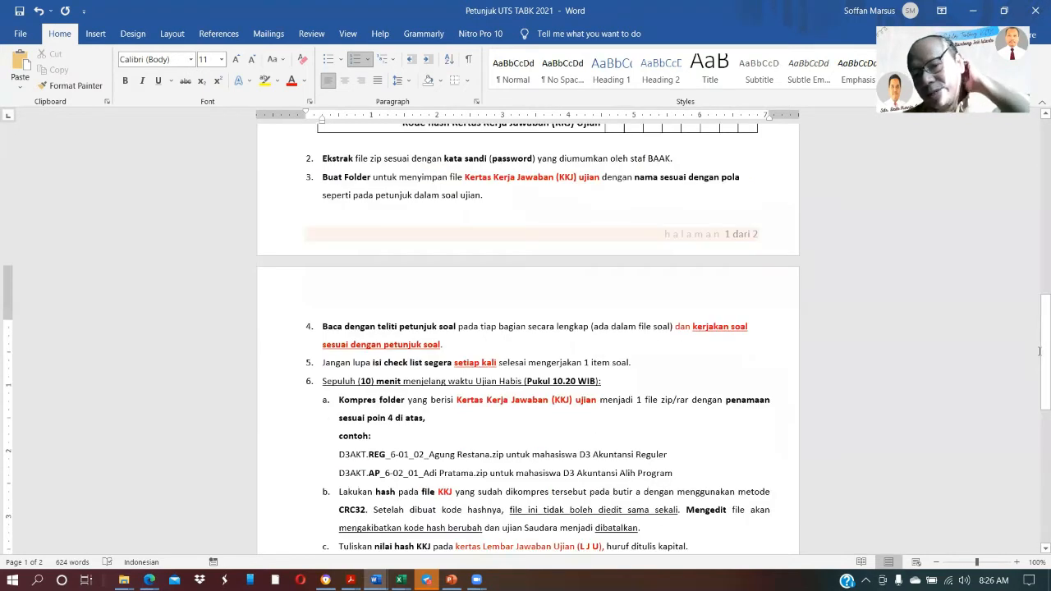
Switch to the hotel reservation workbook in Excel and compare the TransaksiReservasi Hotel sheet with the MasterPelanggan sheet
{"action": "key", "text": "alt+Tab"}
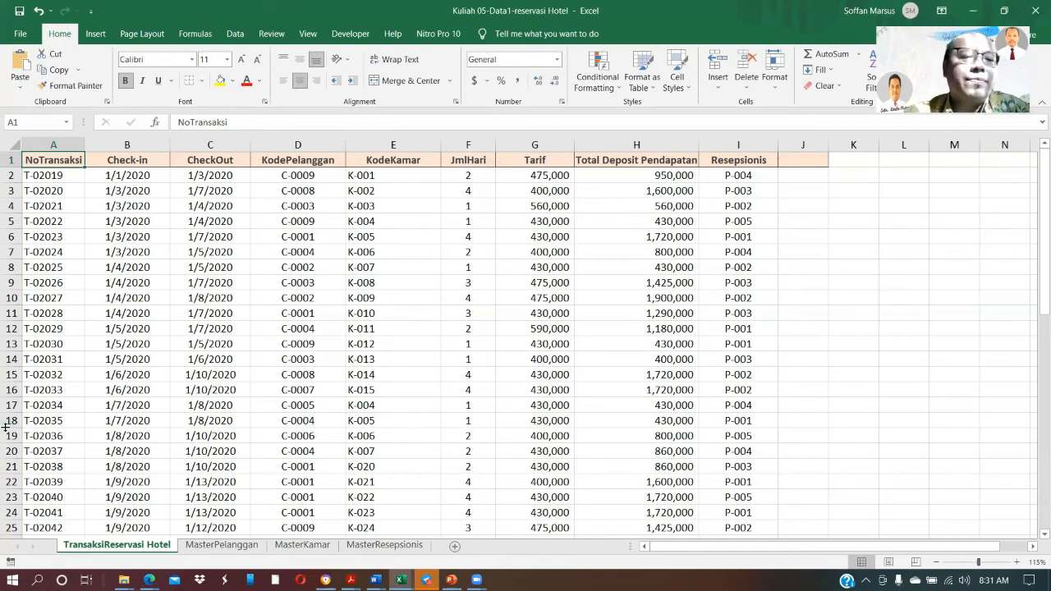
{"action": "left_click", "coordinate": [218, 546]}
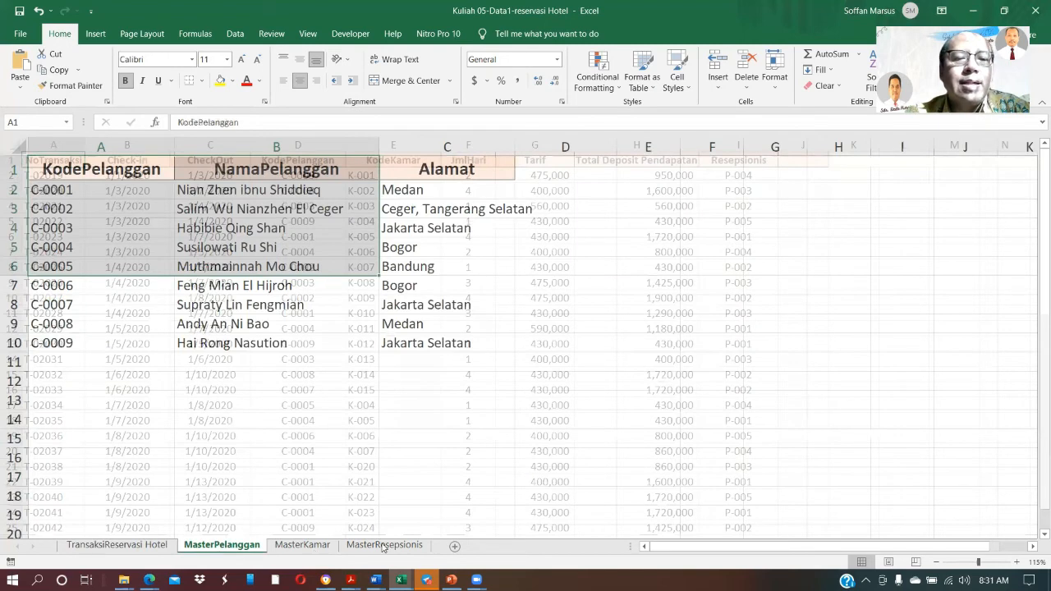
{"action": "left_click", "coordinate": [151, 549]}
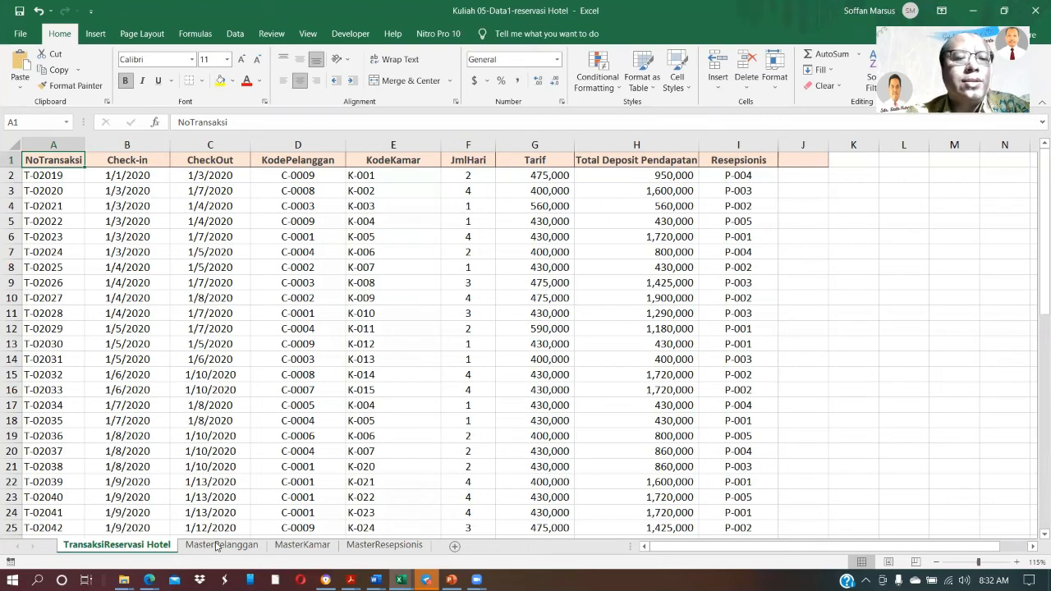
{"action": "left_click", "coordinate": [181, 546]}
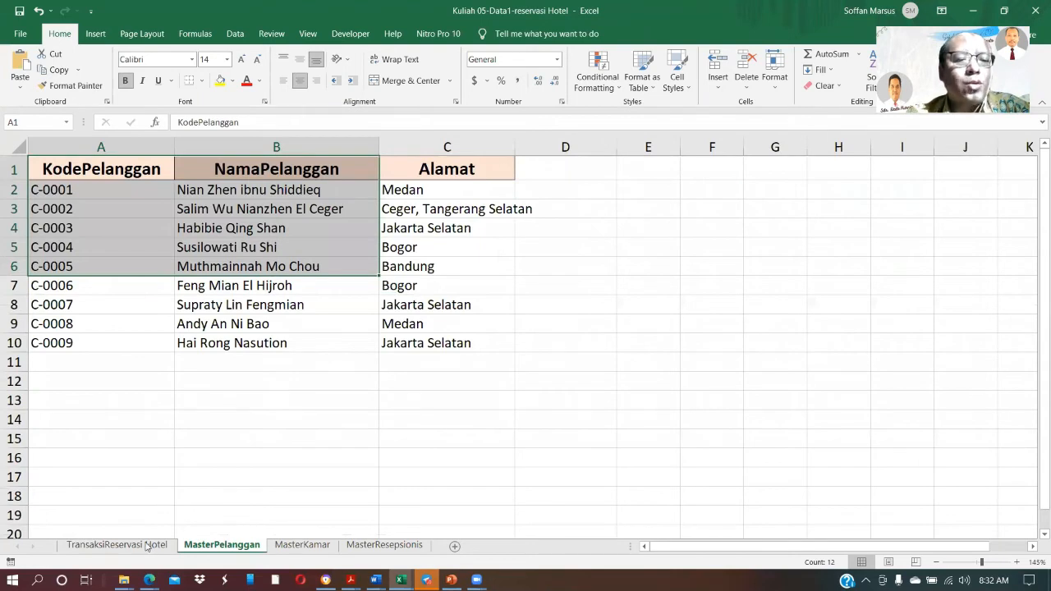
{"action": "left_click", "coordinate": [118, 545]}
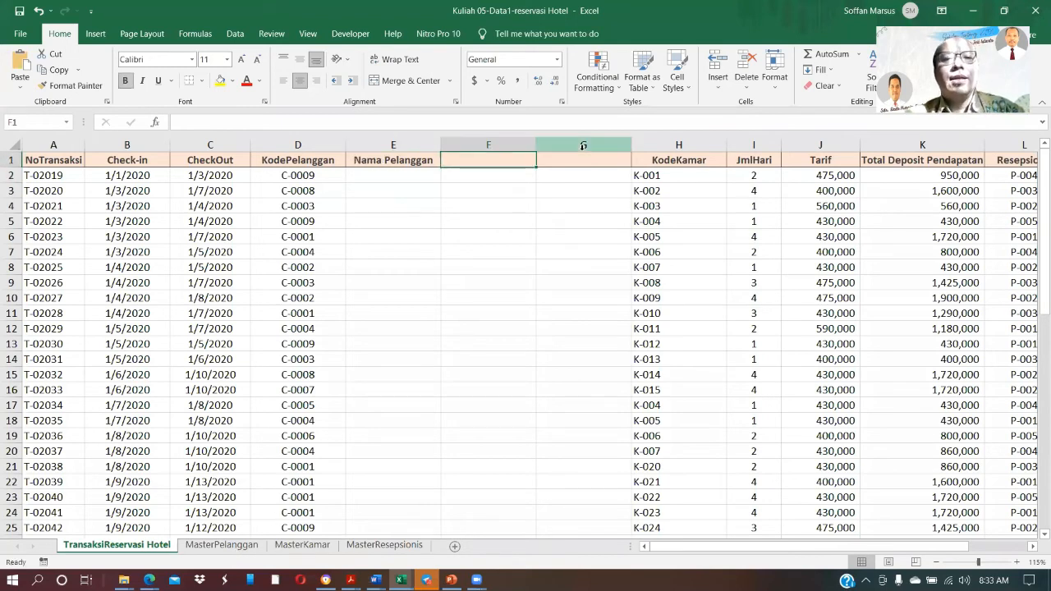
Enter the column headers Alamat in F1 and No HP in G1 of the reservation transactions sheet
{"action": "type", "text": "Alamat"}
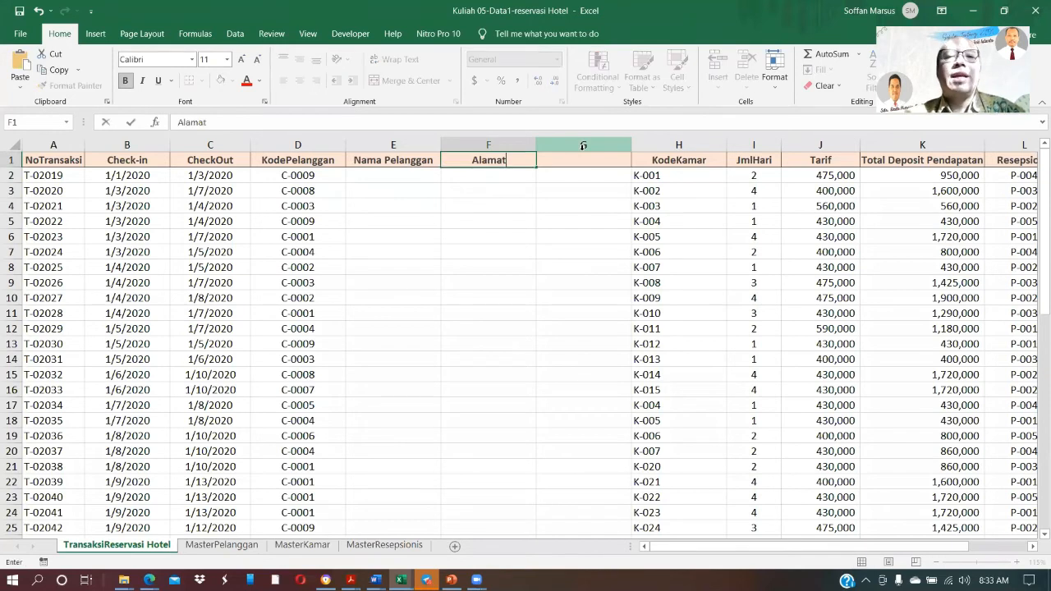
{"action": "key", "text": "Tab"}
{"action": "type", "text": "No"}
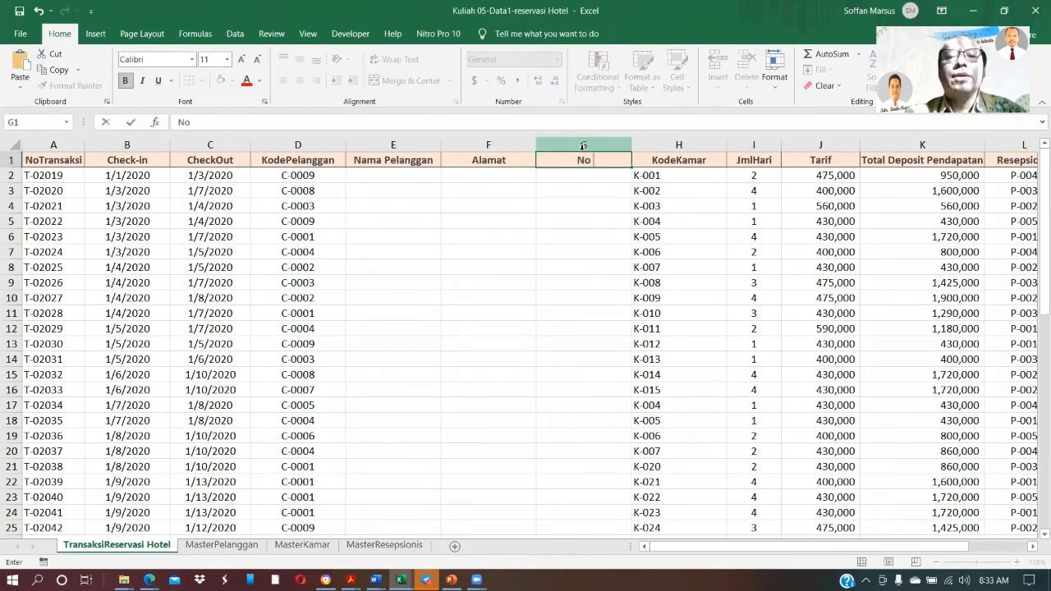
{"action": "type", "text": " HP"}
{"action": "key", "text": "Return"}
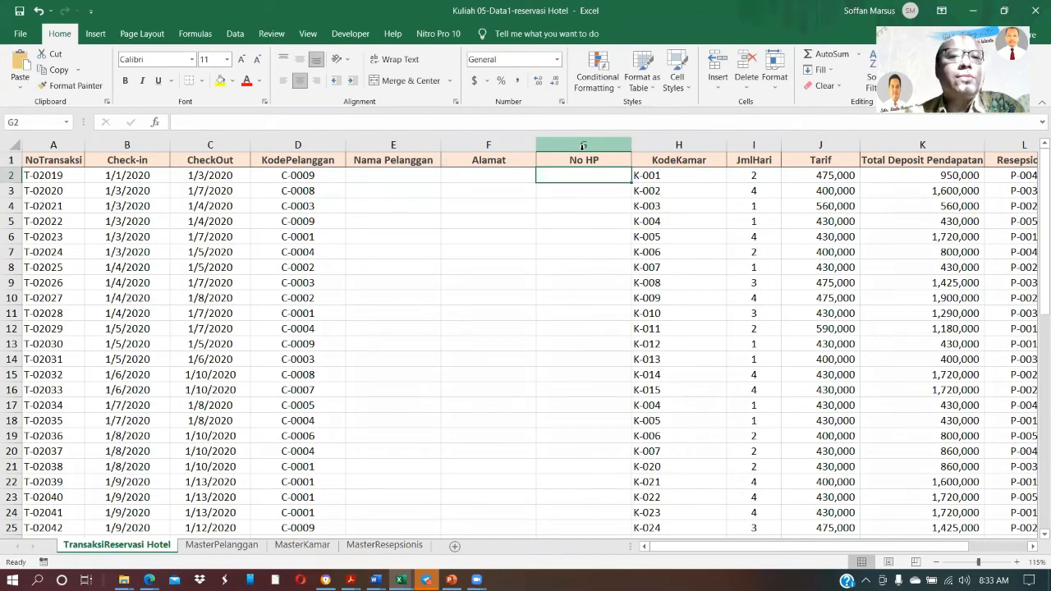
Fill in customer C-0009's name, address and phone number in transaction rows 2, 13 and 25, copying name and address from MasterPelanggan
{"action": "left_click", "coordinate": [225, 546]}
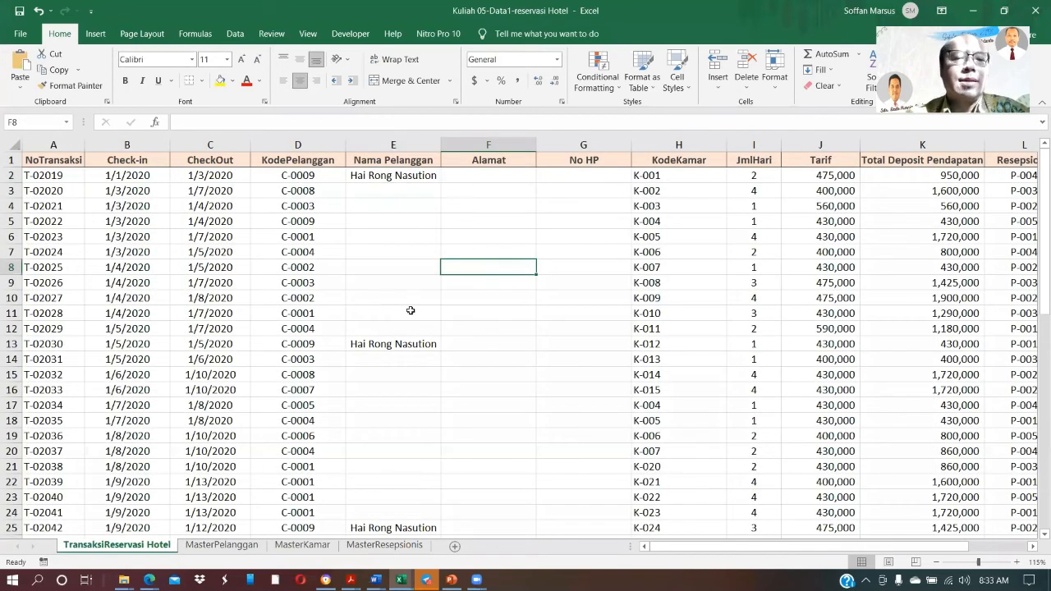
{"action": "left_click", "coordinate": [230, 545]}
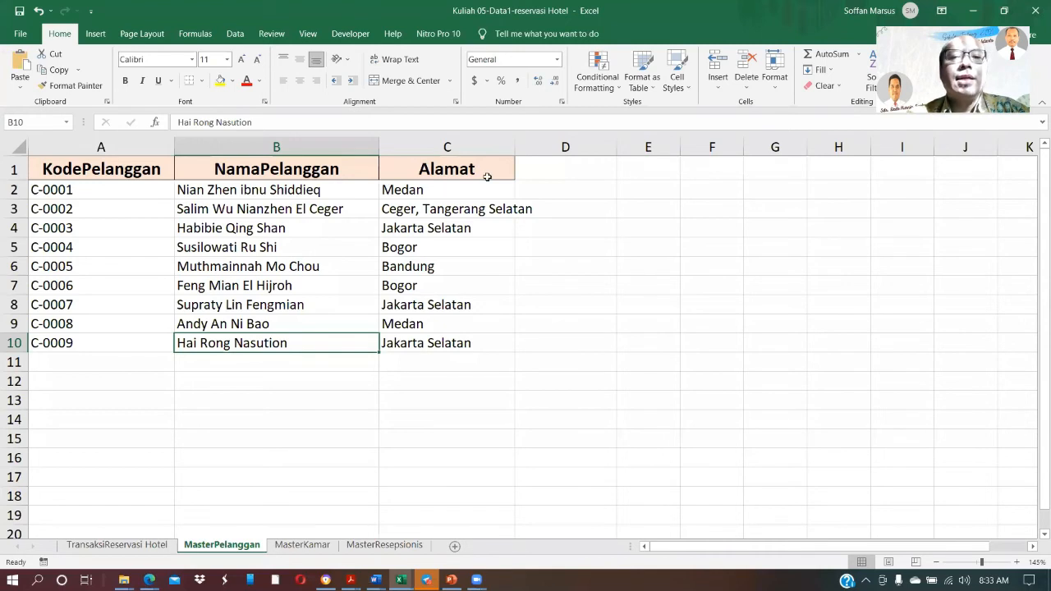
{"action": "key", "text": "ctrl+Page_Up"}
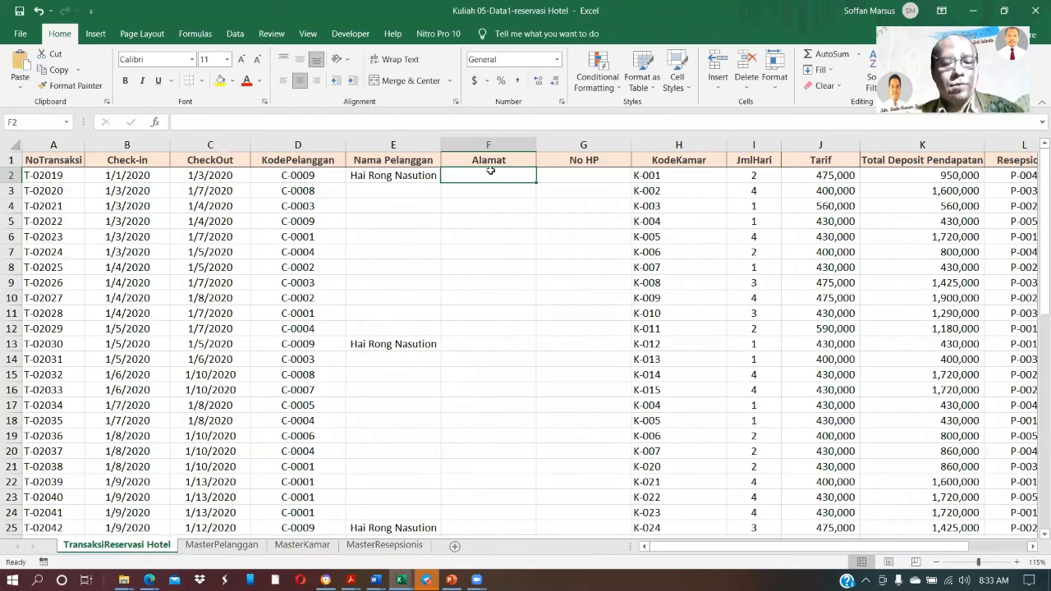
{"action": "type", "text": "Jakarta Selatan"}
{"action": "left_click", "coordinate": [474, 345]}
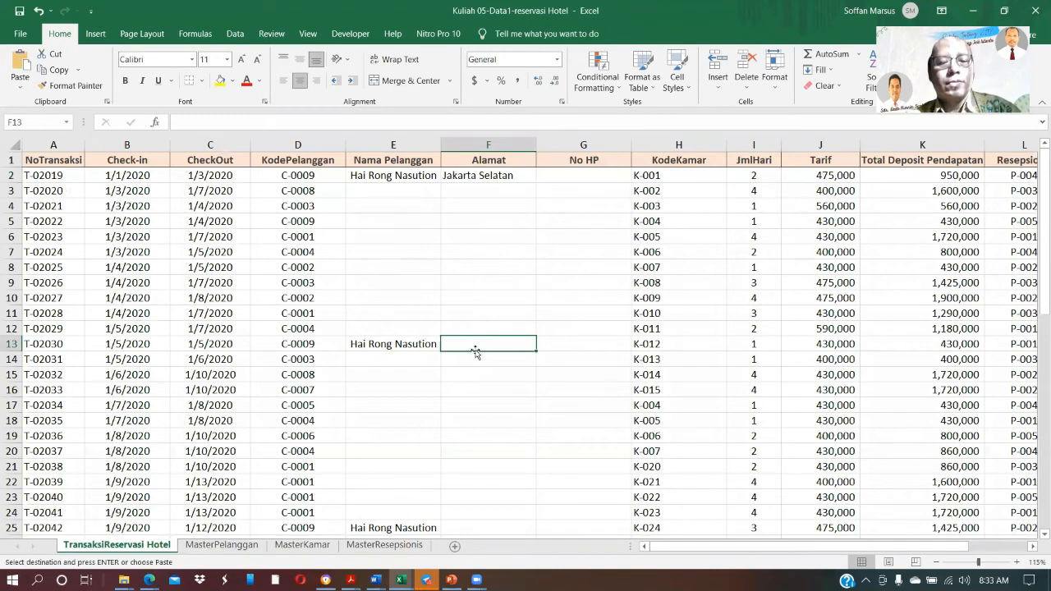
{"action": "left_click", "coordinate": [489, 527], "text": "ctrl"}
{"action": "type", "text": "Jakarta Selatan"}
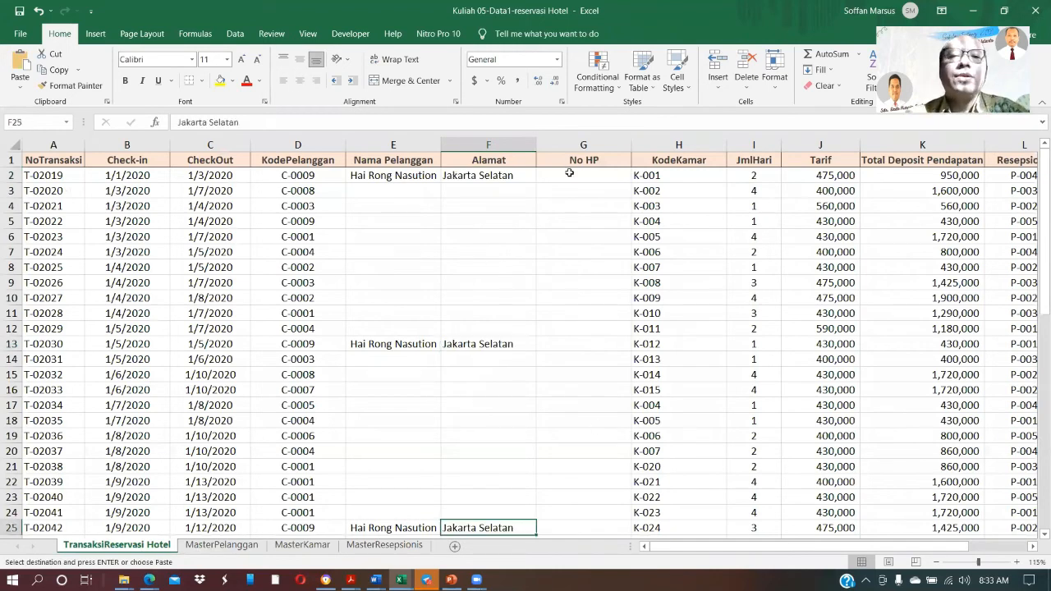
{"action": "left_click", "coordinate": [570, 175]}
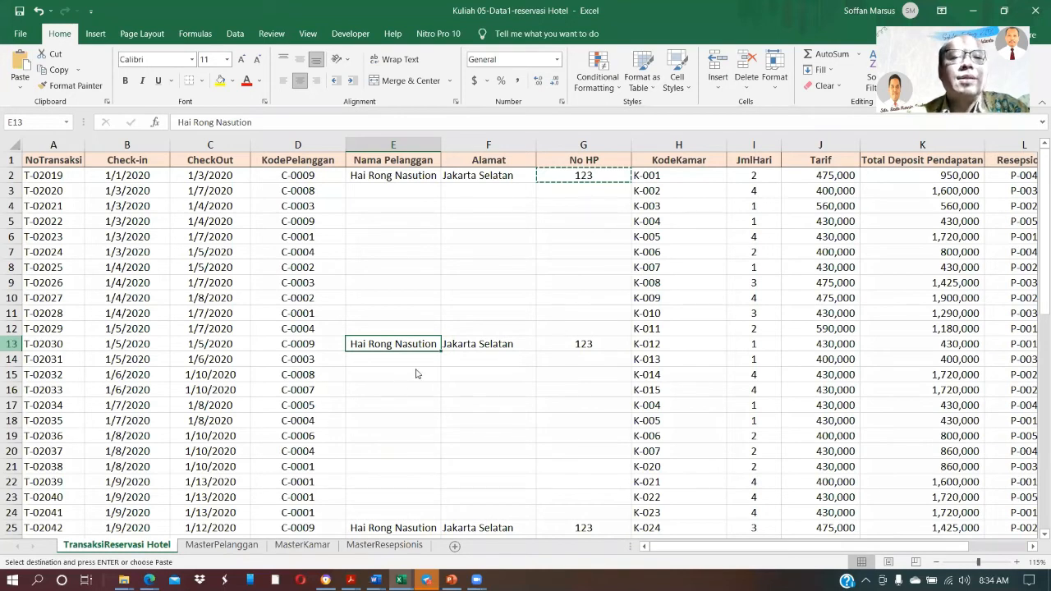
Examine the customer details in row 13 and look through the Alamat column across the transaction rows
{"action": "left_click", "coordinate": [11, 344]}
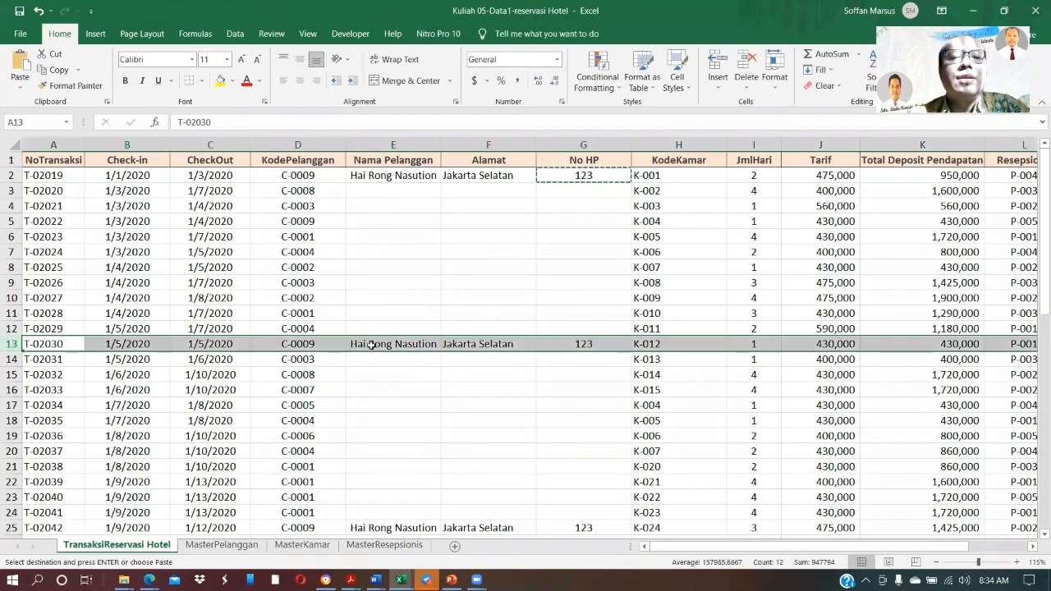
{"action": "left_click", "coordinate": [406, 344]}
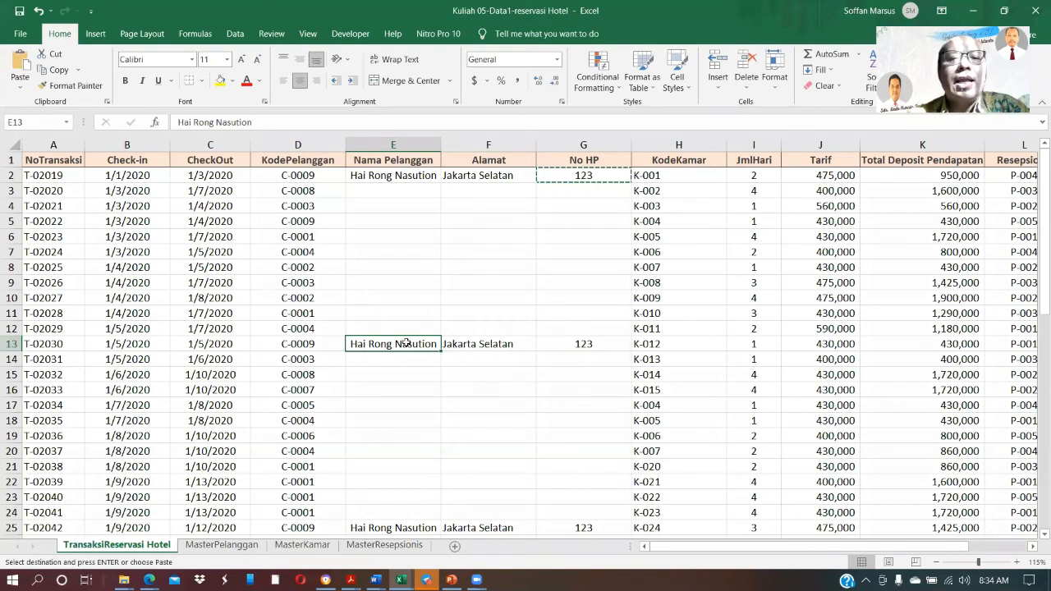
{"action": "left_click", "coordinate": [486, 351]}
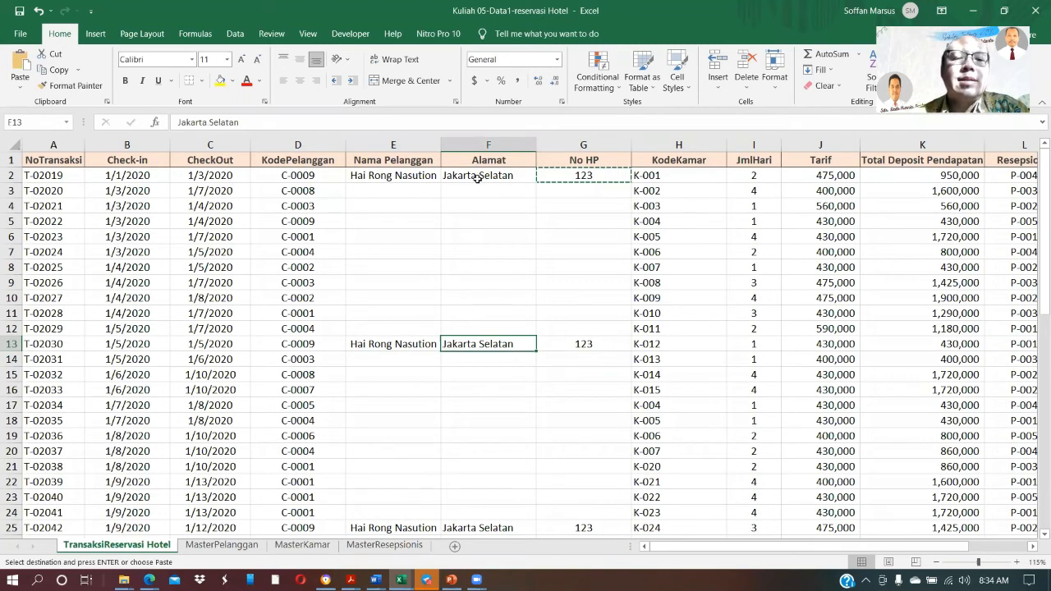
{"action": "key", "text": "Down"}
{"action": "key", "text": "Down"}
{"action": "key", "text": "Down"}
{"action": "key", "text": "Down"}
{"action": "key", "text": "Down"}
{"action": "key", "text": "Down"}
{"action": "key", "text": "Down"}
{"action": "key", "text": "Down"}
{"action": "key", "text": "Down"}
{"action": "key", "text": "Down"}
{"action": "key", "text": "Down"}
{"action": "key", "text": "Down"}
{"action": "key", "text": "Down"}
{"action": "key", "text": "Down"}
{"action": "key", "text": "Down"}
{"action": "key", "text": "Down"}
{"action": "key", "text": "Down"}
{"action": "key", "text": "Down"}
{"action": "key", "text": "Down"}
{"action": "key", "text": "Down"}
{"action": "key", "text": "Up"}
{"action": "key", "text": "Up"}
{"action": "key", "text": "Up"}
{"action": "key", "text": "Up"}
{"action": "key", "text": "Up"}
{"action": "key", "text": "Up"}
{"action": "key", "text": "Up"}
{"action": "key", "text": "Up"}
{"action": "key", "text": "Up"}
{"action": "key", "text": "Up"}
{"action": "key", "text": "Up"}
{"action": "key", "text": "Up"}
{"action": "key", "text": "Up"}
{"action": "key", "text": "Up"}
{"action": "key", "text": "Up"}
{"action": "key", "text": "Up"}
{"action": "key", "text": "Up"}
{"action": "key", "text": "Up"}
{"action": "key", "text": "Up"}
{"action": "key", "text": "Up"}
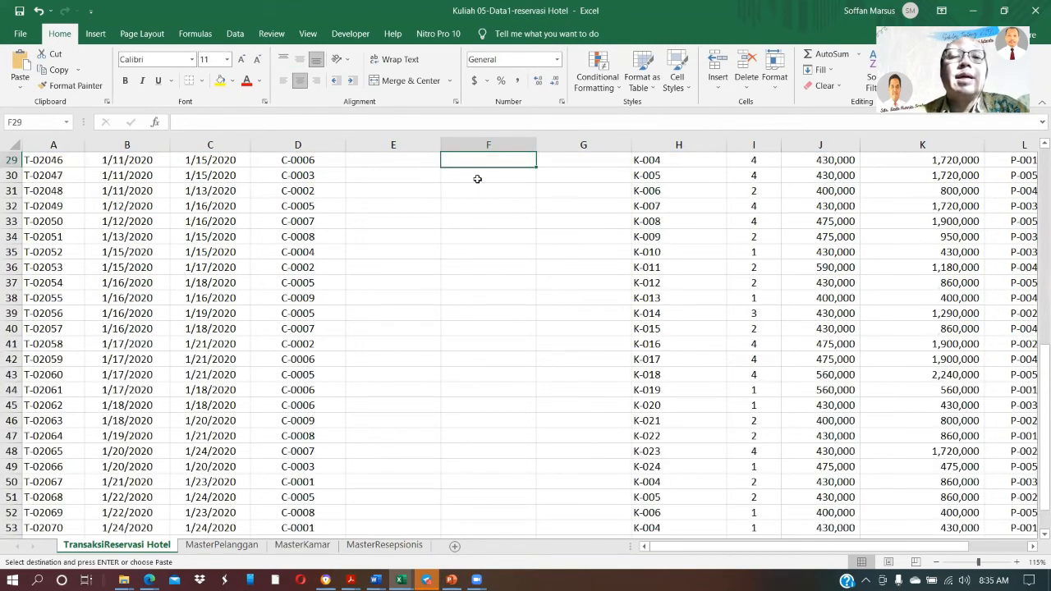
{"action": "key", "text": "Up"}
{"action": "key", "text": "Up"}
{"action": "key", "text": "Up"}
{"action": "key", "text": "Up"}
{"action": "key", "text": "Up"}
{"action": "key", "text": "Up"}
{"action": "key", "text": "Up"}
{"action": "key", "text": "Up"}
{"action": "key", "text": "Up"}
{"action": "key", "text": "Up"}
{"action": "key", "text": "Up"}
{"action": "key", "text": "Up"}
{"action": "key", "text": "Up"}
{"action": "key", "text": "Up"}
{"action": "key", "text": "Up"}
{"action": "key", "text": "Up"}
{"action": "key", "text": "Up"}
{"action": "key", "text": "Up"}
{"action": "key", "text": "Up"}
{"action": "key", "text": "Up"}
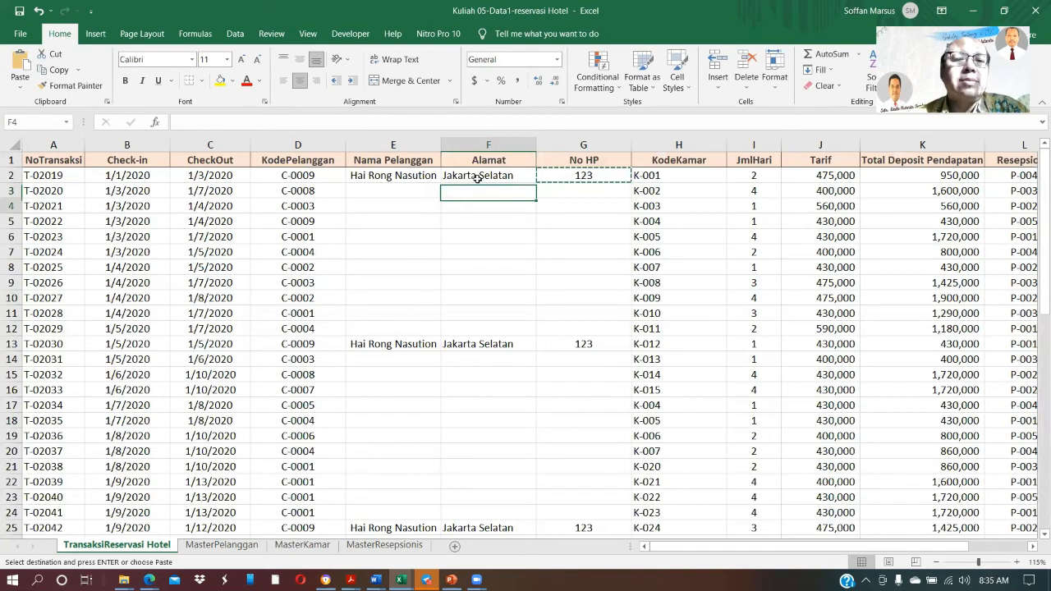
{"action": "left_click", "coordinate": [478, 177]}
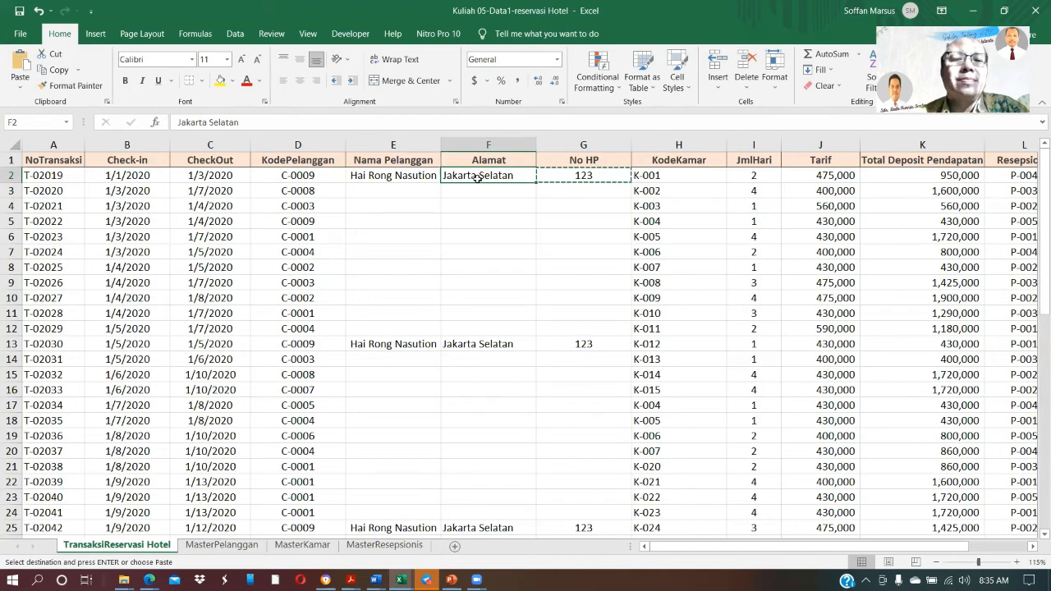
{"action": "left_click", "coordinate": [457, 360]}
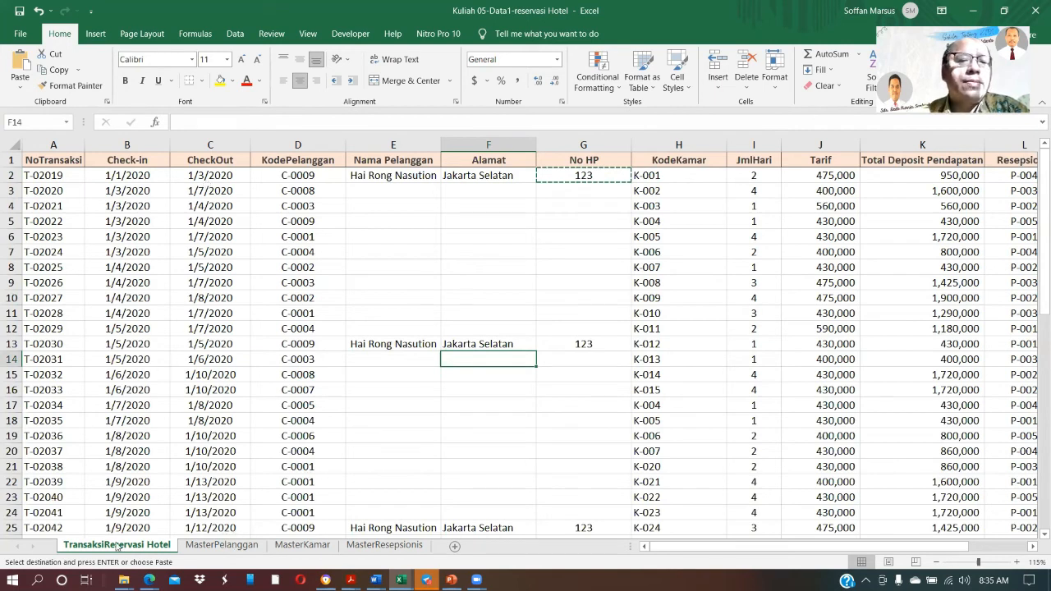
Examine the Nama Pelanggan column from its header down to the last transaction row and back
{"action": "left_click", "coordinate": [393, 177]}
{"action": "key", "text": "Down"}
{"action": "key", "text": "Down"}
{"action": "key", "text": "Down"}
{"action": "key", "text": "Down"}
{"action": "key", "text": "Down"}
{"action": "key", "text": "Down"}
{"action": "key", "text": "Down"}
{"action": "key", "text": "Down"}
{"action": "key", "text": "Down"}
{"action": "key", "text": "Down"}
{"action": "key", "text": "Down"}
{"action": "key", "text": "Down"}
{"action": "key", "text": "Down"}
{"action": "key", "text": "Down"}
{"action": "key", "text": "Down"}
{"action": "key", "text": "Down"}
{"action": "key", "text": "Down"}
{"action": "key", "text": "Down"}
{"action": "key", "text": "Down"}
{"action": "key", "text": "Down"}
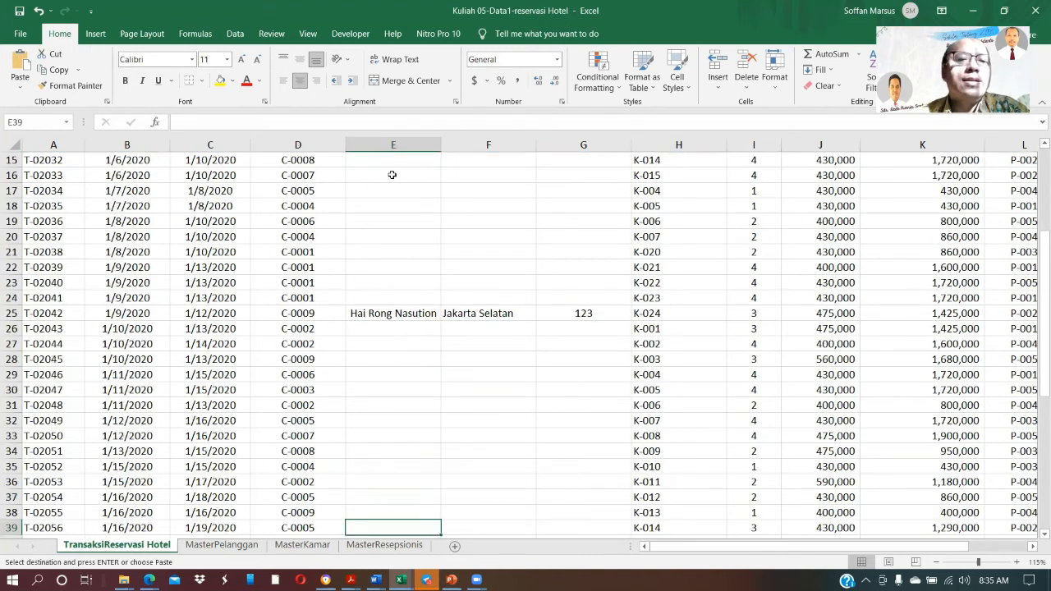
{"action": "key", "text": "Down"}
{"action": "key", "text": "Down"}
{"action": "key", "text": "Down"}
{"action": "key", "text": "Down"}
{"action": "key", "text": "Down"}
{"action": "key", "text": "Down"}
{"action": "key", "text": "Down"}
{"action": "key", "text": "Down"}
{"action": "key", "text": "Down"}
{"action": "key", "text": "Down"}
{"action": "key", "text": "Down"}
{"action": "key", "text": "Down"}
{"action": "key", "text": "Down"}
{"action": "key", "text": "Down"}
{"action": "key", "text": "Down"}
{"action": "key", "text": "Down"}
{"action": "key", "text": "Down"}
{"action": "key", "text": "Down"}
{"action": "key", "text": "Down"}
{"action": "key", "text": "Down"}
{"action": "key", "text": "Up"}
{"action": "key", "text": "Up"}
{"action": "key", "text": "Up"}
{"action": "key", "text": "Up"}
{"action": "key", "text": "Up"}
{"action": "key", "text": "Up"}
{"action": "key", "text": "Up"}
{"action": "key", "text": "Up"}
{"action": "key", "text": "Up"}
{"action": "key", "text": "Up"}
{"action": "key", "text": "Up"}
{"action": "key", "text": "Up"}
{"action": "key", "text": "Up"}
{"action": "key", "text": "Up"}
{"action": "key", "text": "Up"}
{"action": "key", "text": "Up"}
{"action": "key", "text": "Up"}
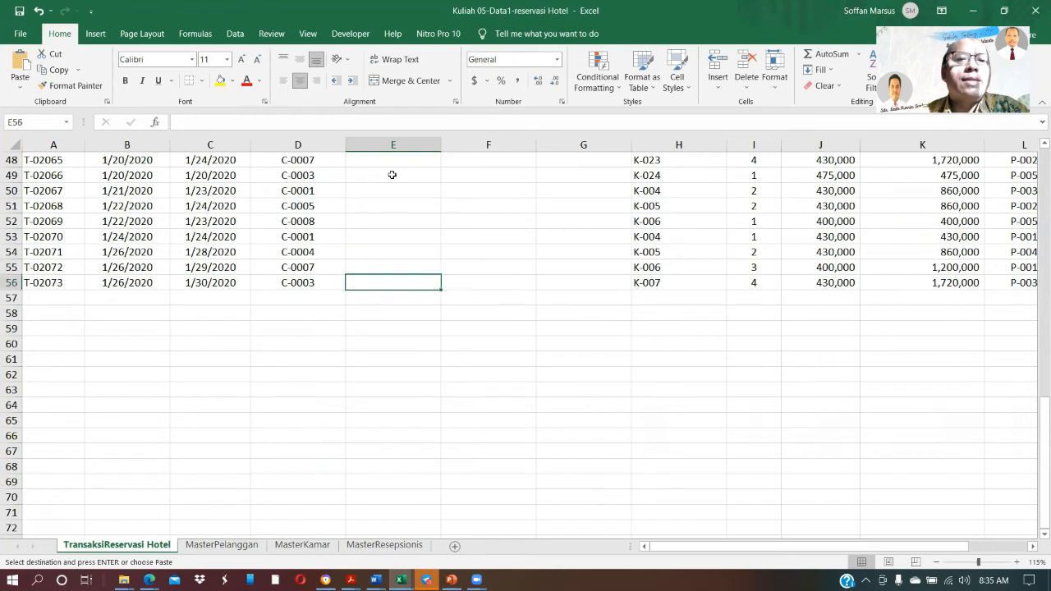
{"action": "key", "text": "Up"}
{"action": "key", "text": "Up"}
{"action": "key", "text": "Up"}
{"action": "key", "text": "Up"}
{"action": "key", "text": "Up"}
{"action": "key", "text": "Up"}
{"action": "key", "text": "Up"}
{"action": "key", "text": "Up"}
{"action": "key", "text": "Up"}
{"action": "key", "text": "Up"}
{"action": "key", "text": "Up"}
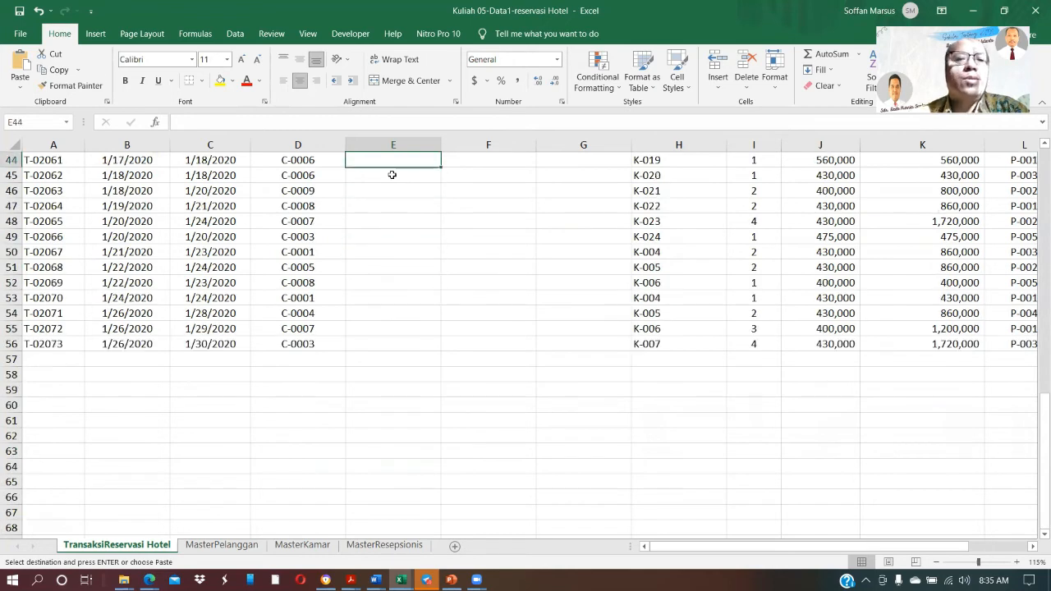
{"action": "key", "text": "Up"}
{"action": "key", "text": "Up"}
{"action": "key", "text": "Up"}
{"action": "key", "text": "Up"}
{"action": "key", "text": "Up"}
{"action": "key", "text": "Up"}
{"action": "key", "text": "Up"}
{"action": "key", "text": "Up"}
{"action": "key", "text": "Up"}
{"action": "key", "text": "Up"}
{"action": "key", "text": "Up"}
{"action": "key", "text": "Up"}
{"action": "key", "text": "Up"}
{"action": "key", "text": "Up"}
{"action": "key", "text": "Up"}
{"action": "key", "text": "Up"}
{"action": "key", "text": "Up"}
{"action": "key", "text": "Up"}
{"action": "key", "text": "Up"}
{"action": "key", "text": "Up"}
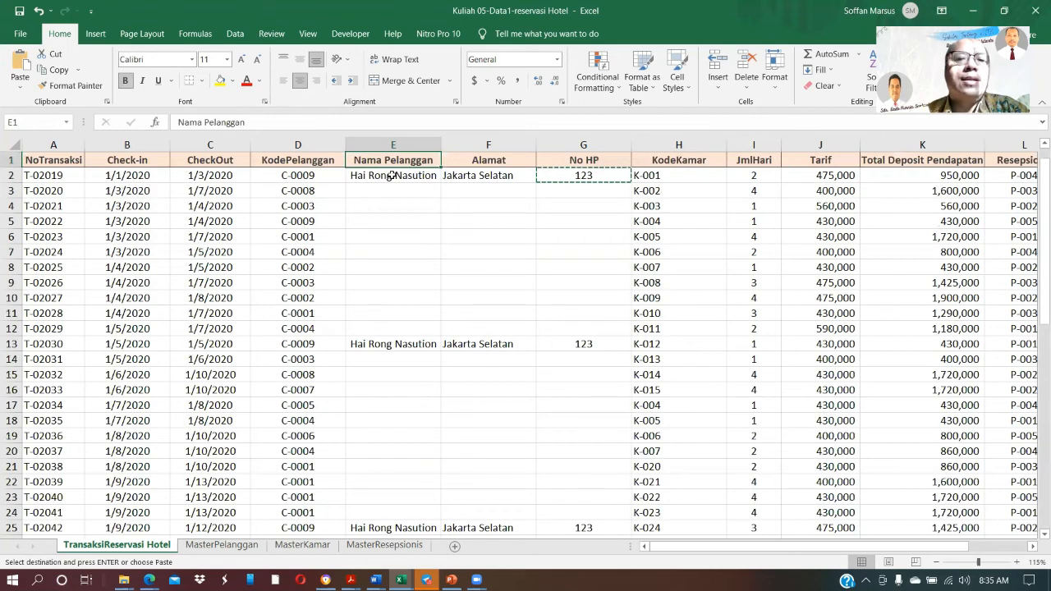
{"action": "key", "text": "Down"}
{"action": "key", "text": "Down"}
{"action": "key", "text": "Down"}
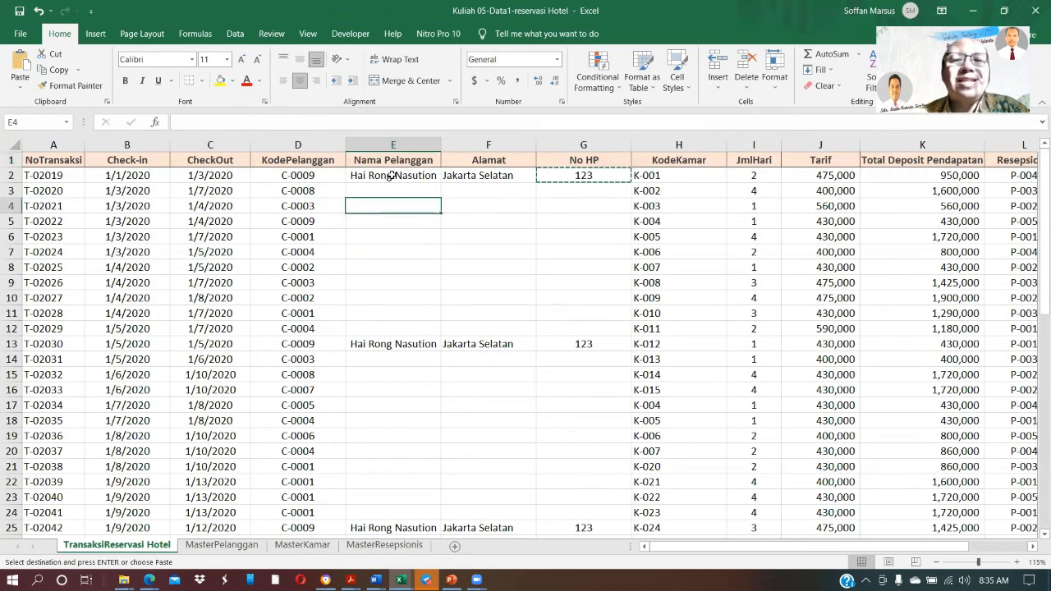
{"action": "key", "text": "Down"}
{"action": "key", "text": "Down"}
{"action": "key", "text": "Down"}
{"action": "key", "text": "Down"}
{"action": "key", "text": "Down"}
{"action": "key", "text": "Down"}
{"action": "key", "text": "Down"}
{"action": "key", "text": "Down"}
{"action": "key", "text": "Down"}
{"action": "key", "text": "Down"}
{"action": "key", "text": "Down"}
{"action": "key", "text": "Down"}
{"action": "key", "text": "Down"}
{"action": "key", "text": "Down"}
{"action": "key", "text": "Down"}
{"action": "key", "text": "Down"}
{"action": "key", "text": "Down"}
{"action": "key", "text": "Down"}
{"action": "key", "text": "Down"}
{"action": "key", "text": "Down"}
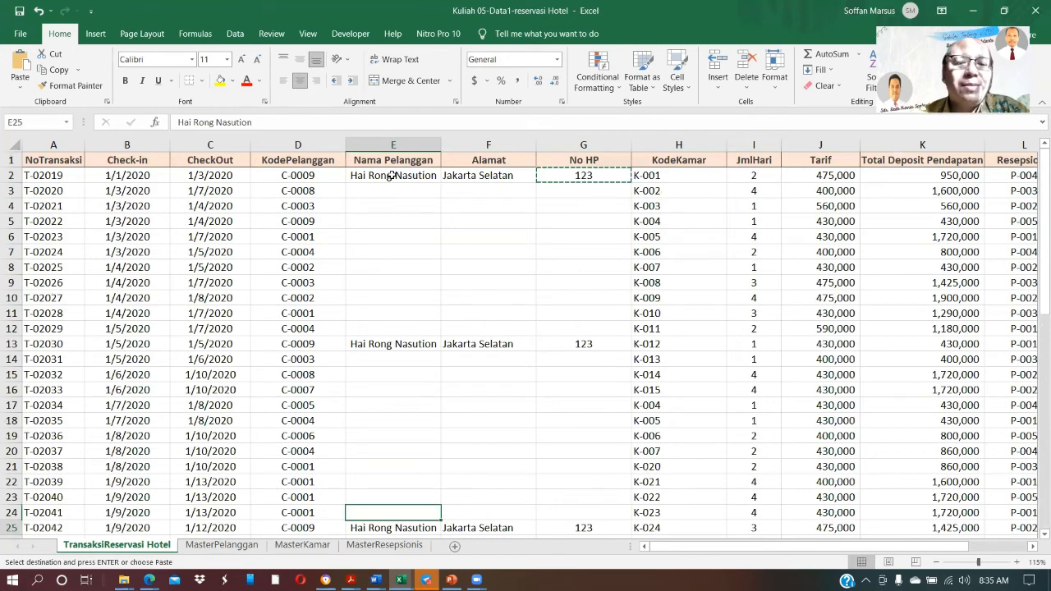
{"action": "key", "text": "ctrl+Down"}
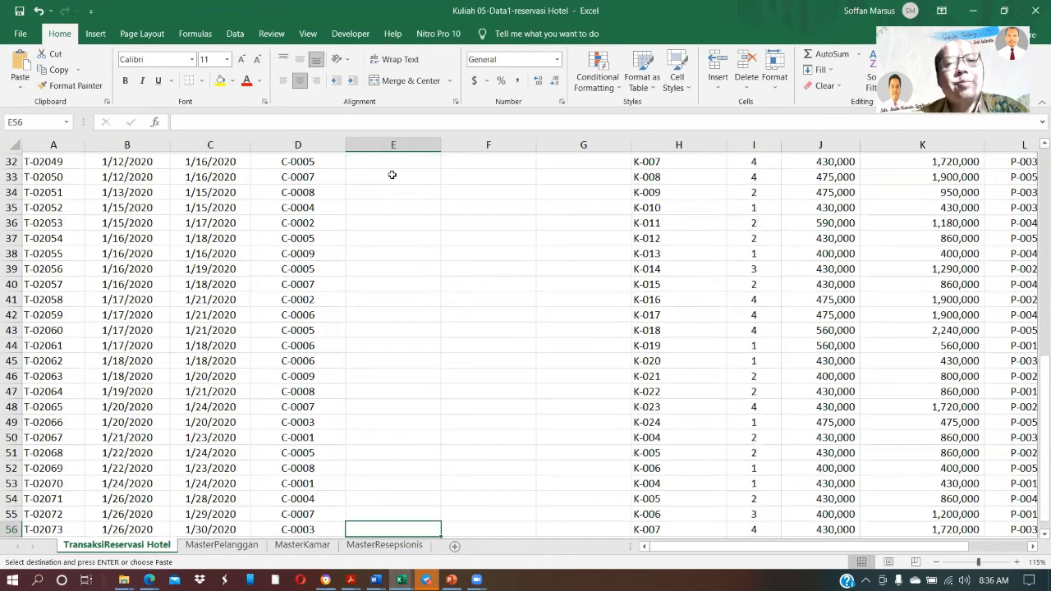
{"action": "key", "text": "ctrl+Up"}
{"action": "key", "text": "ctrl+Up"}
{"action": "key", "text": "ctrl+Up"}
{"action": "key", "text": "ctrl+Up"}
{"action": "key", "text": "Down"}
{"action": "key", "text": "Down"}
{"action": "key", "text": "Down"}
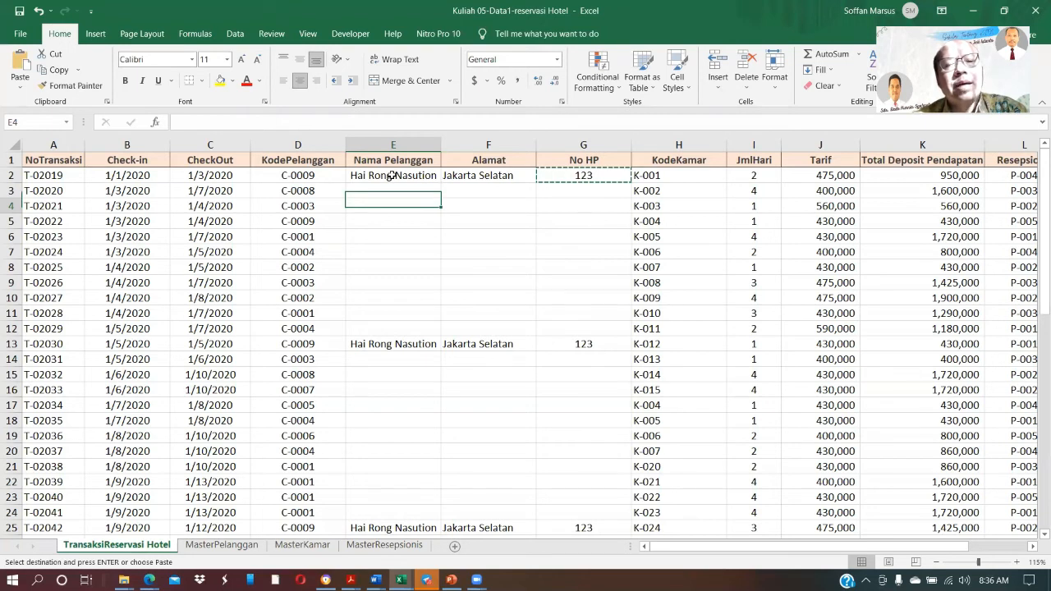
Review the filled and empty Nama Pelanggan cells from row 2 down to row 52 of the reservation transactions
{"action": "left_click", "coordinate": [393, 176]}
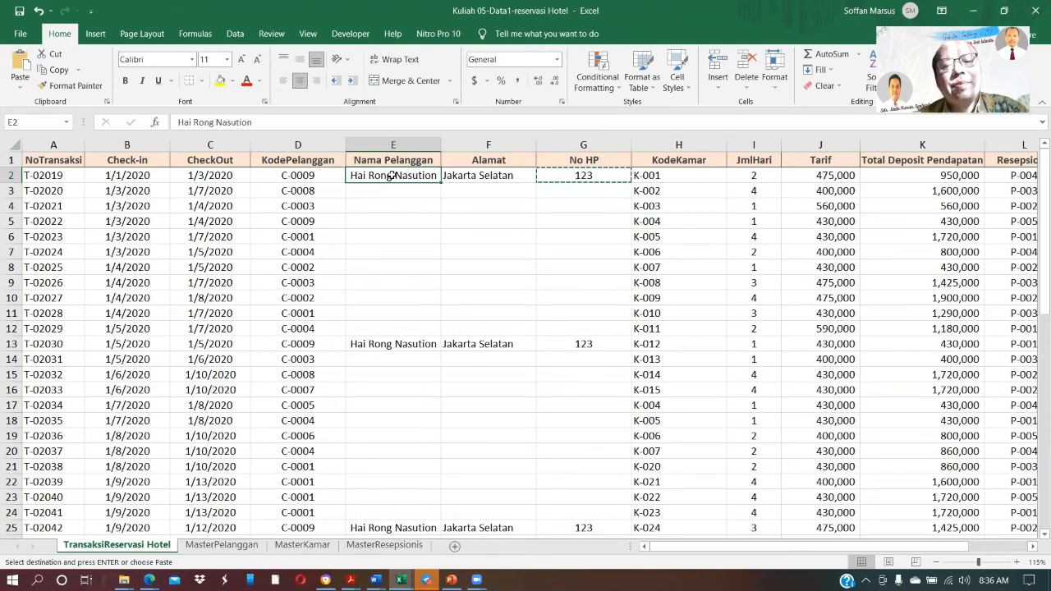
{"action": "key", "text": "Page_Down"}
{"action": "key", "text": "Page_Down"}
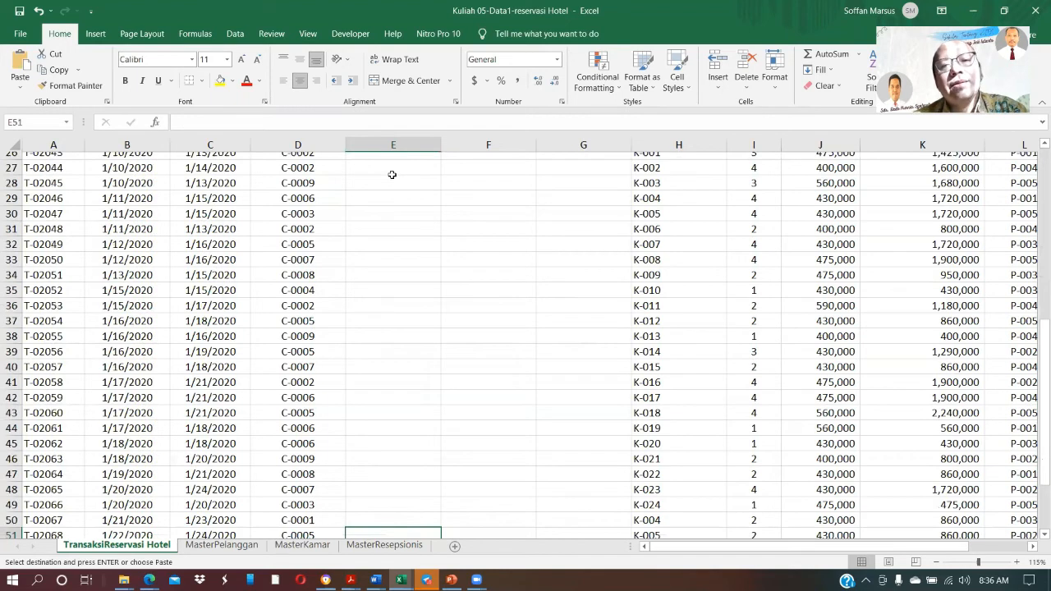
{"action": "key", "text": "Page_Up"}
{"action": "key", "text": "Page_Up"}
{"action": "key", "text": "Page_Up"}
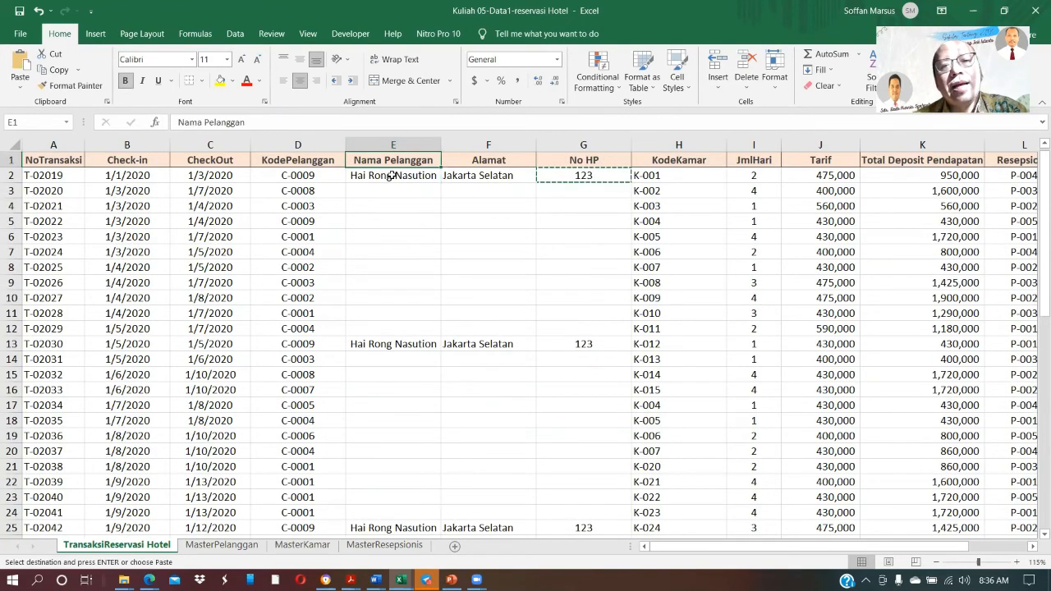
{"action": "left_click", "coordinate": [392, 176]}
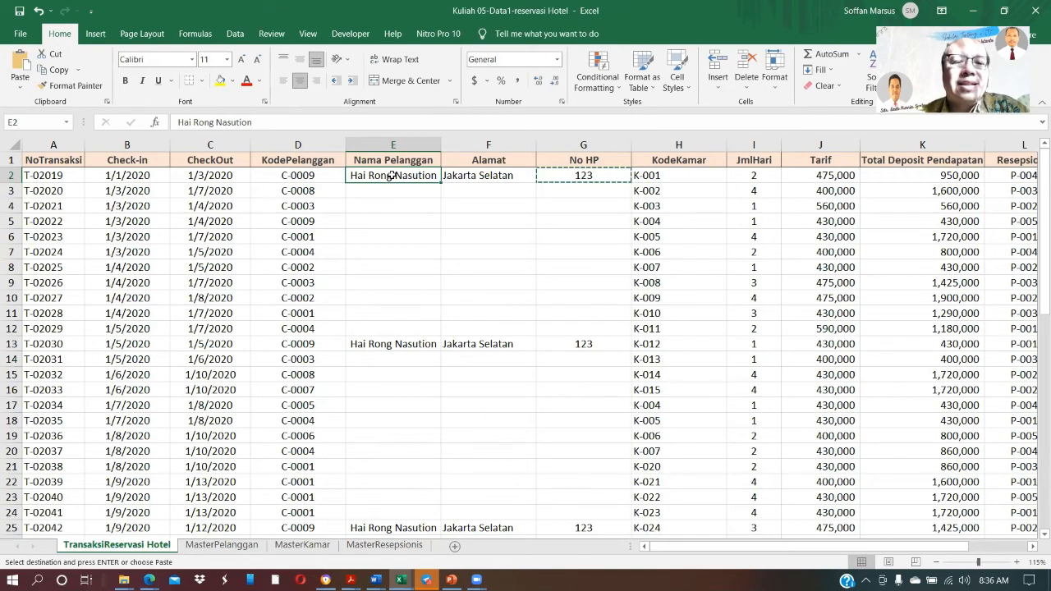
{"action": "key", "text": "Down"}
{"action": "key", "text": "Down"}
{"action": "key", "text": "Down"}
{"action": "key", "text": "Down"}
{"action": "key", "text": "Down"}
{"action": "key", "text": "Down"}
{"action": "key", "text": "Down"}
{"action": "key", "text": "Down"}
{"action": "key", "text": "Down"}
{"action": "key", "text": "Down"}
{"action": "key", "text": "Down"}
{"action": "key", "text": "Down"}
{"action": "key", "text": "Down"}
{"action": "key", "text": "Down"}
{"action": "key", "text": "Down"}
{"action": "key", "text": "Down"}
{"action": "key", "text": "Down"}
{"action": "key", "text": "Down"}
{"action": "key", "text": "Down"}
{"action": "key", "text": "Down"}
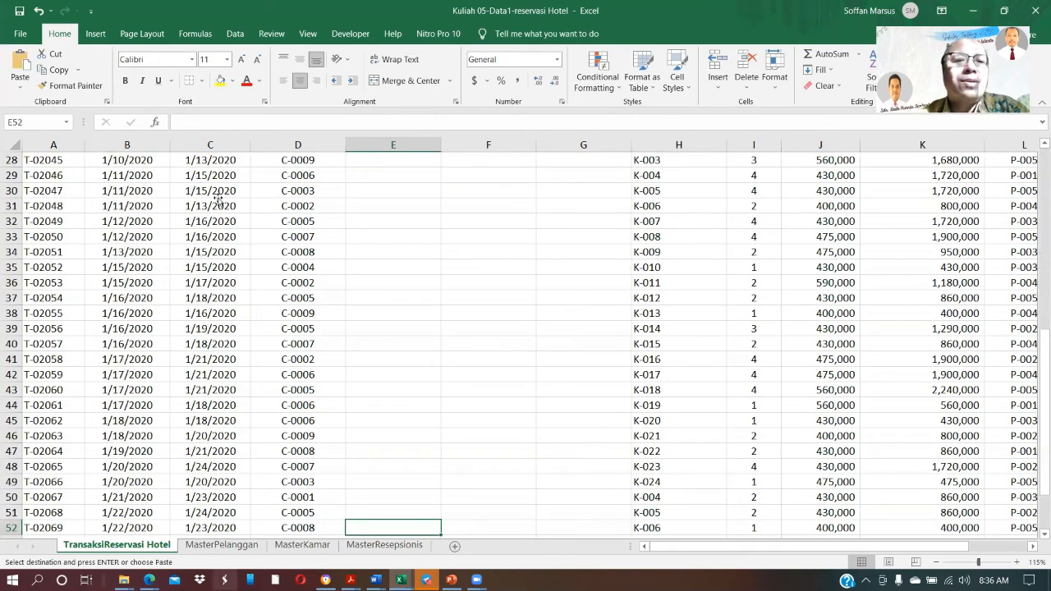
Examine the customer names listed in the NamaPelanggan column of the MasterPelanggan sheet
{"action": "key", "text": "ctrl+Page_Down"}
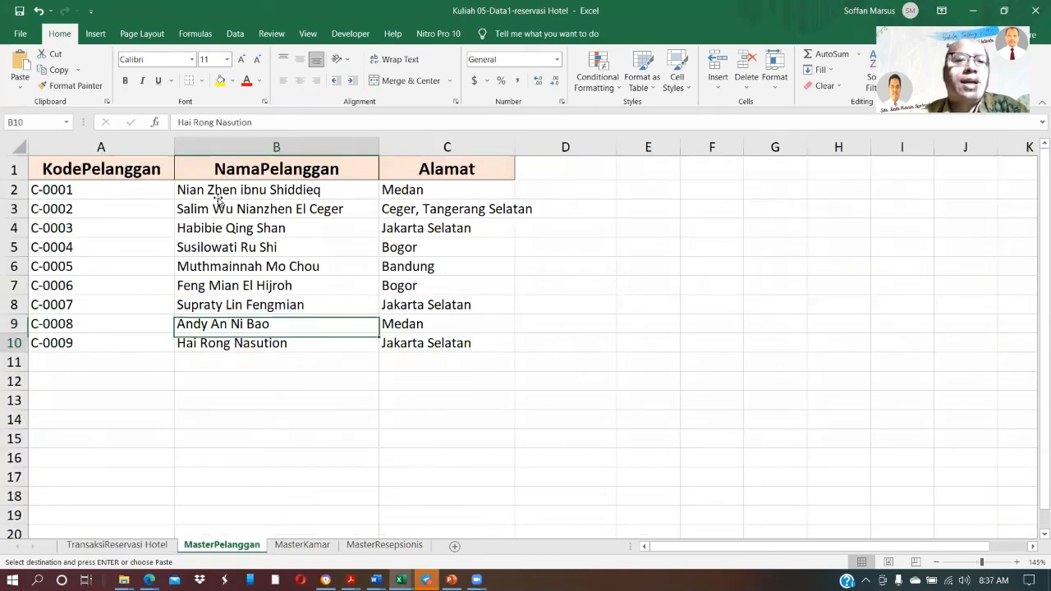
{"action": "key", "text": "Up"}
{"action": "key", "text": "Up"}
{"action": "key", "text": "Up"}
{"action": "key", "text": "Up"}
{"action": "key", "text": "Up"}
{"action": "key", "text": "Up"}
{"action": "key", "text": "Down"}
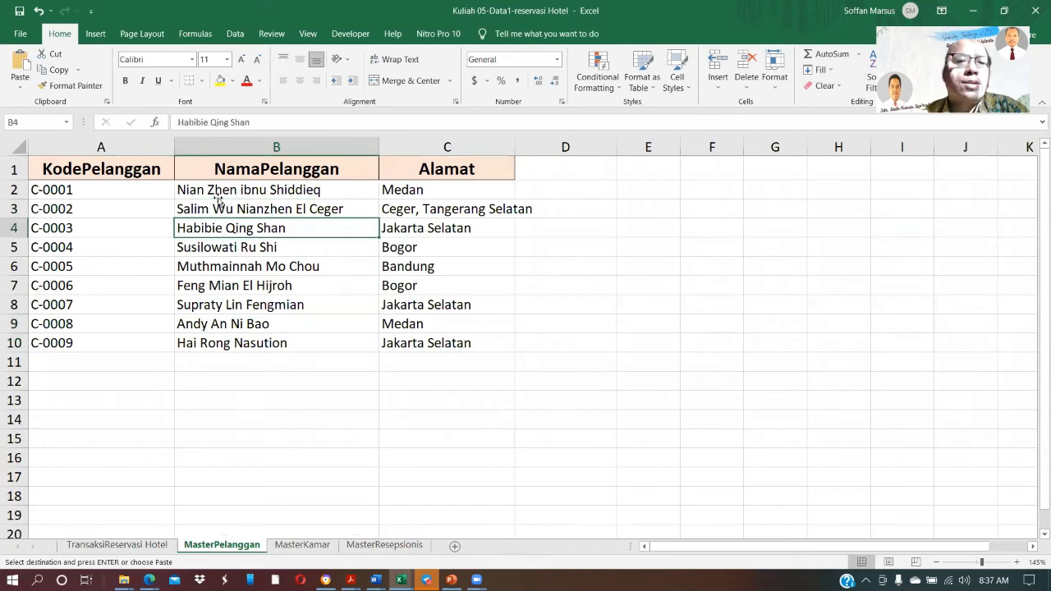
{"action": "key", "text": "Down"}
{"action": "key", "text": "Down"}
{"action": "key", "text": "Down"}
{"action": "key", "text": "Down"}
{"action": "key", "text": "Down"}
{"action": "key", "text": "Down"}
{"action": "key", "text": "Down"}
{"action": "key", "text": "Down"}
{"action": "key", "text": "Down"}
{"action": "key", "text": "Up"}
{"action": "key", "text": "Up"}
{"action": "key", "text": "Up"}
{"action": "key", "text": "Up"}
{"action": "key", "text": "Up"}
{"action": "key", "text": "Up"}
{"action": "key", "text": "Up"}
{"action": "key", "text": "Up"}
{"action": "key", "text": "Up"}
{"action": "key", "text": "Up"}
{"action": "key", "text": "Up"}
{"action": "key", "text": "Up"}
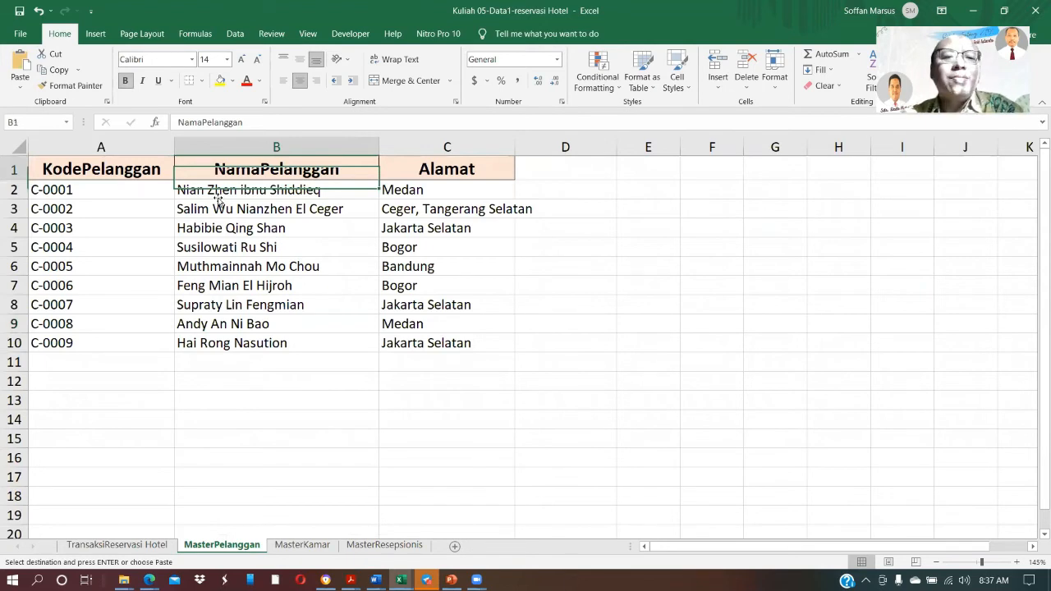
{"action": "left_click", "coordinate": [219, 197]}
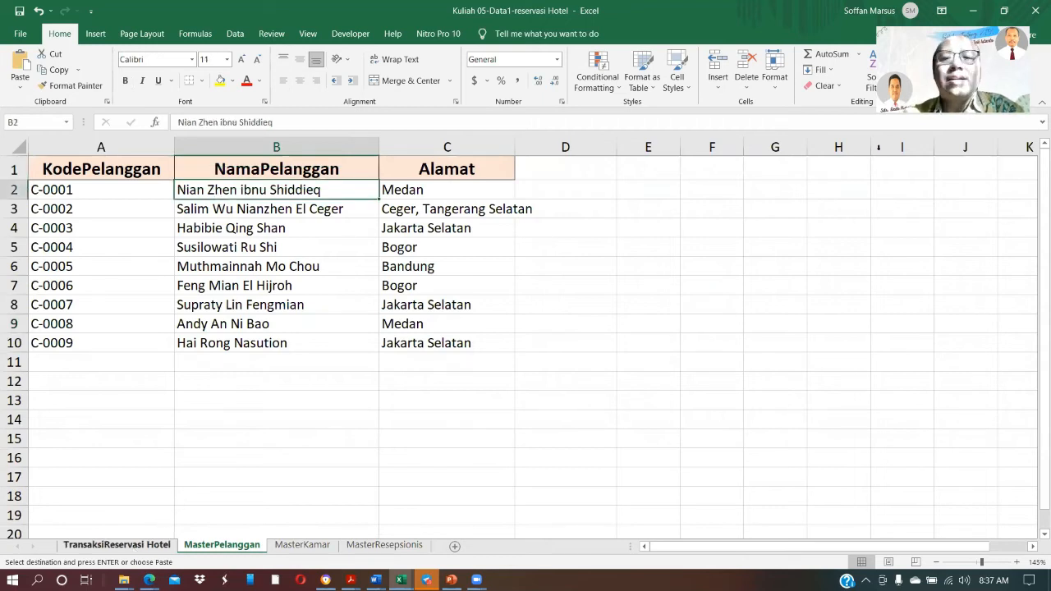
Remove the added Nama Pelanggan, Alamat and No HP columns from the TransaksiReservasi Hotel sheet
{"action": "key", "text": "ctrl+Page_Up"}
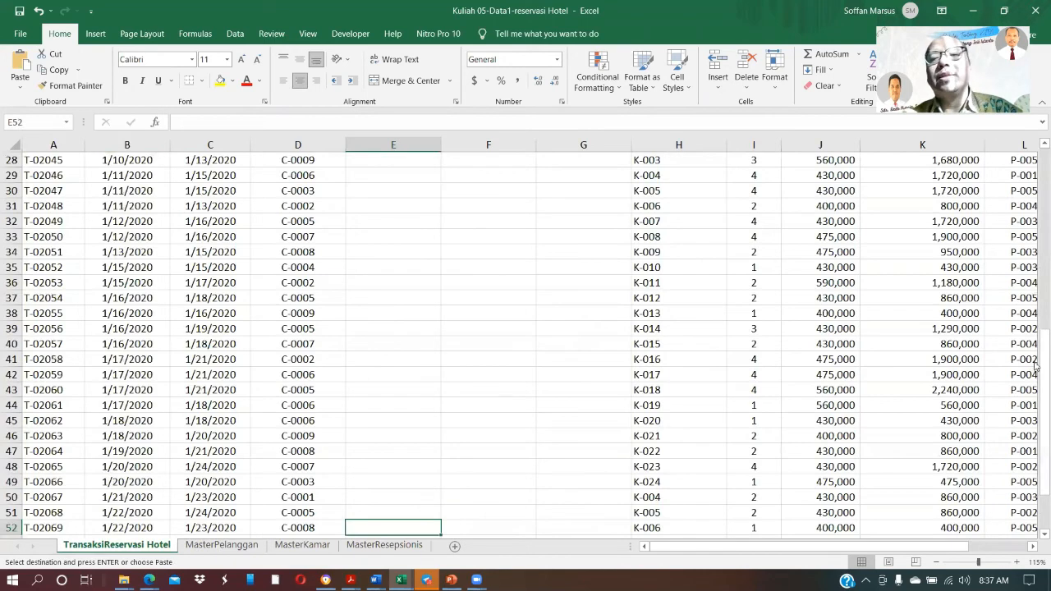
{"action": "left_click_drag", "start_coordinate": [1044, 364], "coordinate": [1040, 162]}
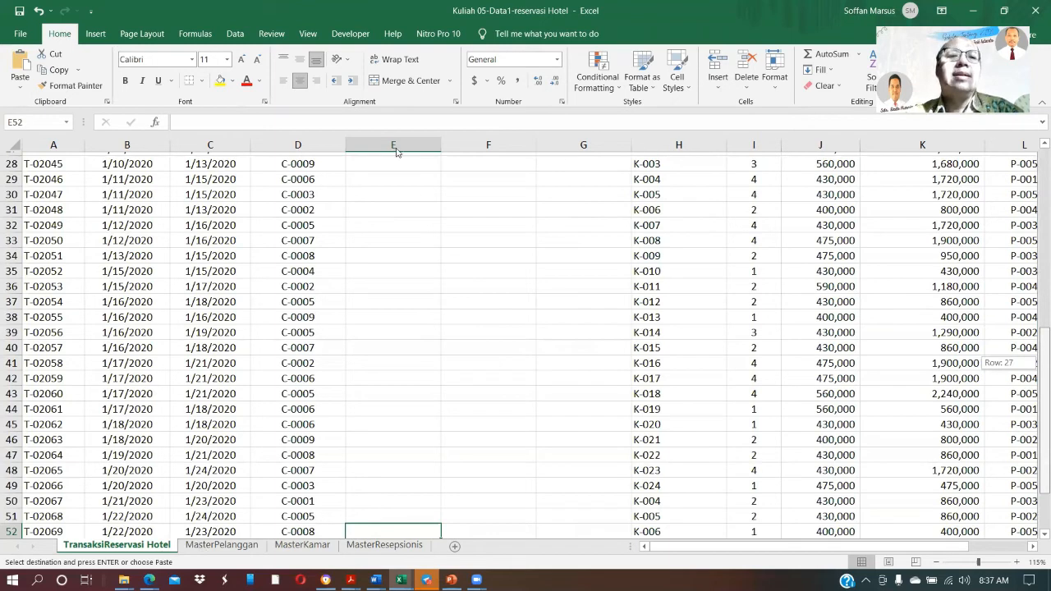
{"action": "key", "text": "ctrl+z"}
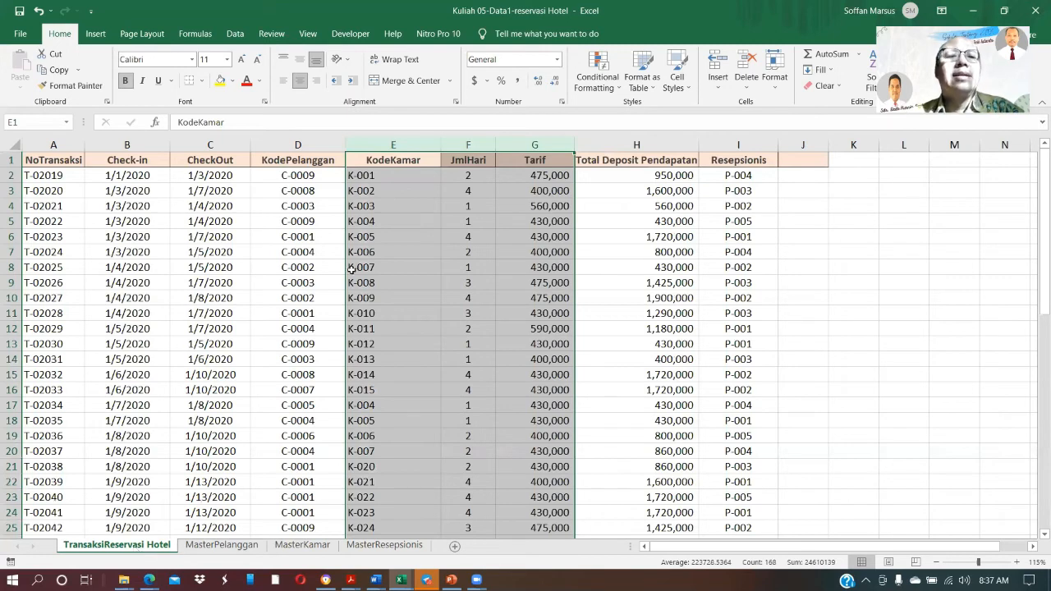
Examine the customer codes in the KodePelanggan column of the reservation transactions, starting from row 2
{"action": "left_click", "coordinate": [303, 177]}
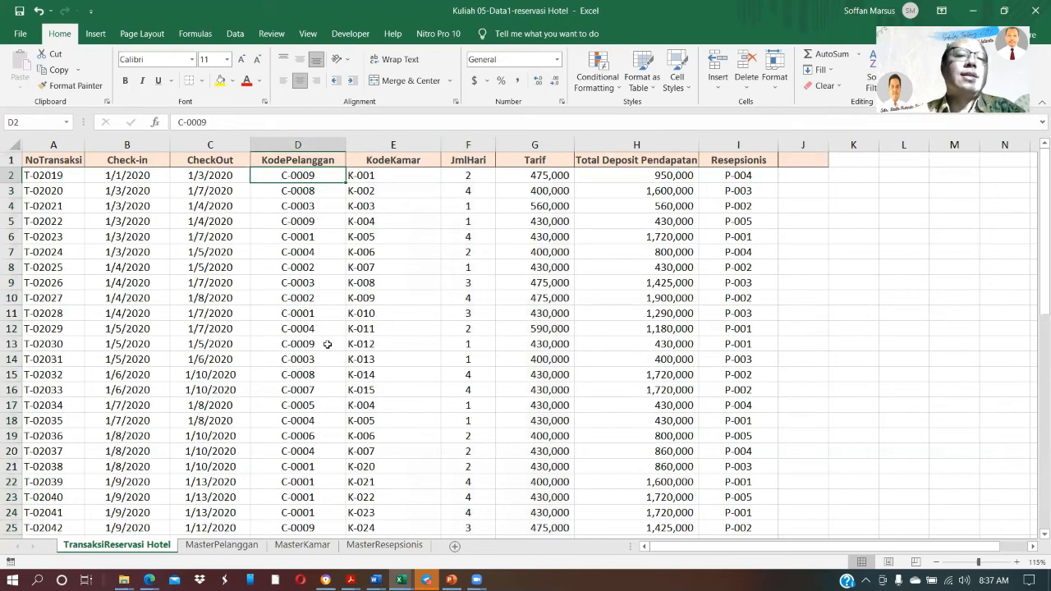
{"action": "key", "text": "ctrl+c"}
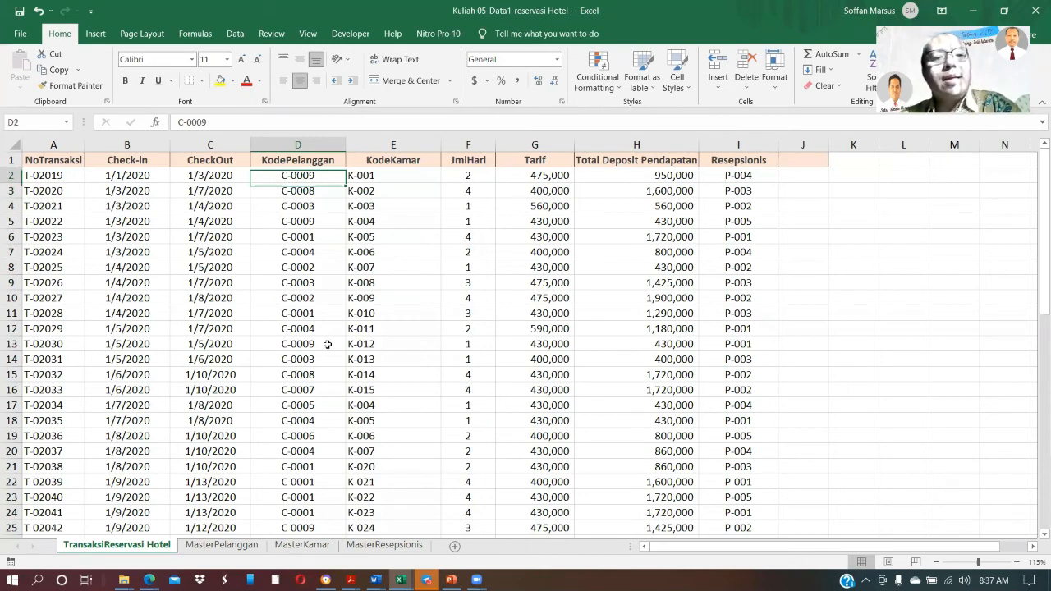
{"action": "key", "text": "Down"}
{"action": "key", "text": "Down"}
{"action": "key", "text": "Down"}
{"action": "key", "text": "Down"}
{"action": "key", "text": "Down"}
{"action": "key", "text": "Down"}
{"action": "key", "text": "Down"}
{"action": "key", "text": "Down"}
{"action": "key", "text": "Down"}
{"action": "key", "text": "Down"}
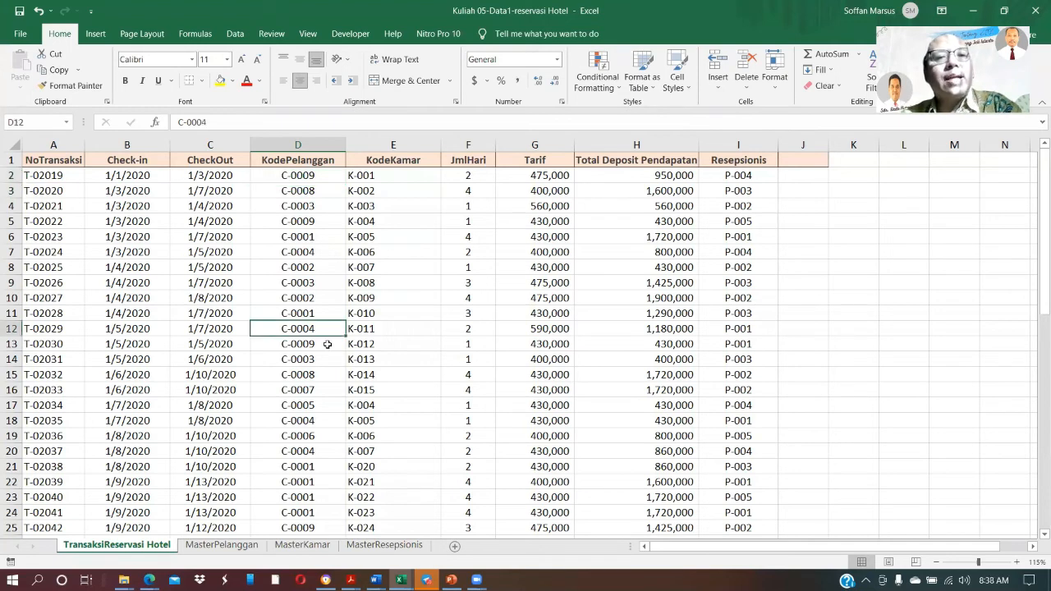
{"action": "key", "text": "Up"}
{"action": "key", "text": "Up"}
{"action": "key", "text": "Up"}
{"action": "key", "text": "Up"}
{"action": "key", "text": "Up"}
{"action": "key", "text": "Up"}
{"action": "key", "text": "Up"}
{"action": "key", "text": "Up"}
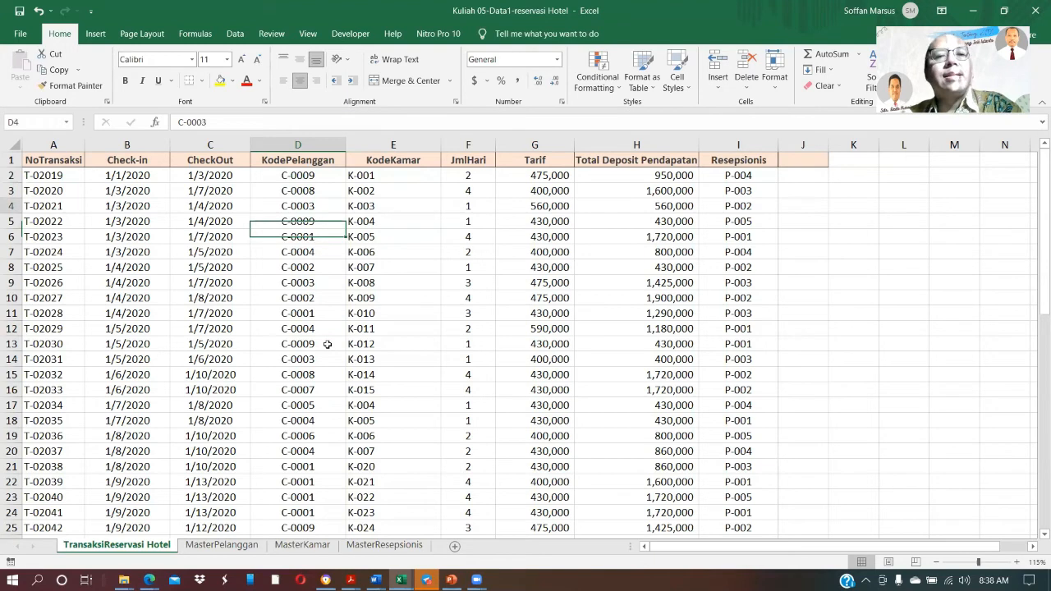
{"action": "key", "text": "Up"}
{"action": "key", "text": "Up"}
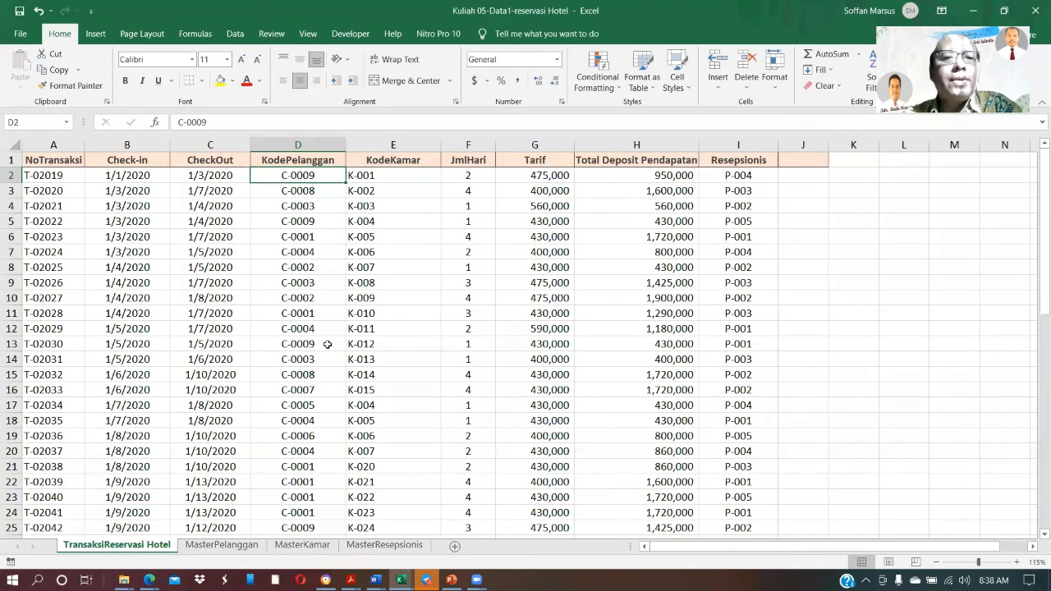
{"action": "key", "text": "Right"}
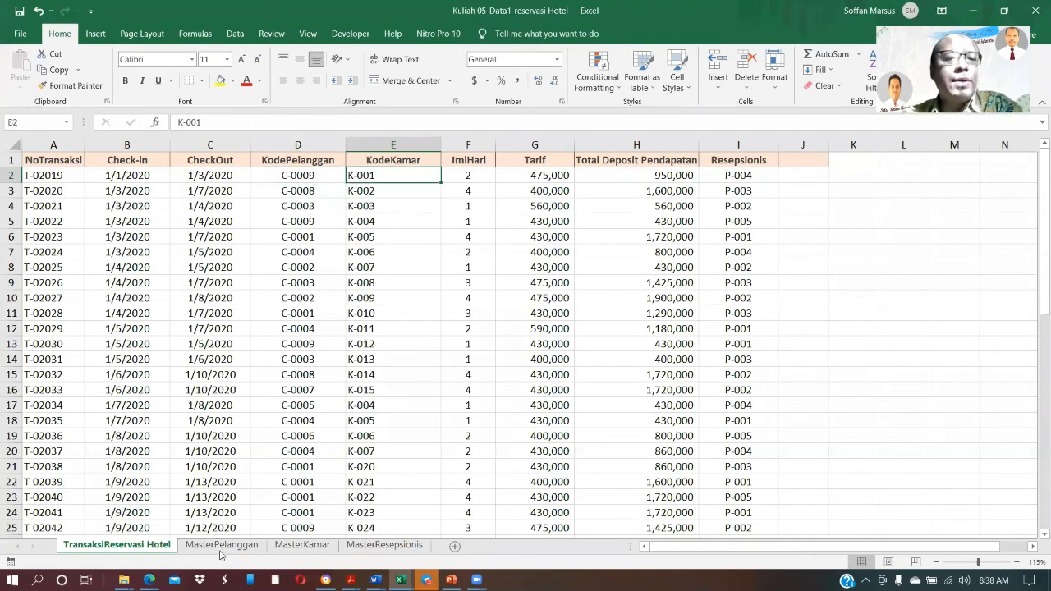
{"action": "key", "text": "Left"}
Inspect the complete records of customers C-0001 and C-0009 in the MasterPelanggan sheet
{"action": "key", "text": "ctrl+Page_Down"}
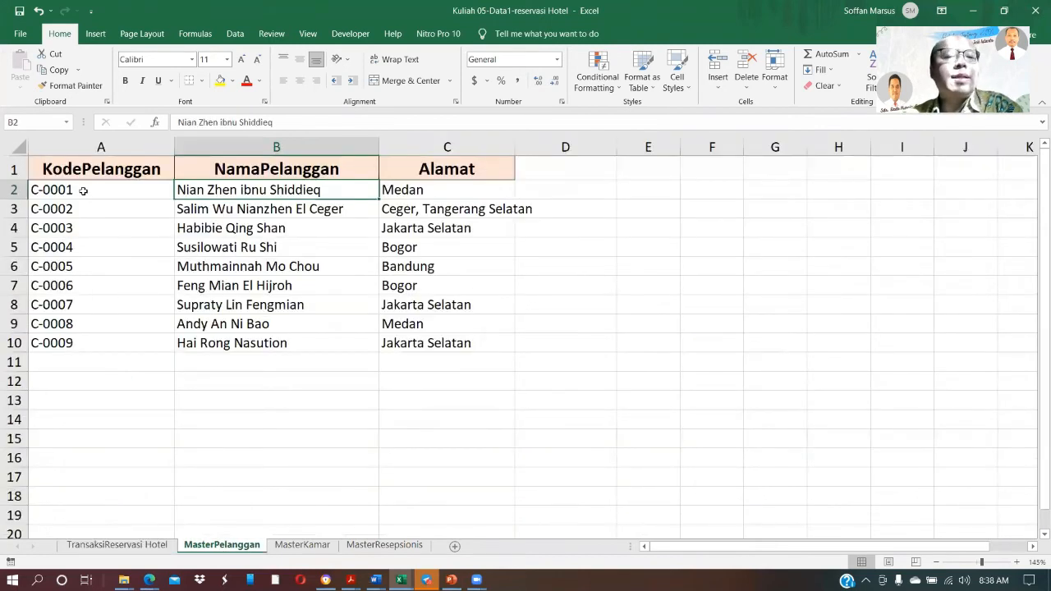
{"action": "left_click", "coordinate": [14, 190]}
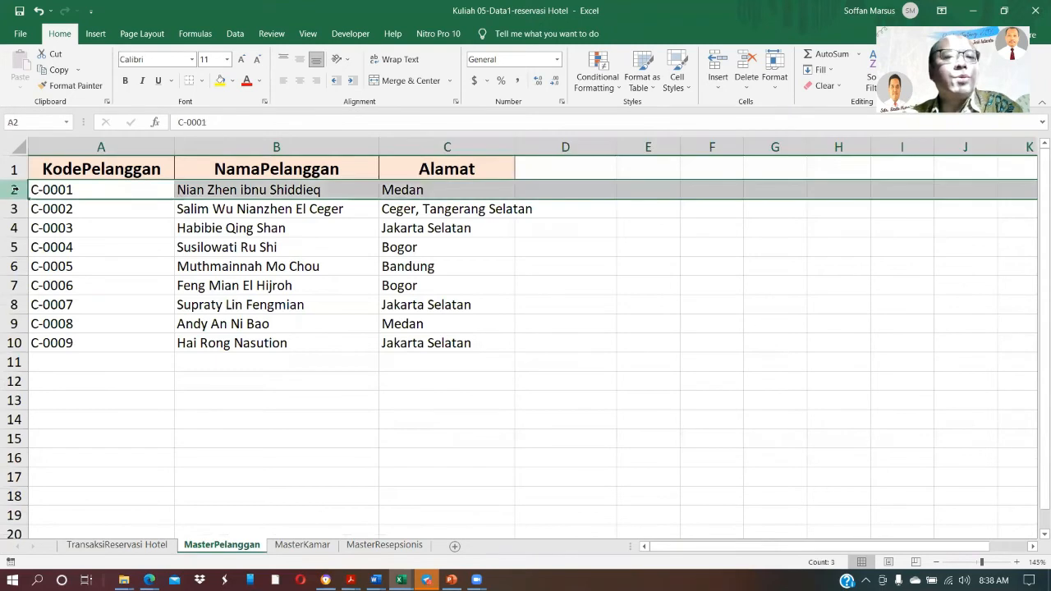
{"action": "left_click", "coordinate": [10, 342]}
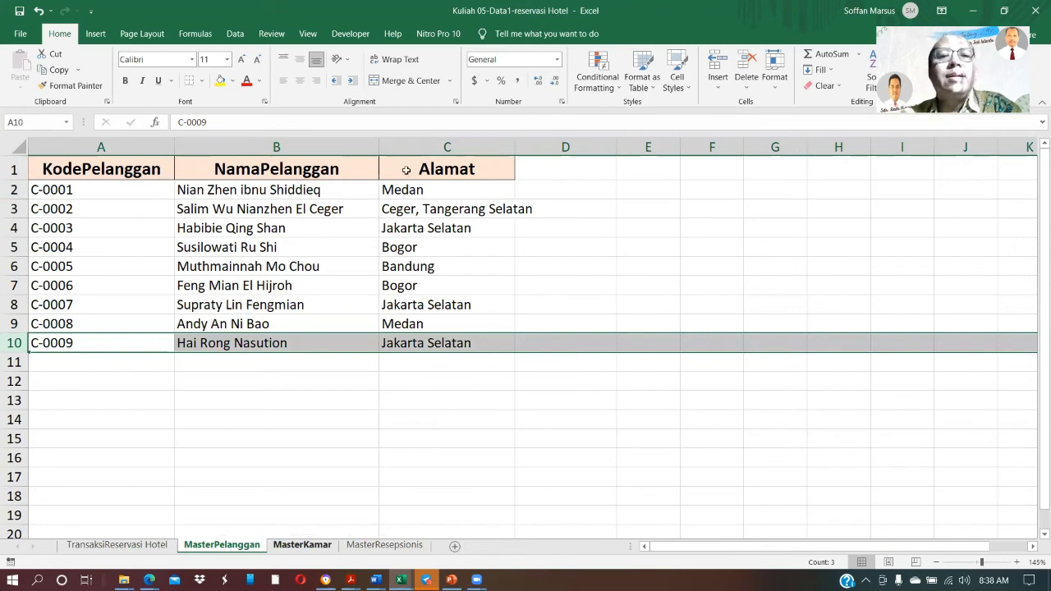
Examine the room codes in the KodeKamar column of the reservation transactions from row 2 downward and back
{"action": "key", "text": "ctrl+Page_Up"}
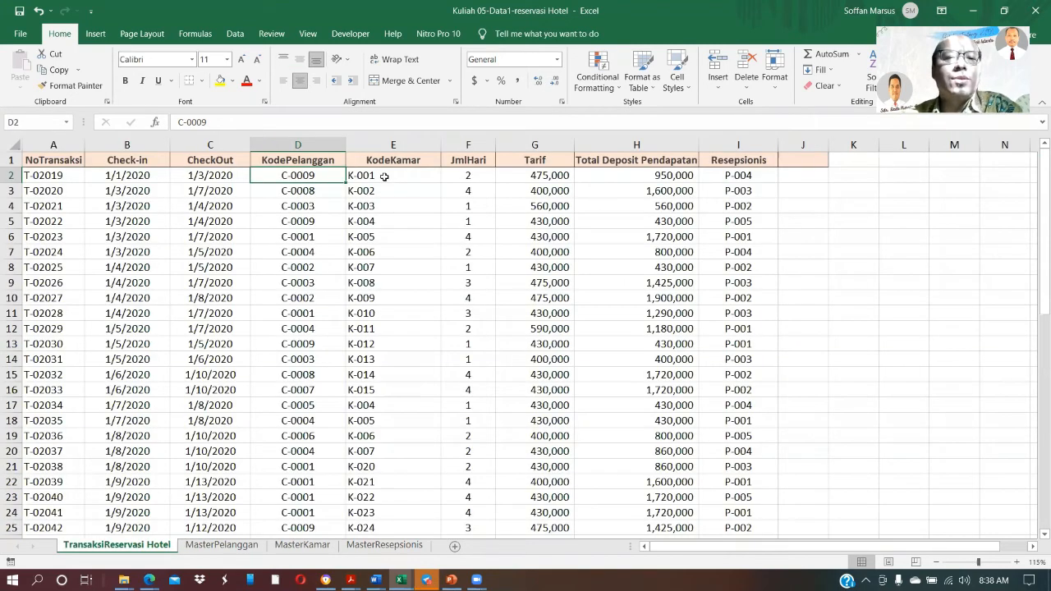
{"action": "left_click", "coordinate": [384, 177]}
{"action": "key", "text": "ctrl+Down"}
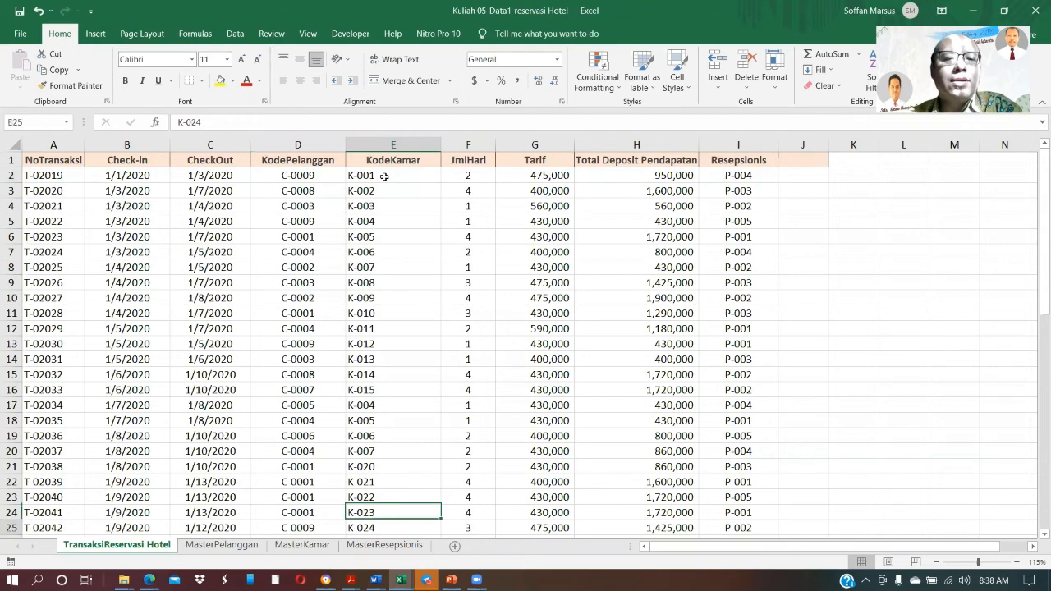
{"action": "key", "text": "Down"}
{"action": "key", "text": "Down"}
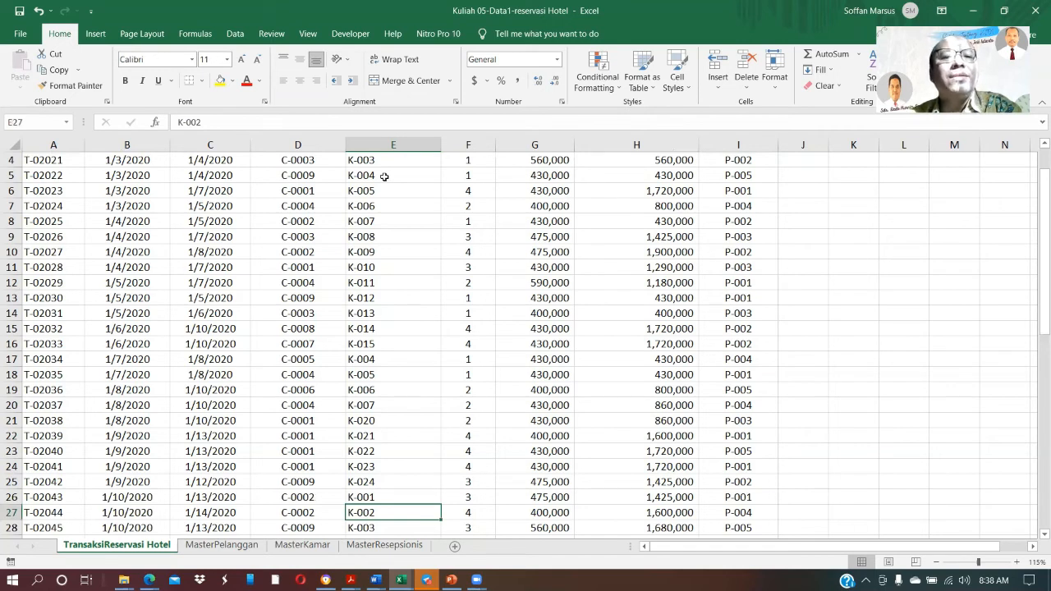
{"action": "scroll", "coordinate": [383, 177], "scroll_direction": "up", "scroll_amount": 1}
{"action": "left_click", "coordinate": [384, 177]}
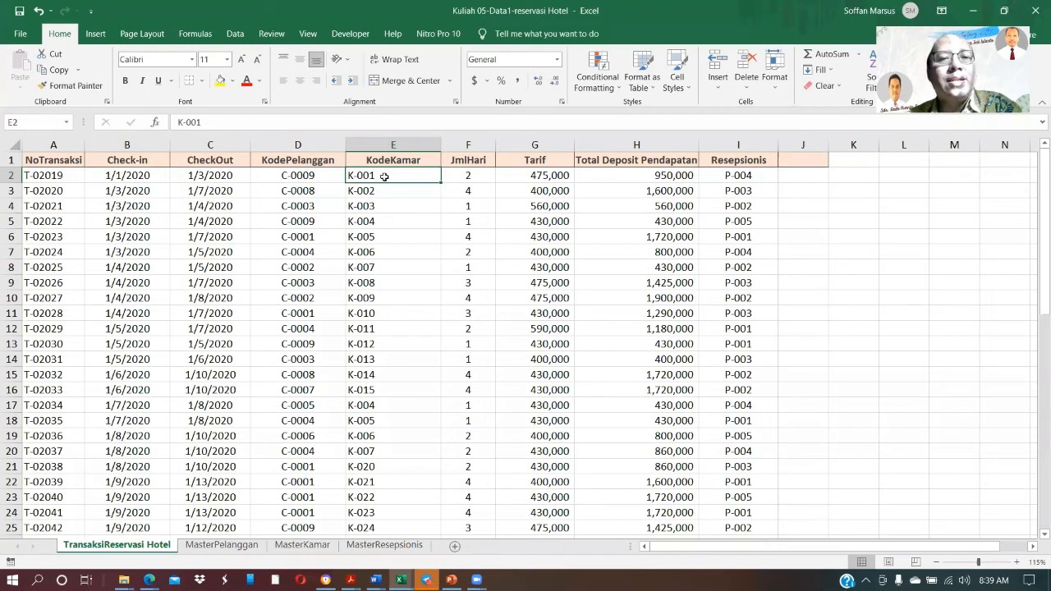
Examine the room list in the MasterKamar sheet from room K-001 to K-024
{"action": "left_click", "coordinate": [301, 548]}
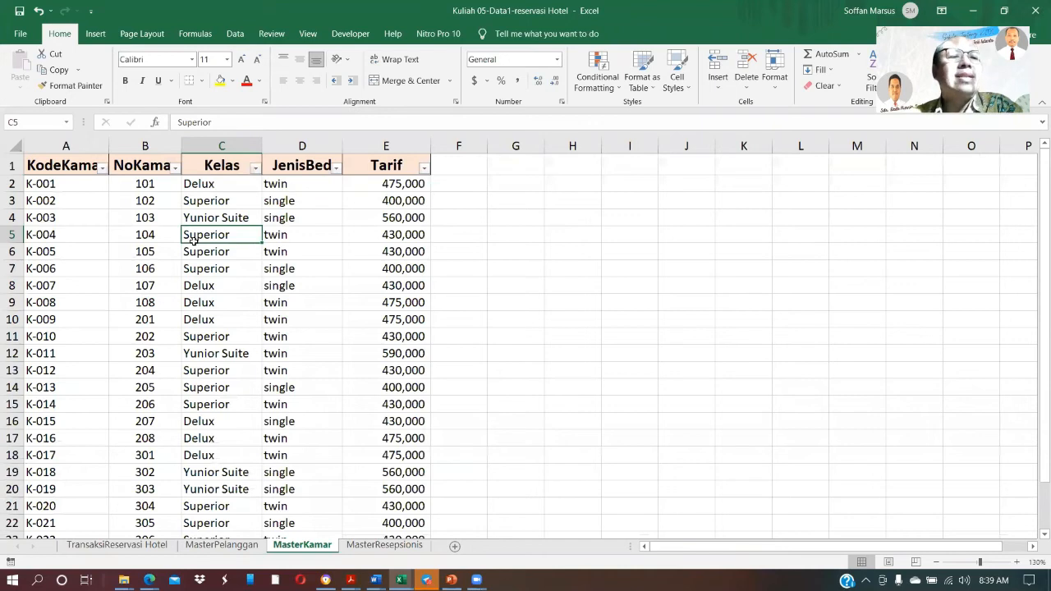
{"action": "key", "text": "ctrl+Home"}
{"action": "key", "text": "Page_Down"}
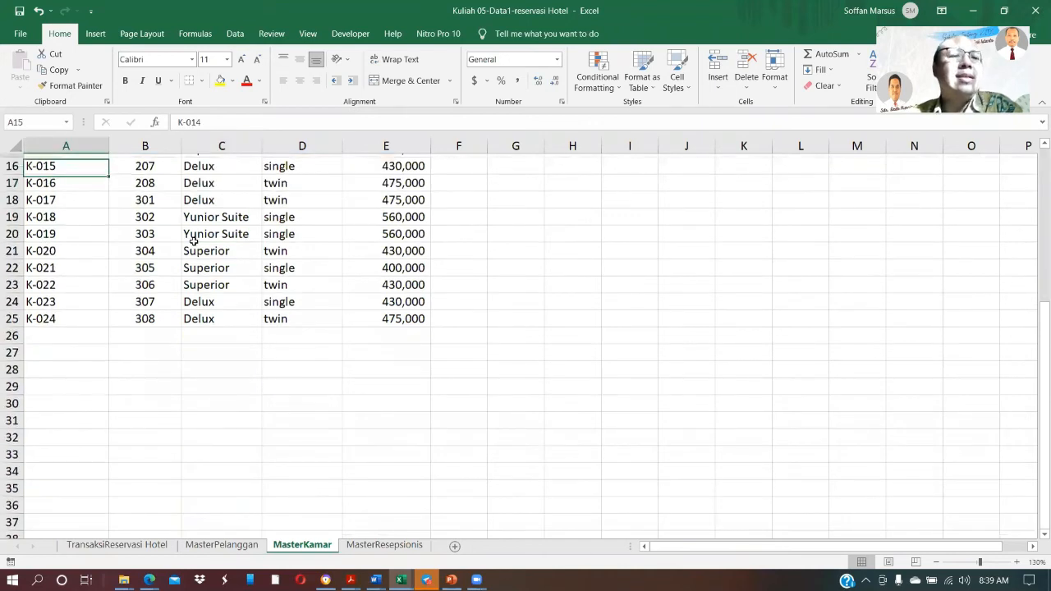
{"action": "key", "text": "Page_Up"}
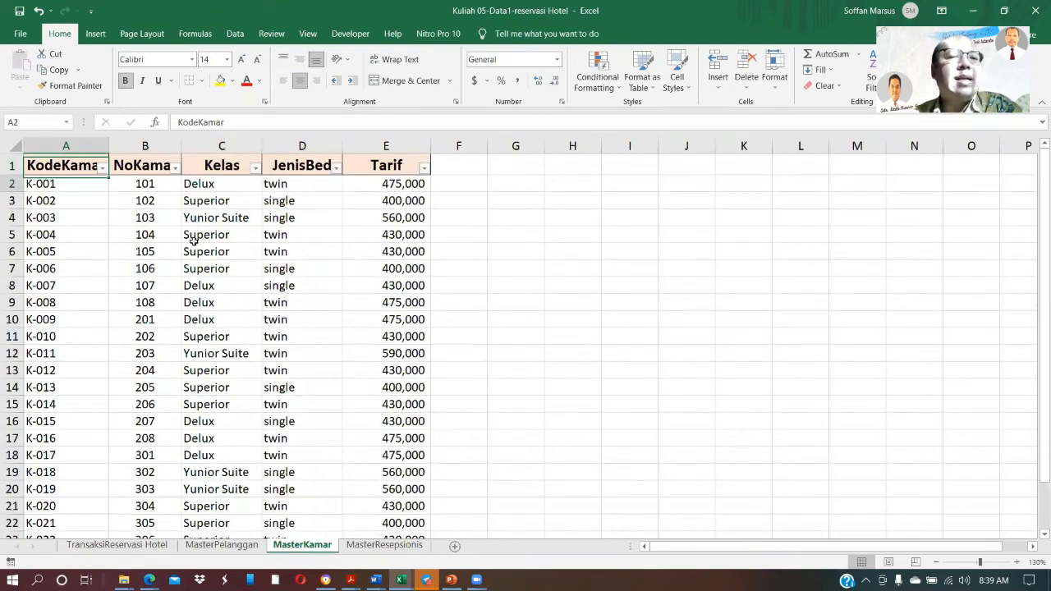
{"action": "key", "text": "Down"}
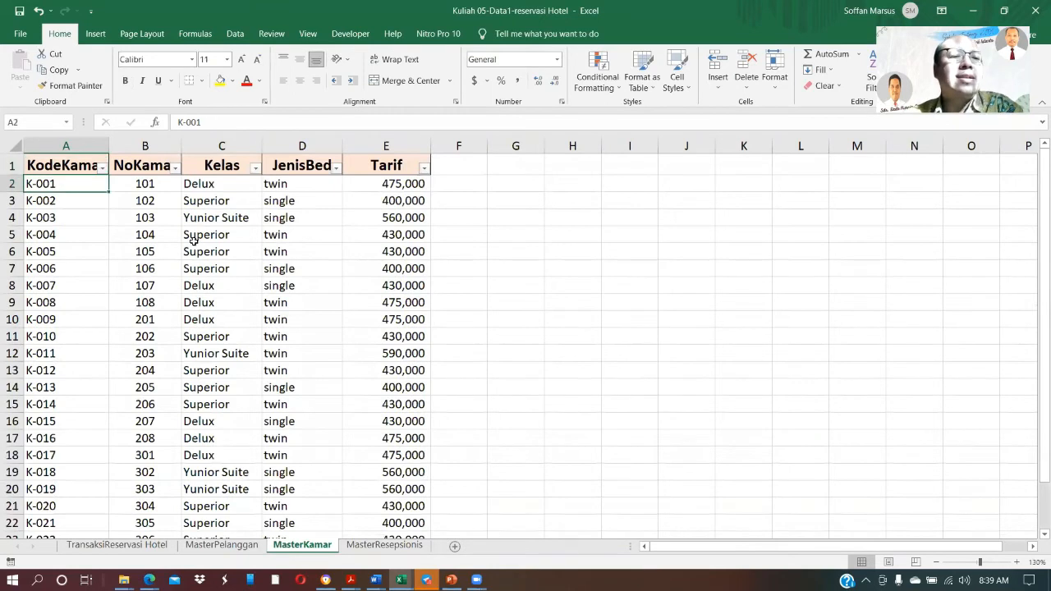
{"action": "key", "text": "Down"}
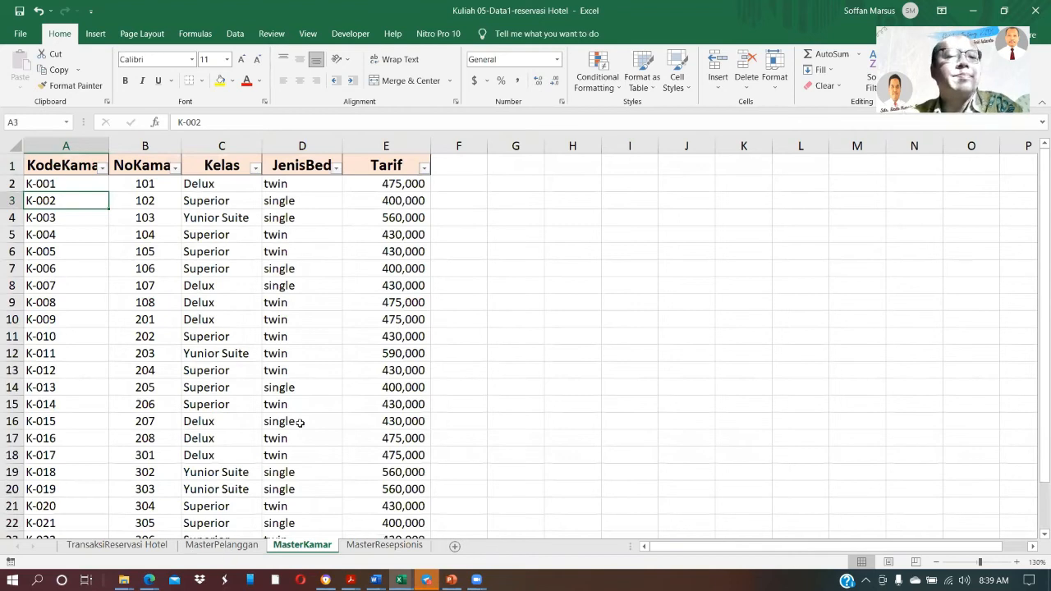
{"action": "key", "text": "ctrl+Down"}
{"action": "key", "text": "Up"}
{"action": "key", "text": "Up"}
{"action": "key", "text": "Up"}
{"action": "key", "text": "Up"}
{"action": "key", "text": "Up"}
{"action": "key", "text": "Up"}
{"action": "key", "text": "Up"}
{"action": "key", "text": "Up"}
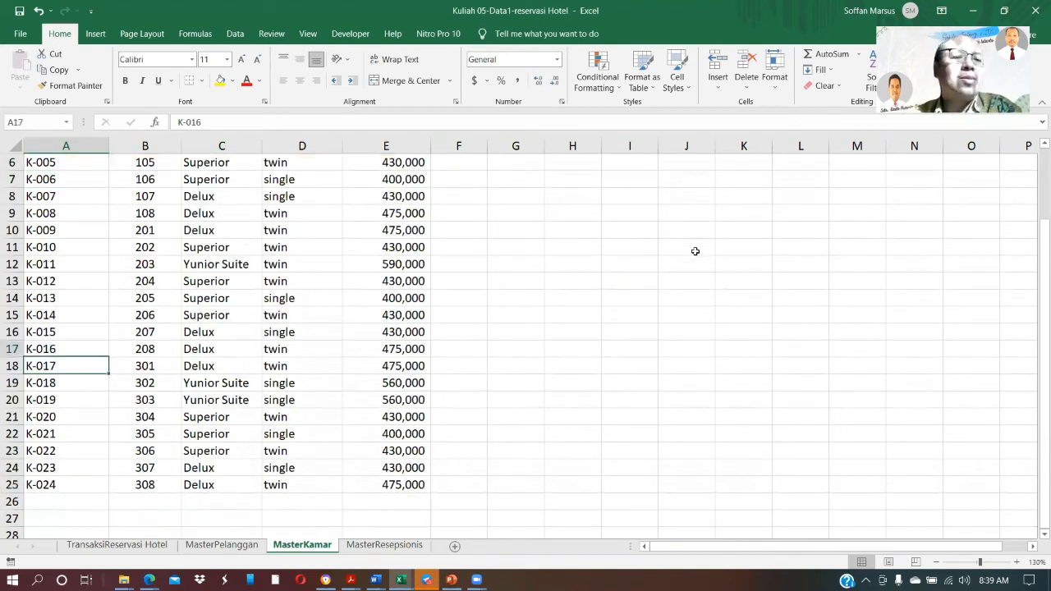
Check room K-001's details through Tarif and the room codes below it in MasterKamar, and return to the KodeKamar column of the transactions
{"action": "key", "text": "ctrl+Up"}
{"action": "key", "text": "Down"}
{"action": "key", "text": "Right"}
{"action": "key", "text": "Right"}
{"action": "key", "text": "Right"}
{"action": "key", "text": "Right"}
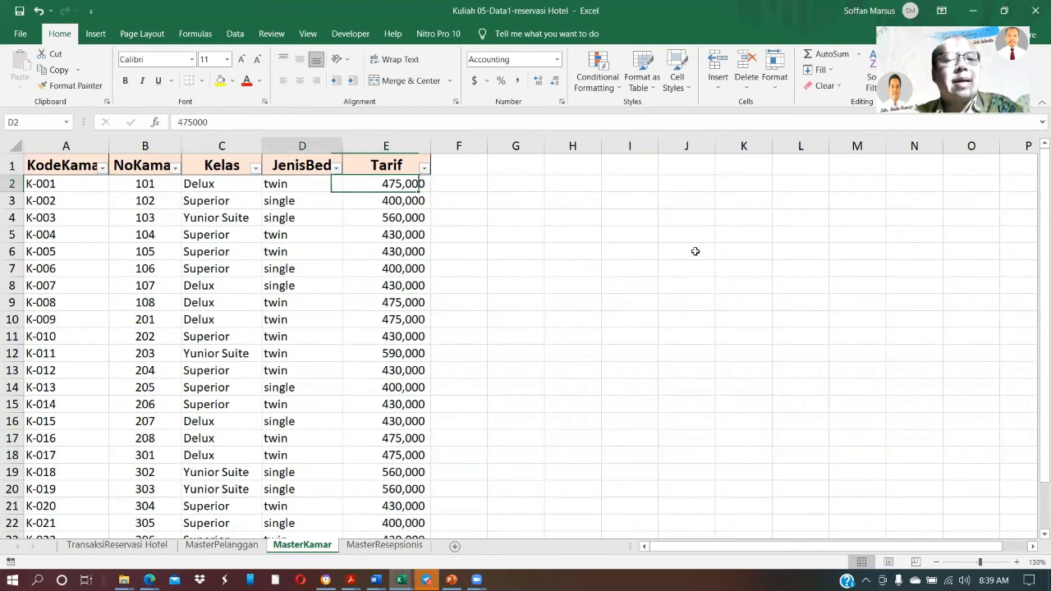
{"action": "key", "text": "Left"}
{"action": "key", "text": "Left"}
{"action": "key", "text": "Left"}
{"action": "key", "text": "Down"}
{"action": "key", "text": "Down"}
{"action": "key", "text": "Down"}
{"action": "key", "text": "Down"}
{"action": "key", "text": "Down"}
{"action": "key", "text": "Down"}
{"action": "key", "text": "Down"}
{"action": "key", "text": "Down"}
{"action": "key", "text": "Down"}
{"action": "key", "text": "Down"}
{"action": "key", "text": "Down"}
{"action": "key", "text": "Down"}
{"action": "key", "text": "Down"}
{"action": "key", "text": "Down"}
{"action": "key", "text": "Down"}
{"action": "key", "text": "Down"}
{"action": "key", "text": "Down"}
{"action": "key", "text": "Down"}
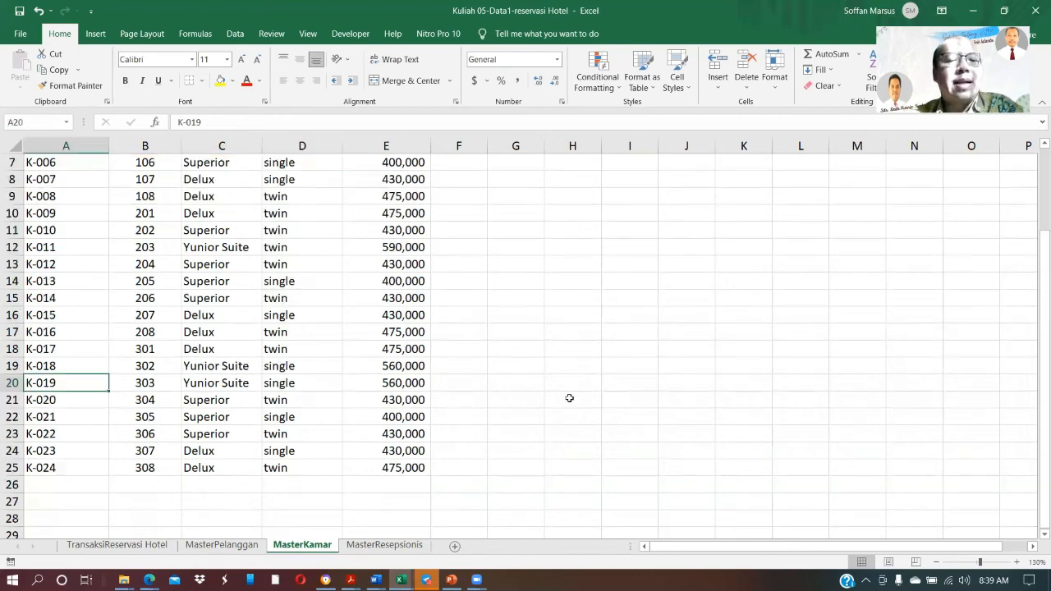
{"action": "left_click", "coordinate": [115, 545]}
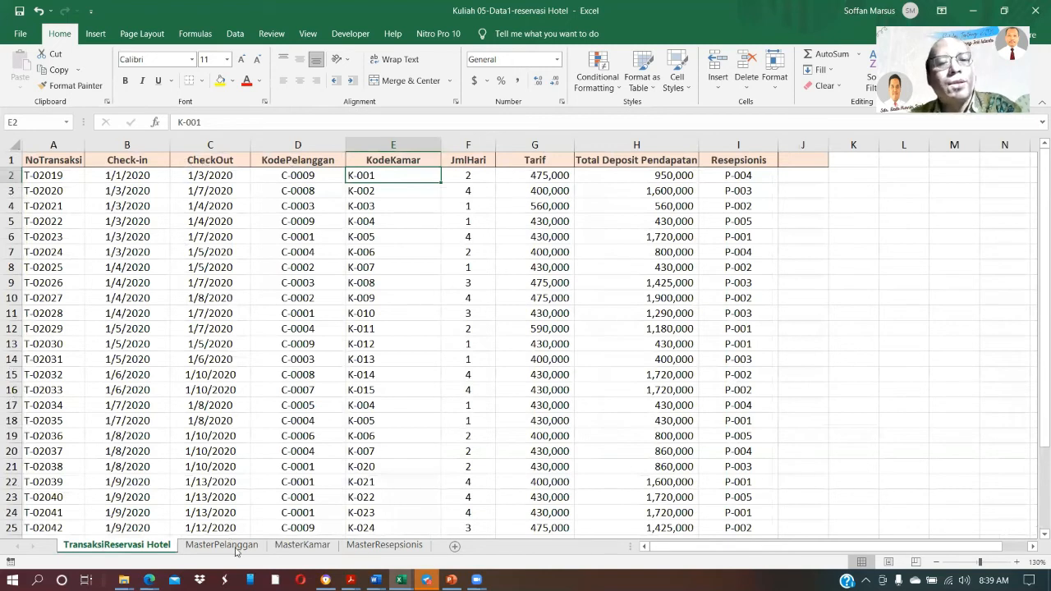
{"action": "key", "text": "Up"}
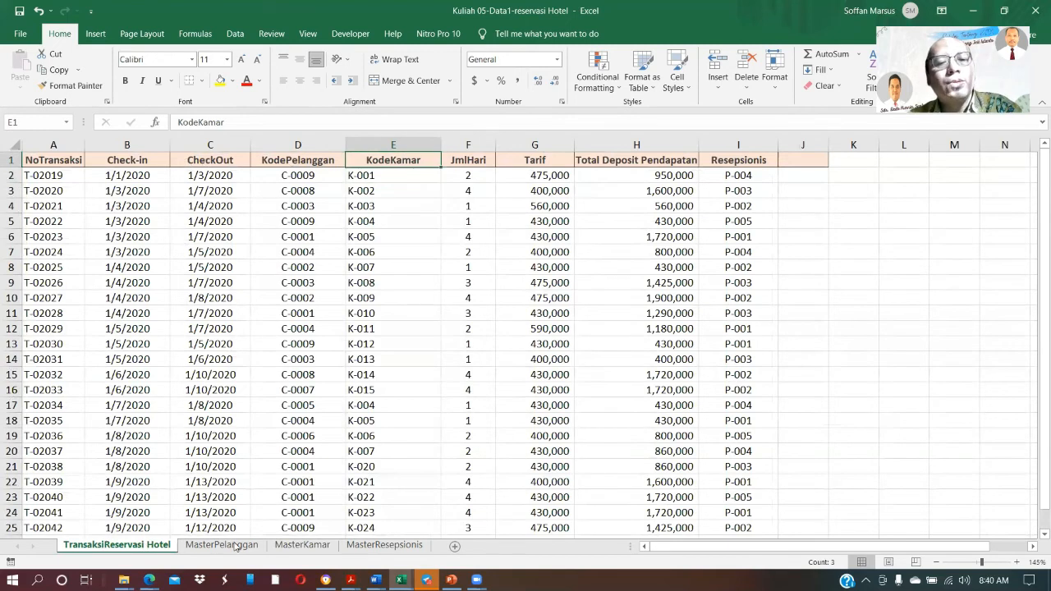
Check the room list in the MasterKamar sheet and the employee records in the MasterResepsionis sheet
{"action": "left_click", "coordinate": [297, 549]}
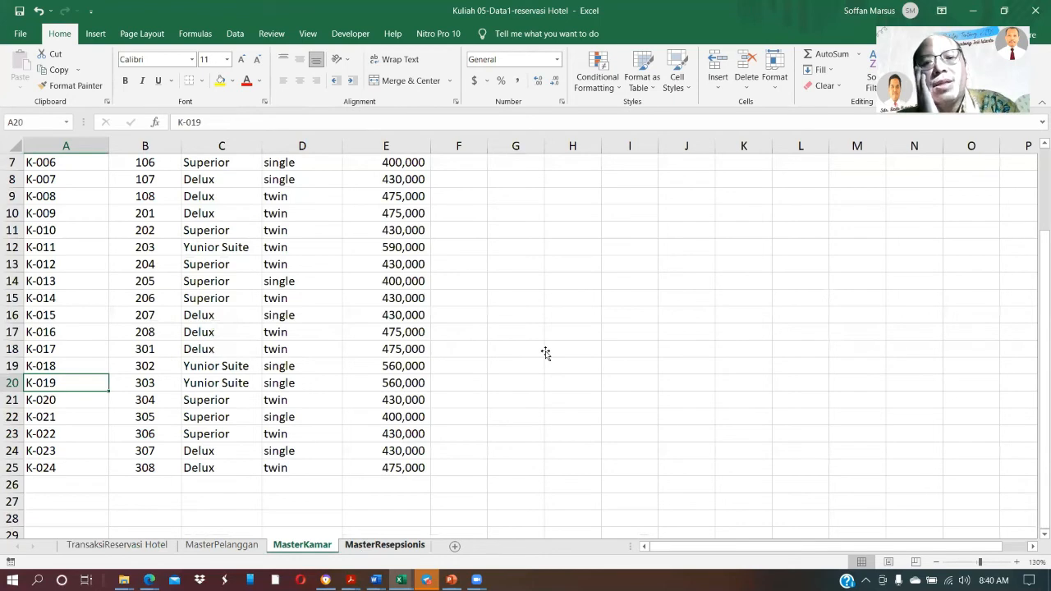
{"action": "key", "text": "ctrl+Page_Down"}
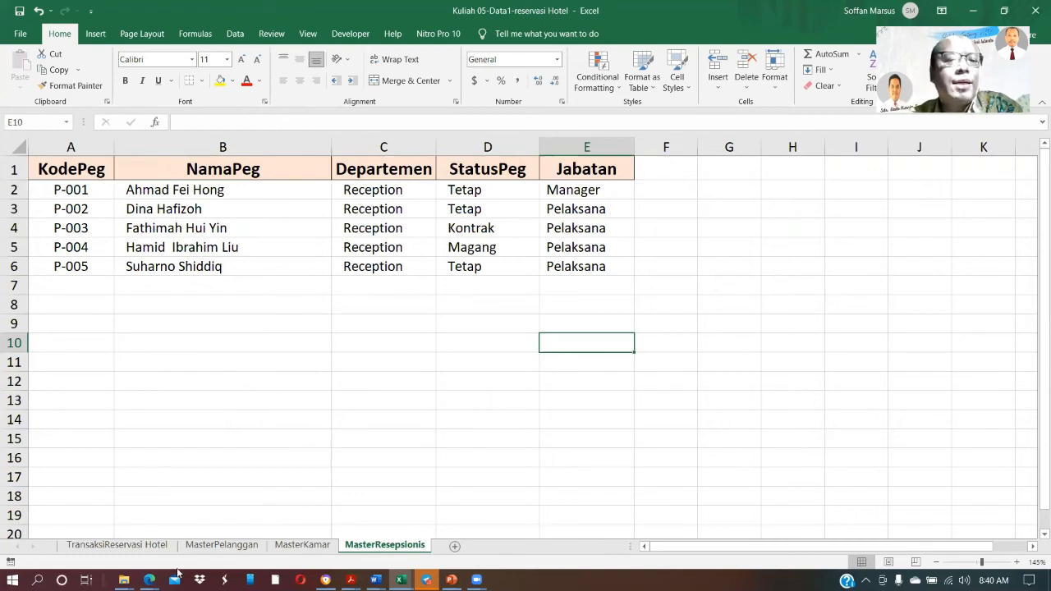
Open the Kuliah 05-Data-1-soal A workbook from the Telegram Desktop folder and view the report formats in its Soal 1 sheet
{"action": "mouse_move", "coordinate": [123, 580]}
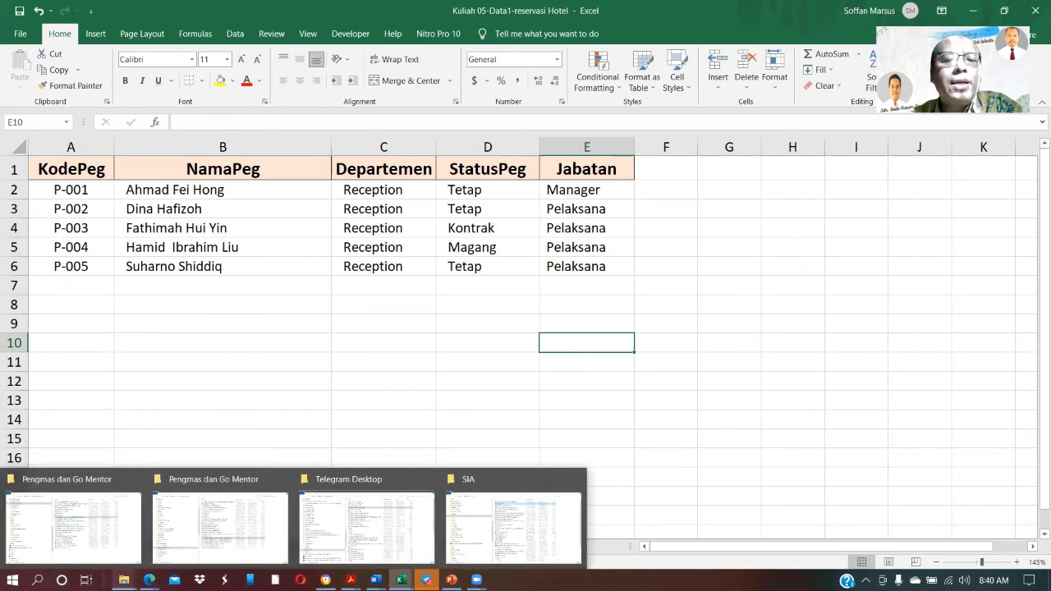
{"action": "left_click", "coordinate": [358, 526]}
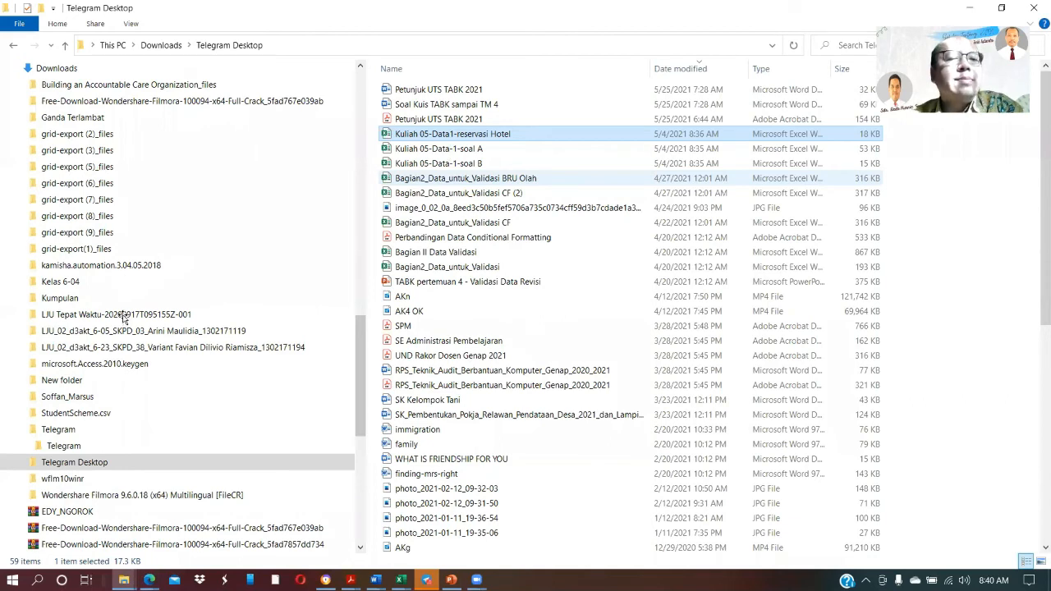
{"action": "key", "text": "alt+Tab"}
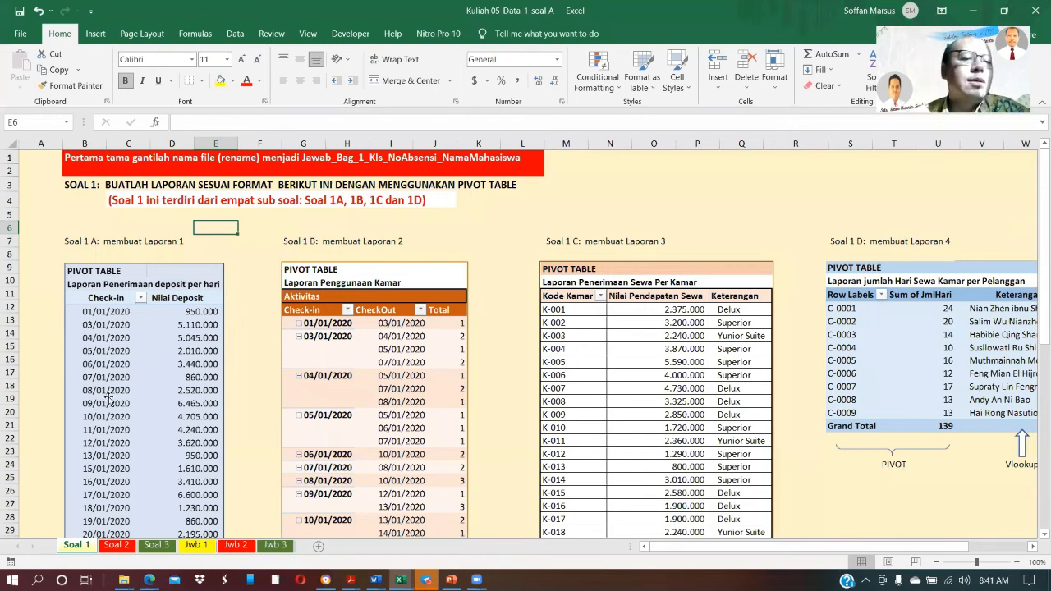
{"action": "scroll", "coordinate": [191, 500], "scroll_direction": "down", "scroll_amount": 2}
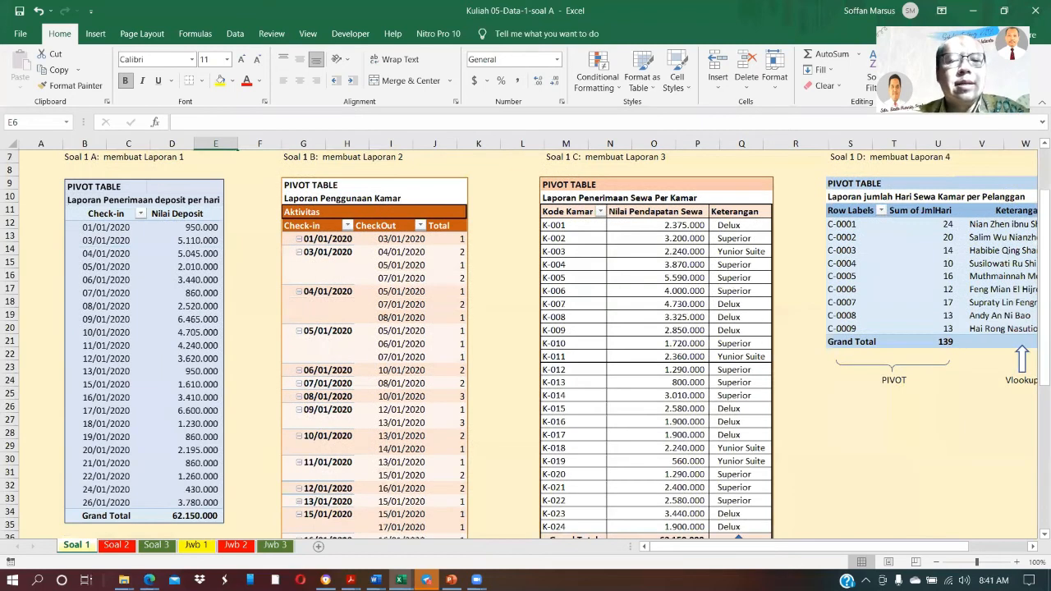
{"action": "left_click", "coordinate": [402, 579]}
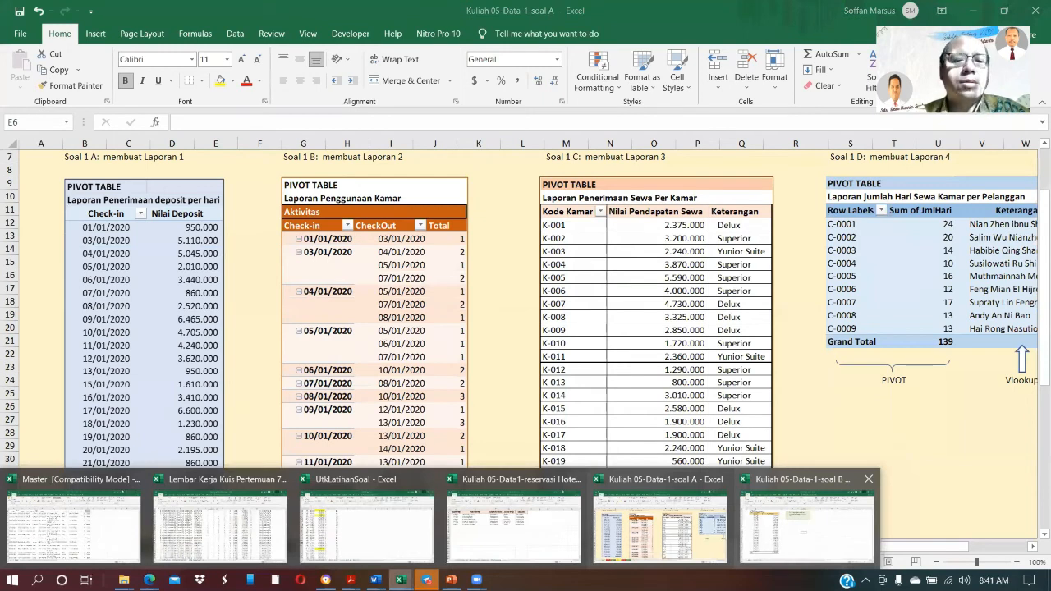
{"action": "mouse_move", "coordinate": [807, 526]}
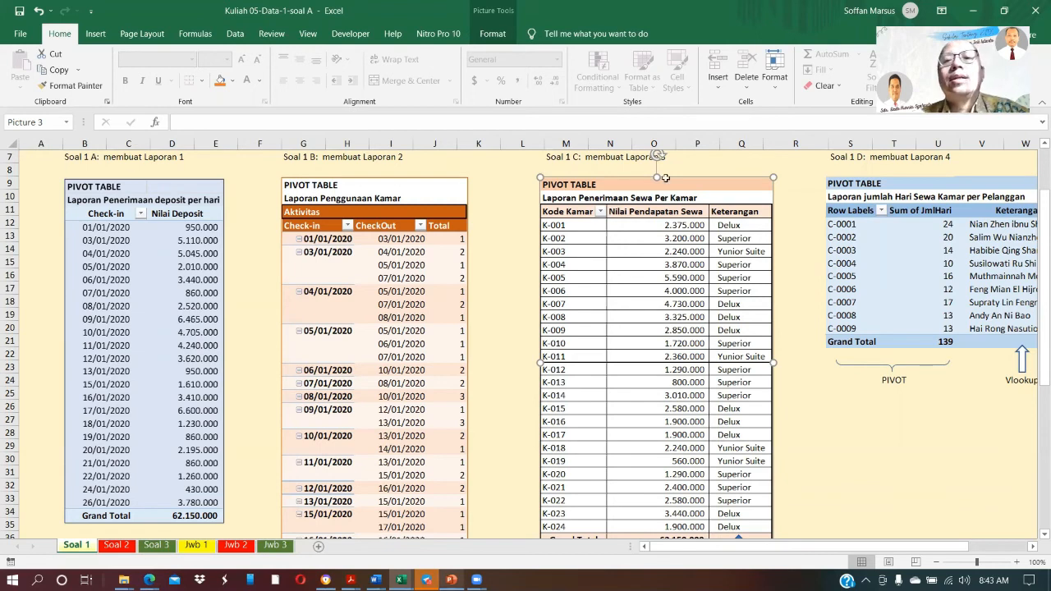
Compare the Check-in and Total Deposit Pendapatan columns of the reservation transactions with the reports required in Soal 1
{"action": "key", "text": "alt+Tab"}
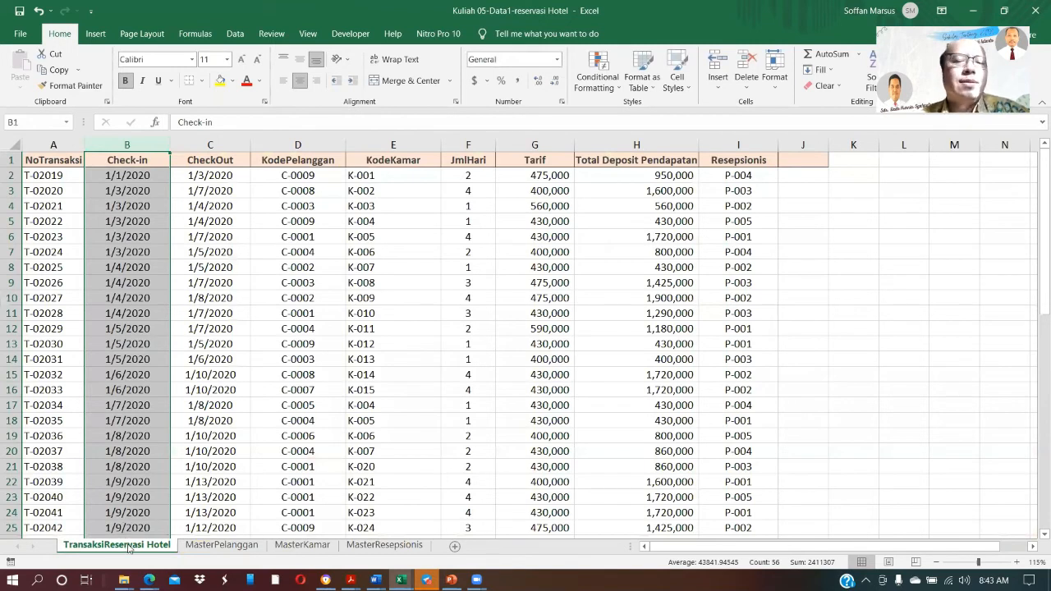
{"action": "left_click", "coordinate": [637, 145]}
{"action": "mouse_move", "coordinate": [426, 580]}
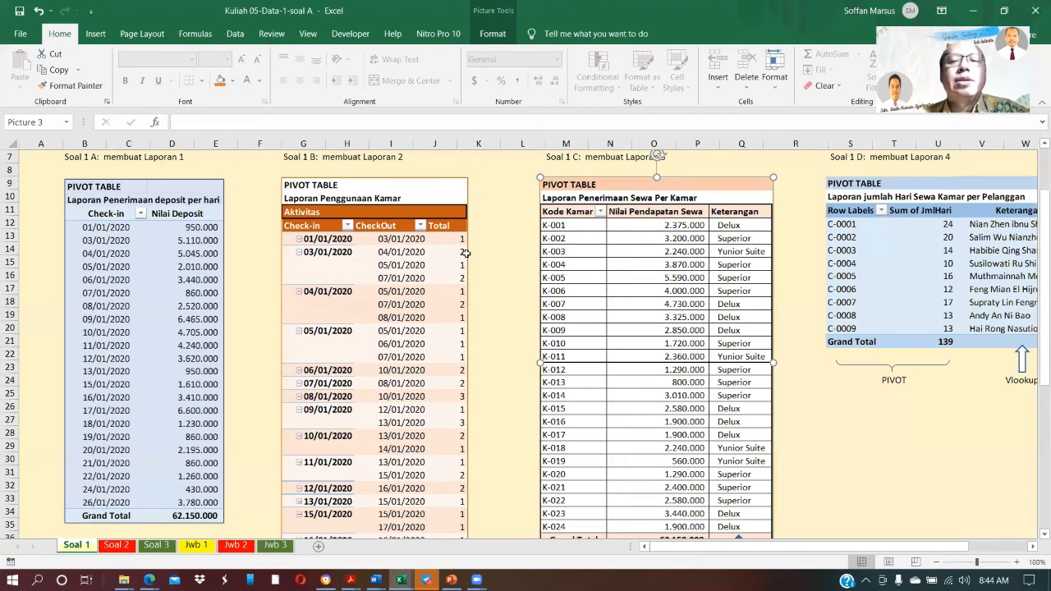
{"action": "key", "text": "ctrl+Tab"}
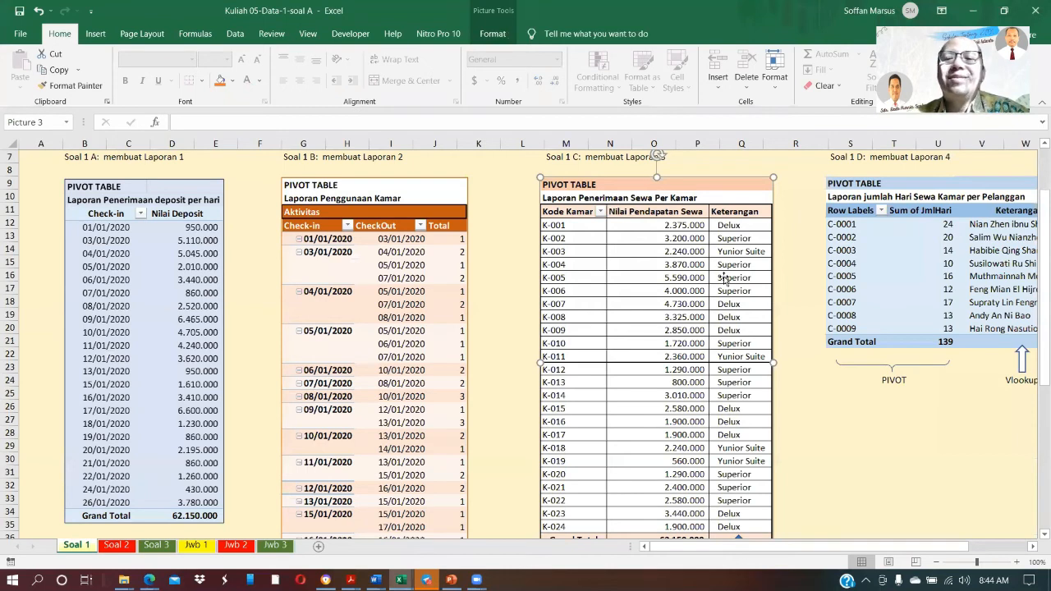
Examine the Soal 1 D report of rental days per customer, including its pivot part and the Vlookup-based Keterangan column
{"action": "left_click_drag", "start_coordinate": [909, 547], "coordinate": [909, 548]}
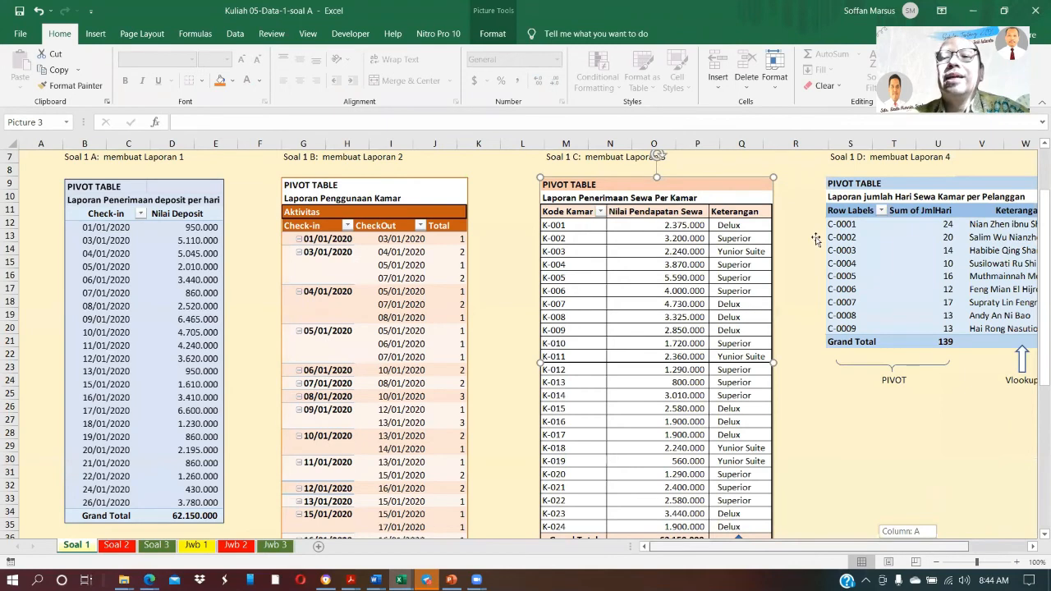
{"action": "scroll", "coordinate": [815, 240], "scroll_direction": "right", "scroll_amount": 2}
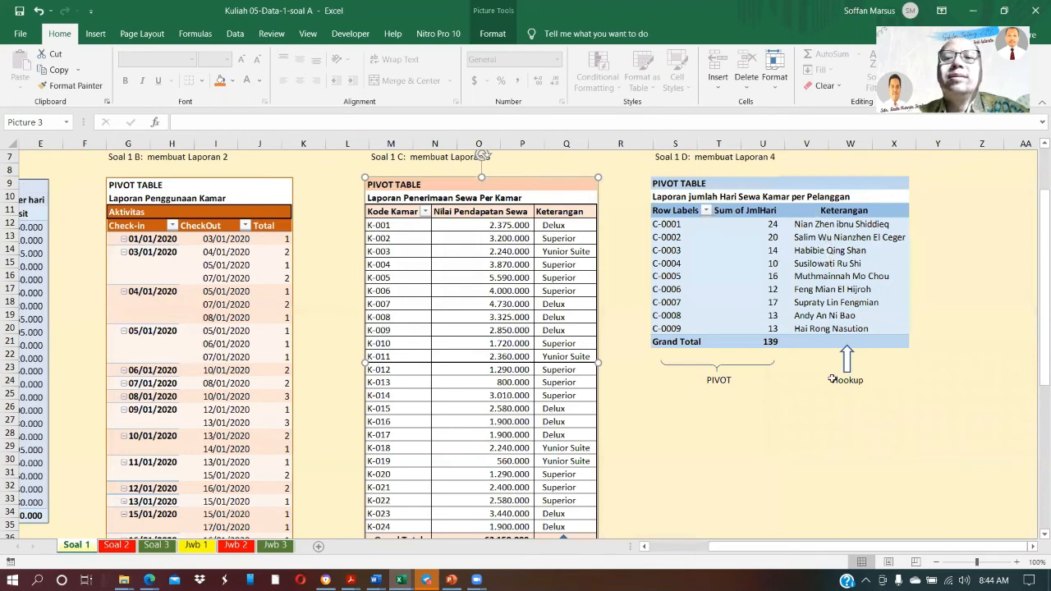
{"action": "left_click_drag", "start_coordinate": [829, 303], "coordinate": [826, 308]}
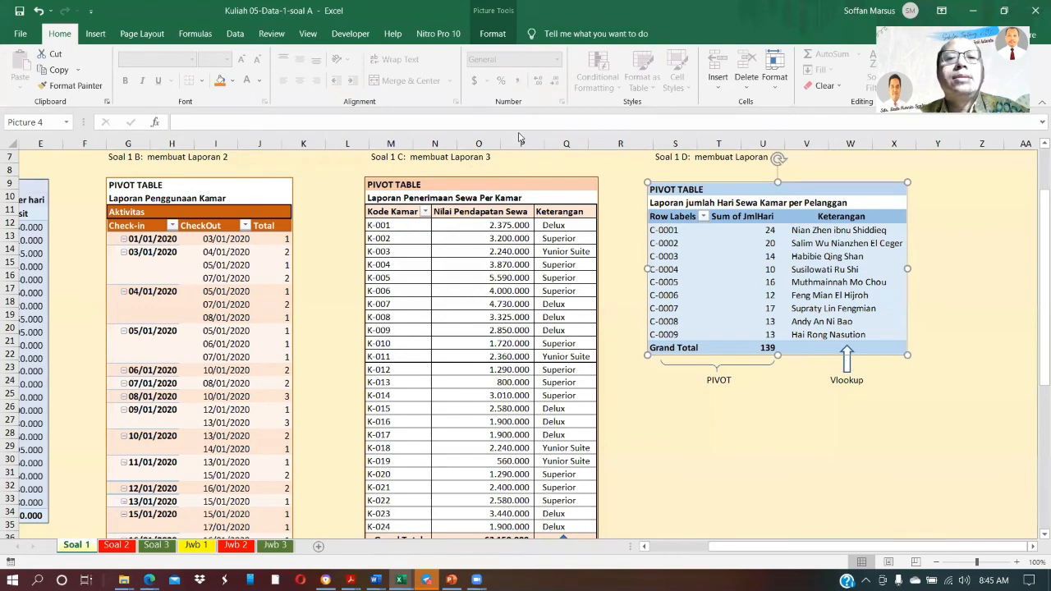
Copy the sheets Jwb 1, Jwb 2 and Jwb 3 to the end of the Kuliah 05-Data1-reservasi Hotel.xlsx workbook
{"action": "key", "text": "alt+Tab"}
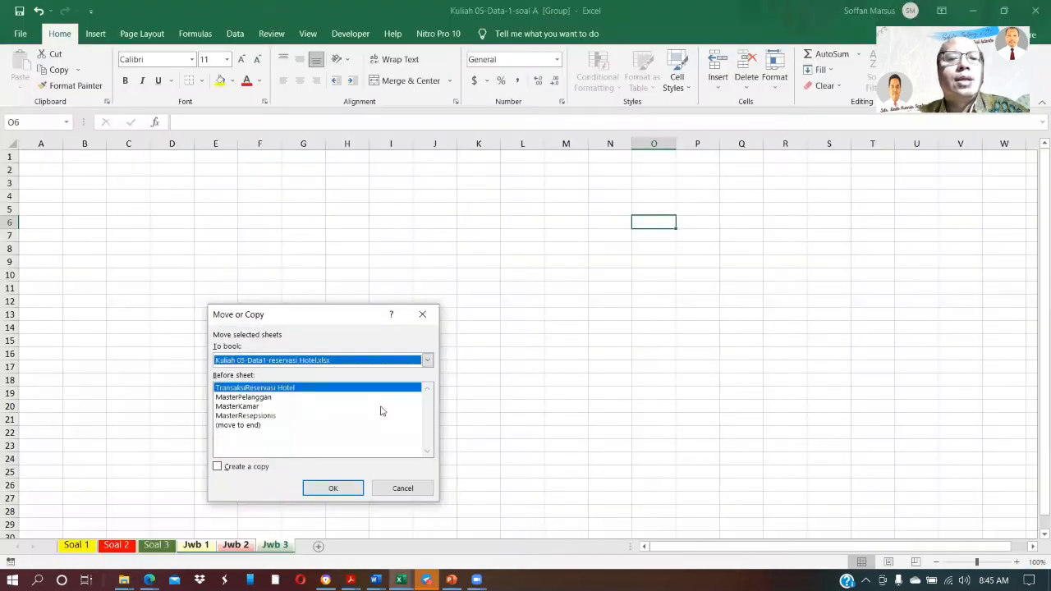
{"action": "left_click", "coordinate": [239, 425]}
{"action": "left_click", "coordinate": [244, 467]}
{"action": "left_click", "coordinate": [330, 486]}
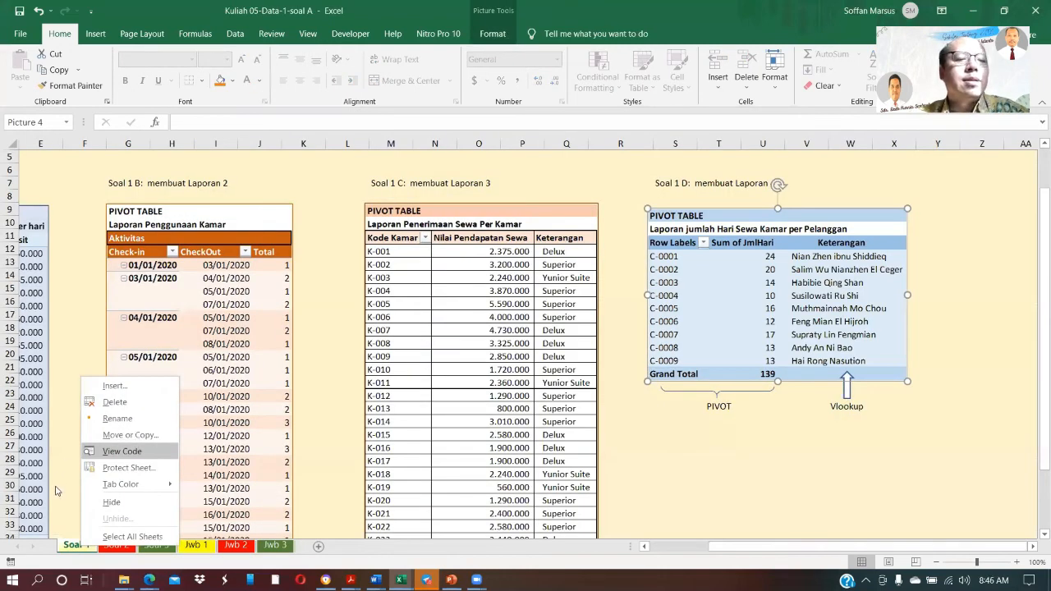
Copy the Soal 1 sheet into Kuliah 05-Data1-reservasi Hotel.xlsx, placing it before the Jwb 1 sheet
{"action": "left_click", "coordinate": [236, 379]}
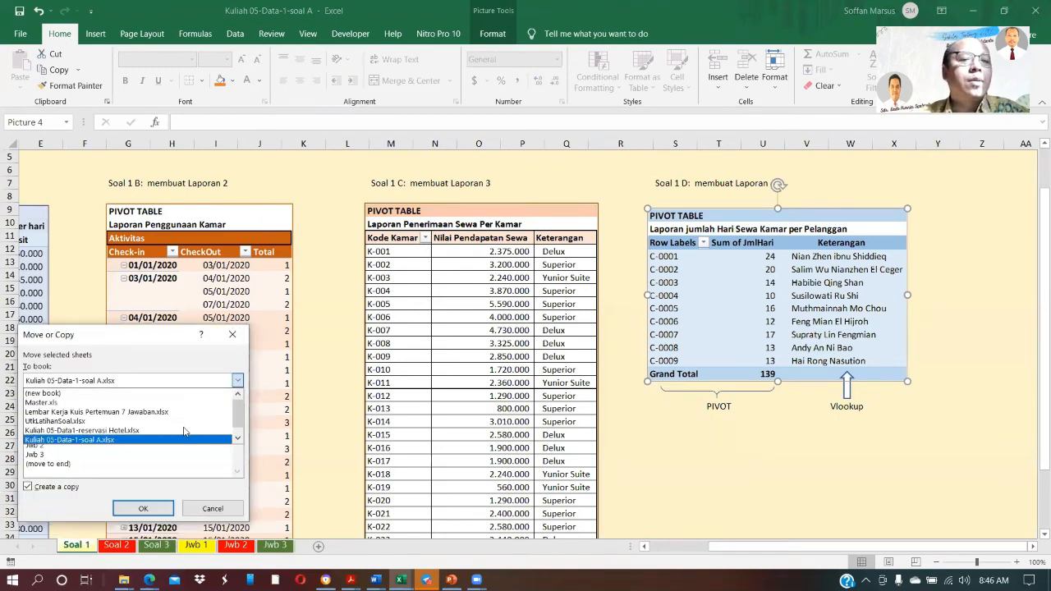
{"action": "left_click", "coordinate": [57, 431]}
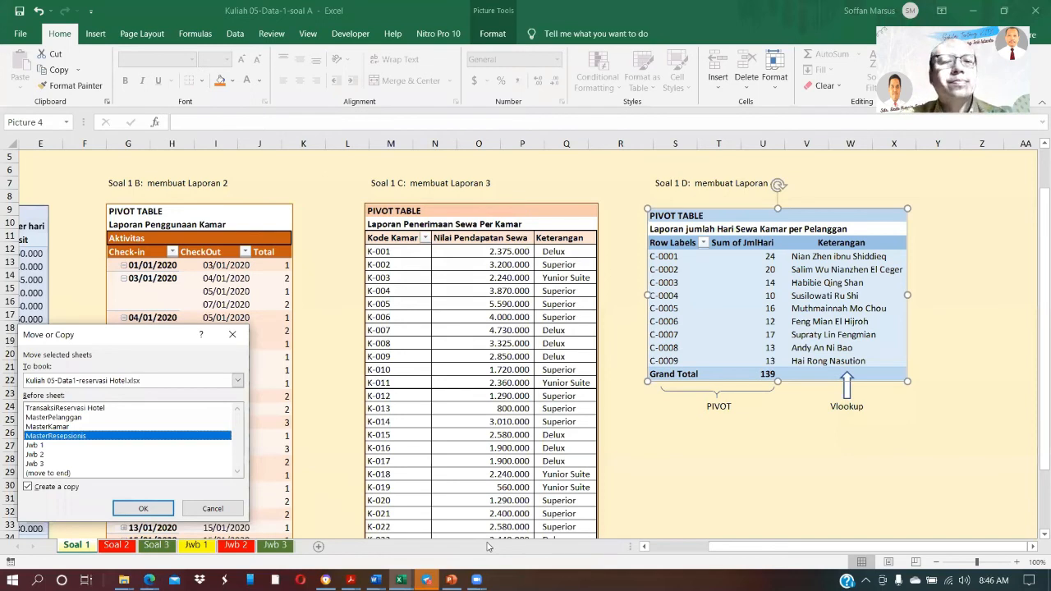
{"action": "key", "text": "Return"}
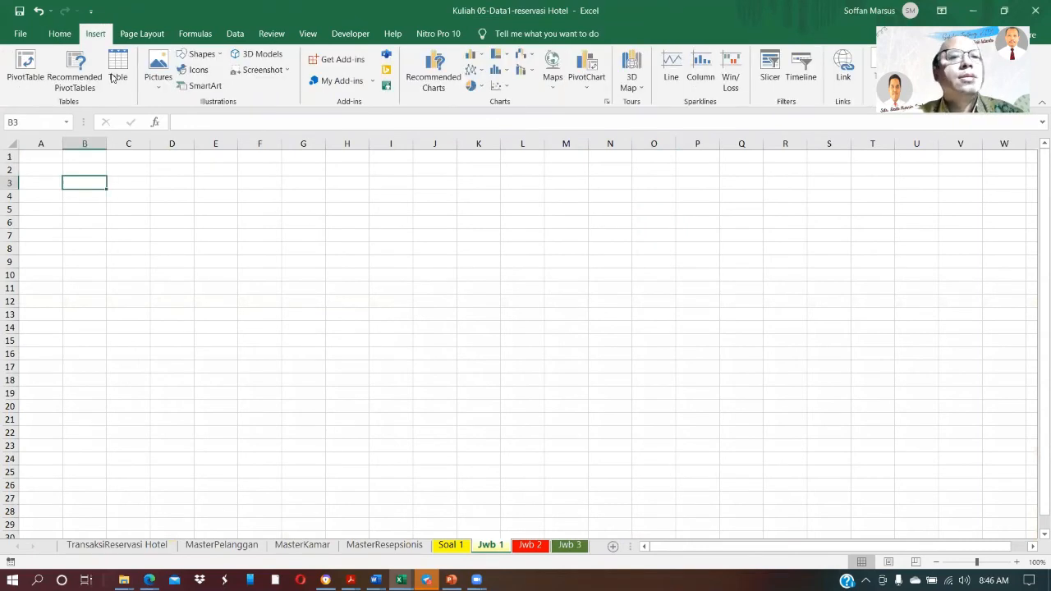
Insert a PivotTable at B3 of Jwb 1 from the reservation transactions, with Check-in as rows and the sum of Total Deposit Pendapatan as values
{"action": "left_click", "coordinate": [20, 63]}
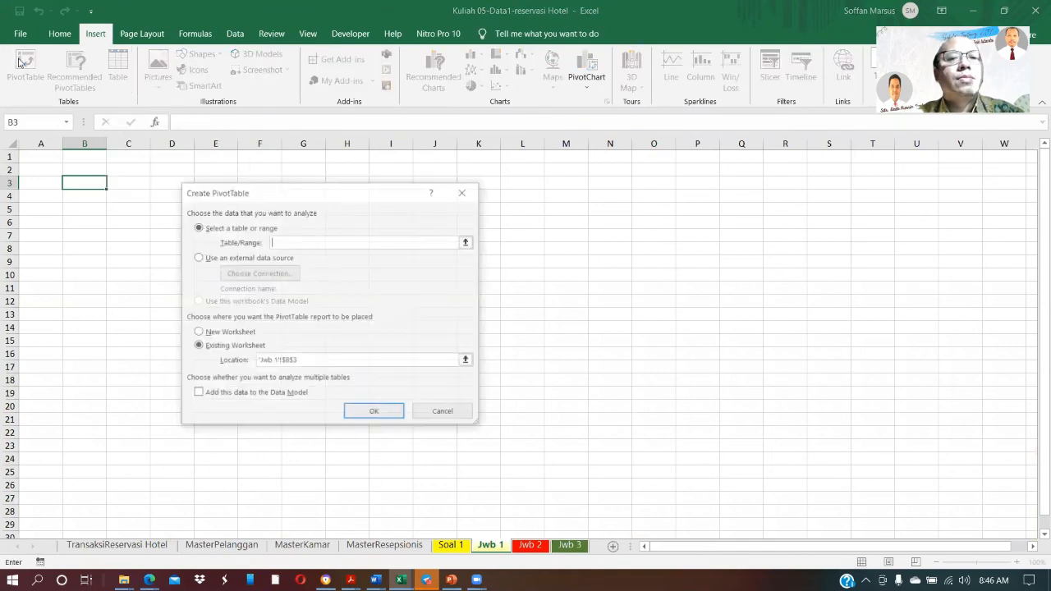
{"action": "left_click", "coordinate": [464, 242]}
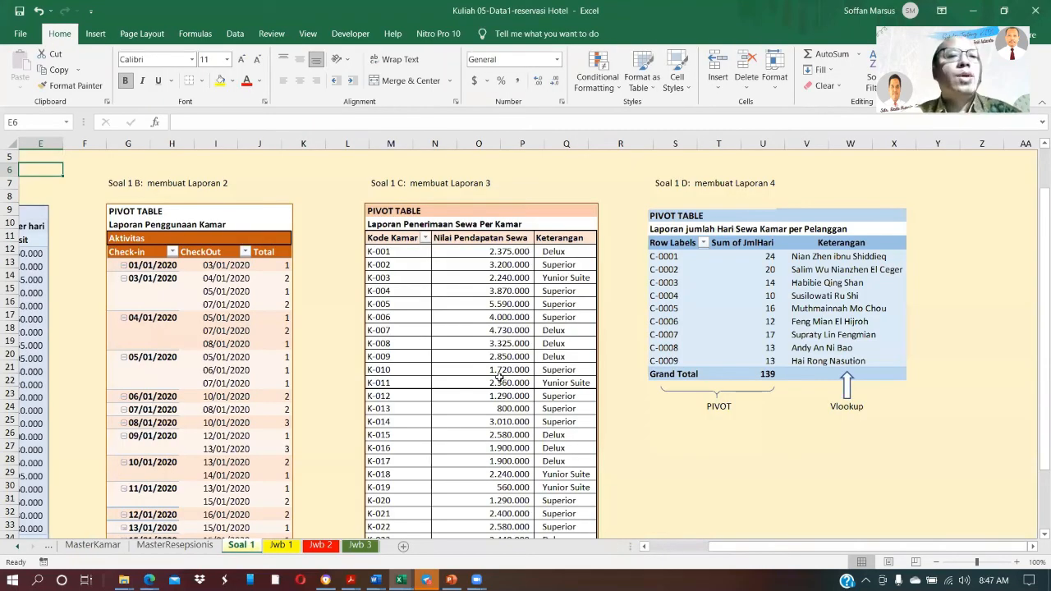
Review the four report layouts in the copied Soal 1 sheet, from Soal 1 A to Soal 1 D
{"action": "scroll", "coordinate": [499, 377], "scroll_direction": "left", "scroll_amount": 2}
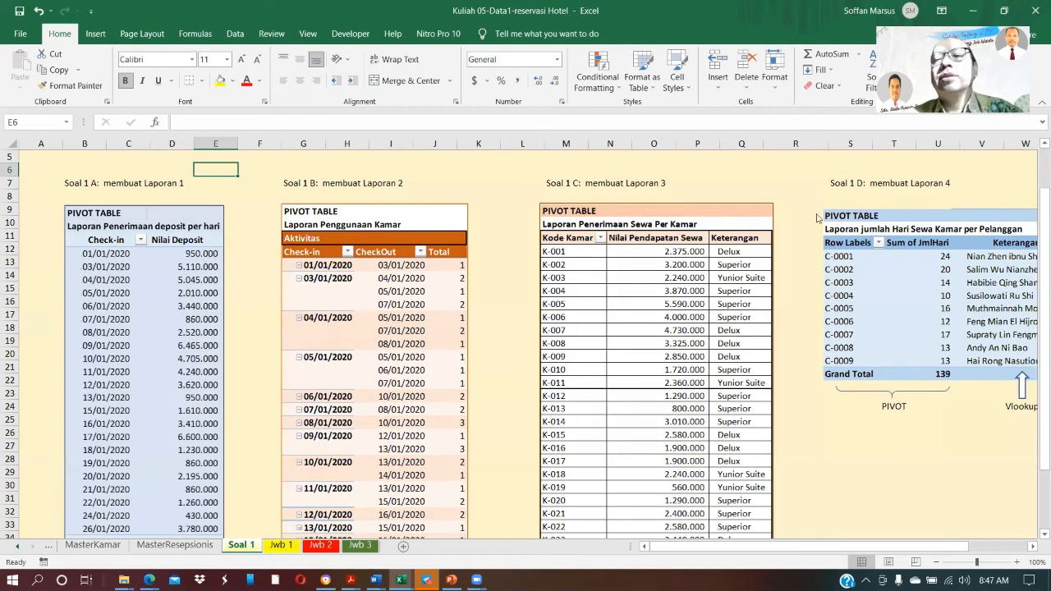
{"action": "left_click_drag", "start_coordinate": [838, 243], "coordinate": [852, 474]}
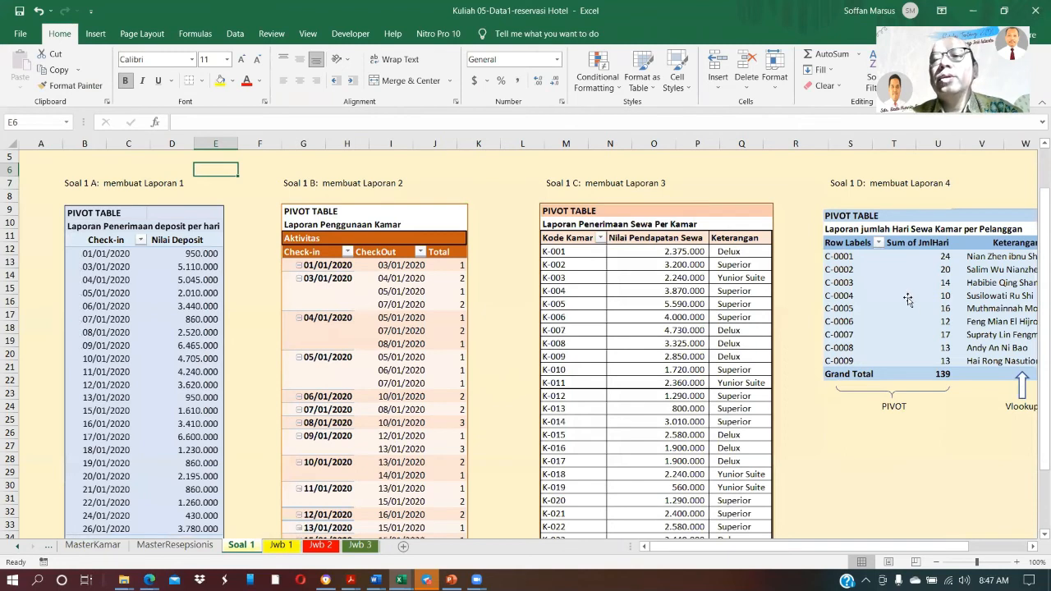
{"action": "left_click_drag", "start_coordinate": [909, 311], "coordinate": [998, 485]}
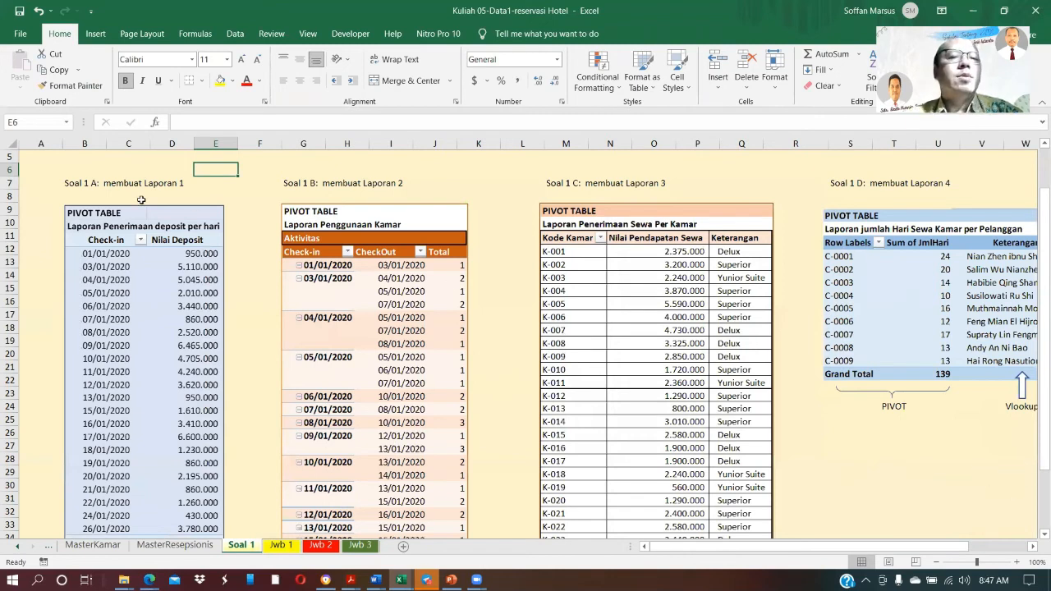
Format the deposit sums of the Jwb 1 pivot with thousands separators and no decimals, following the Soal 1 A report
{"action": "key", "text": "ctrl+Page_Down"}
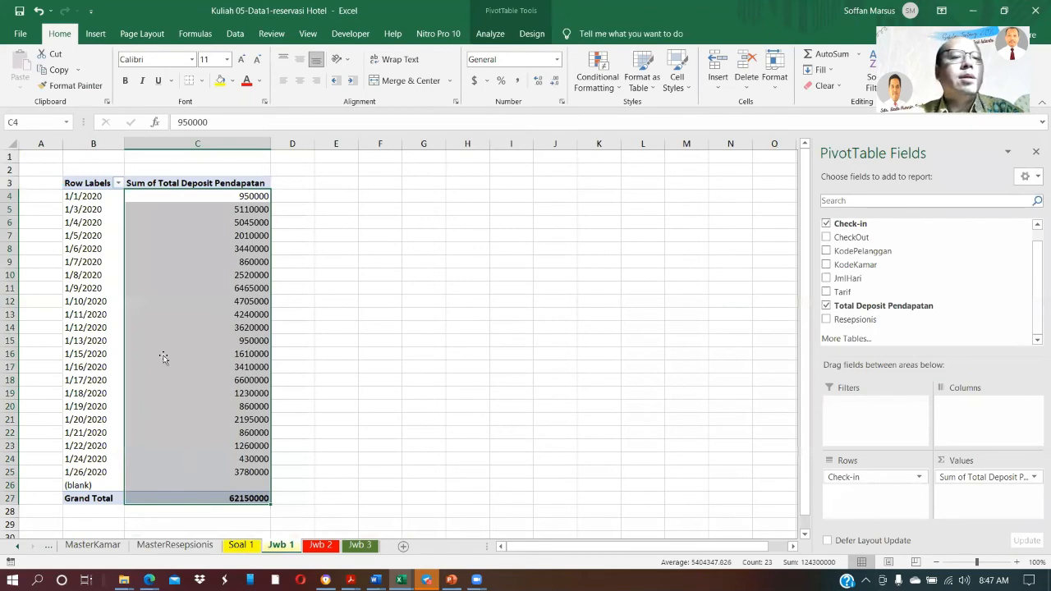
{"action": "key", "text": "ctrl+Page_Up"}
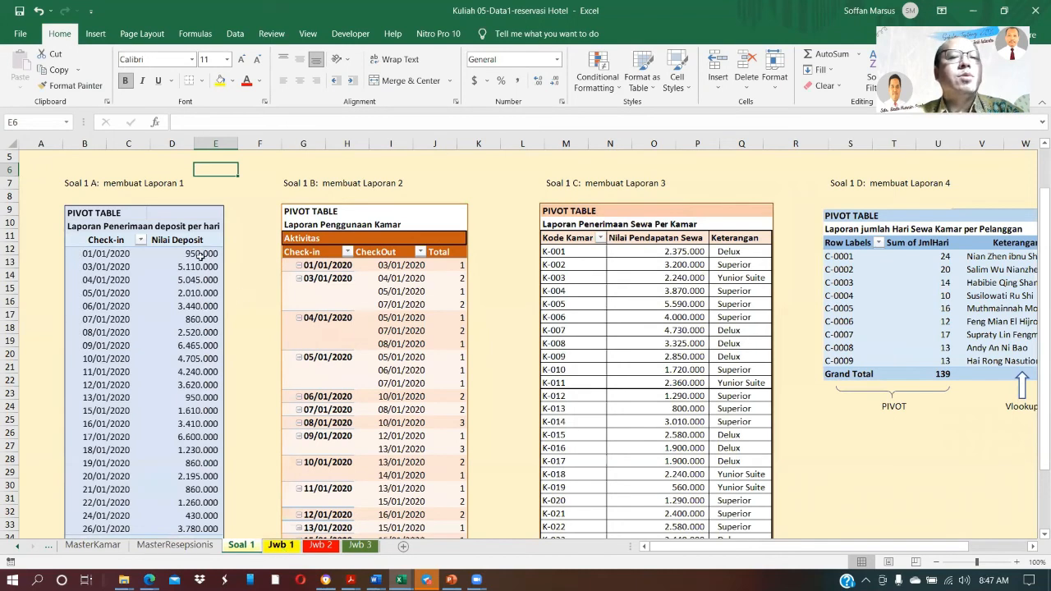
{"action": "key", "text": "ctrl+Page_Down"}
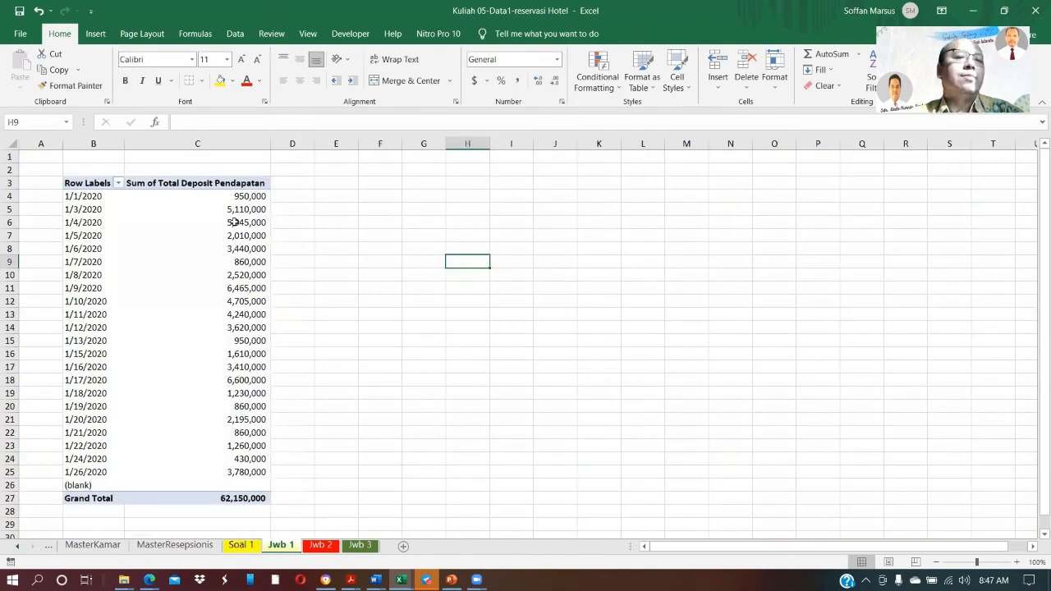
{"action": "left_click", "coordinate": [86, 182]}
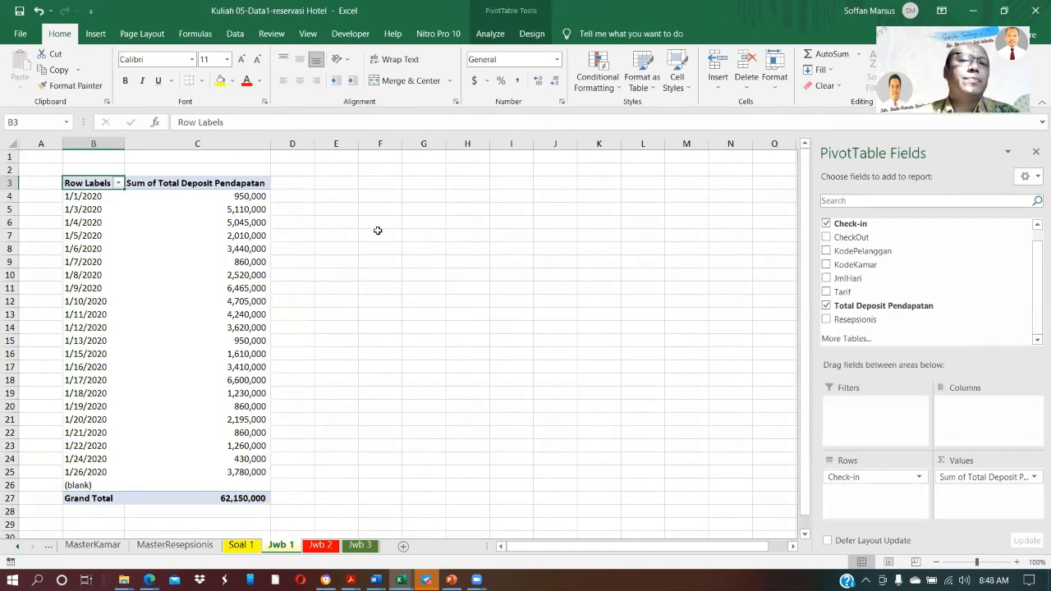
{"action": "left_click", "coordinate": [337, 185]}
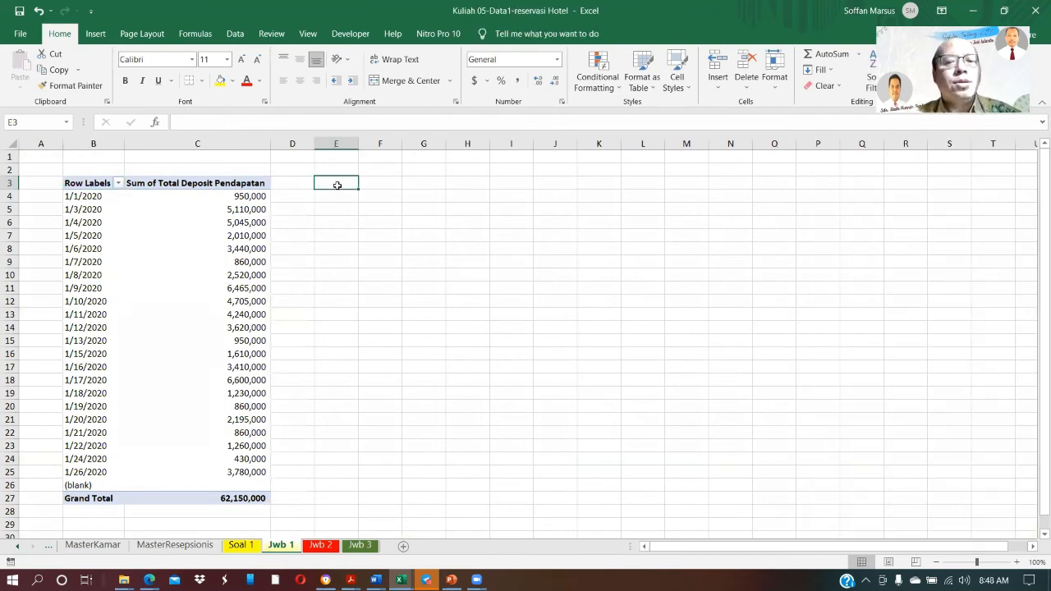
Insert a PivotTable at B3 of Jwb 2 from the TransaksiReservasi Hotel columns, with Check-in and CheckOut as rows and summed Total Deposit Pendapatan
{"action": "left_click", "coordinate": [248, 547]}
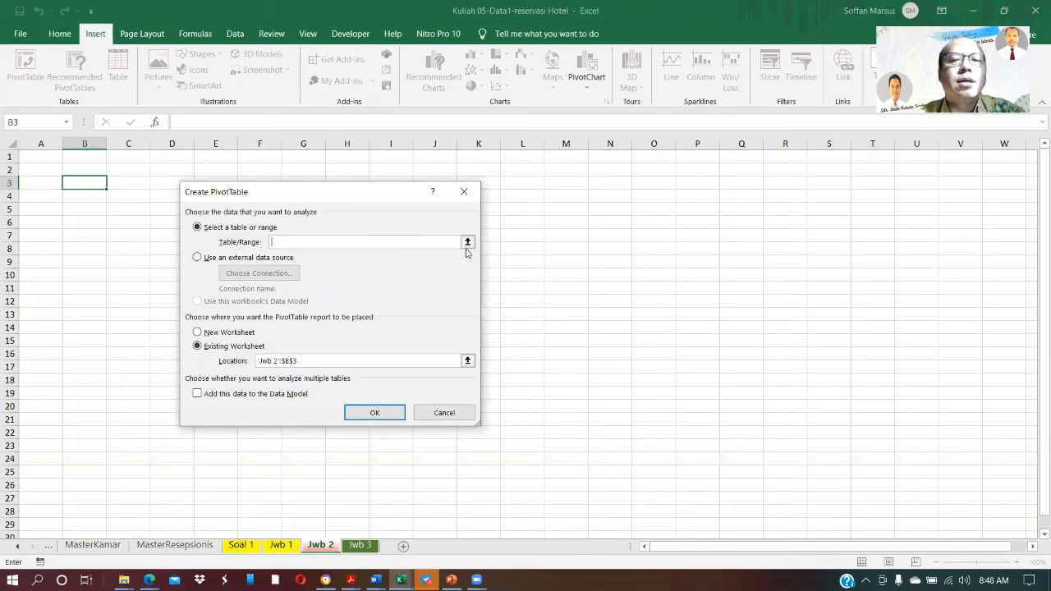
{"action": "left_click", "coordinate": [468, 242]}
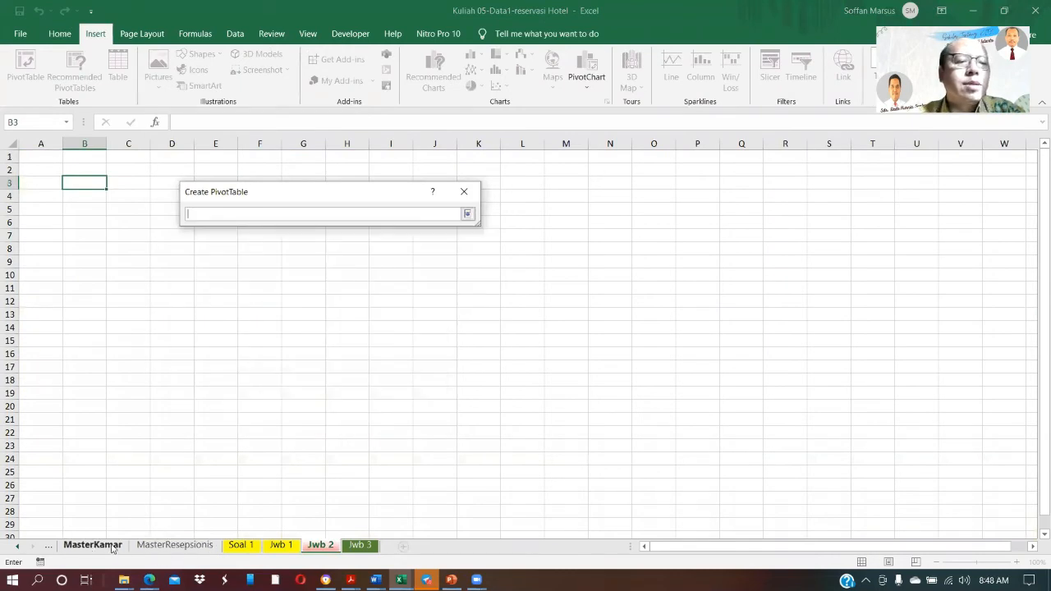
{"action": "left_click", "coordinate": [19, 547]}
{"action": "left_click", "coordinate": [19, 547]}
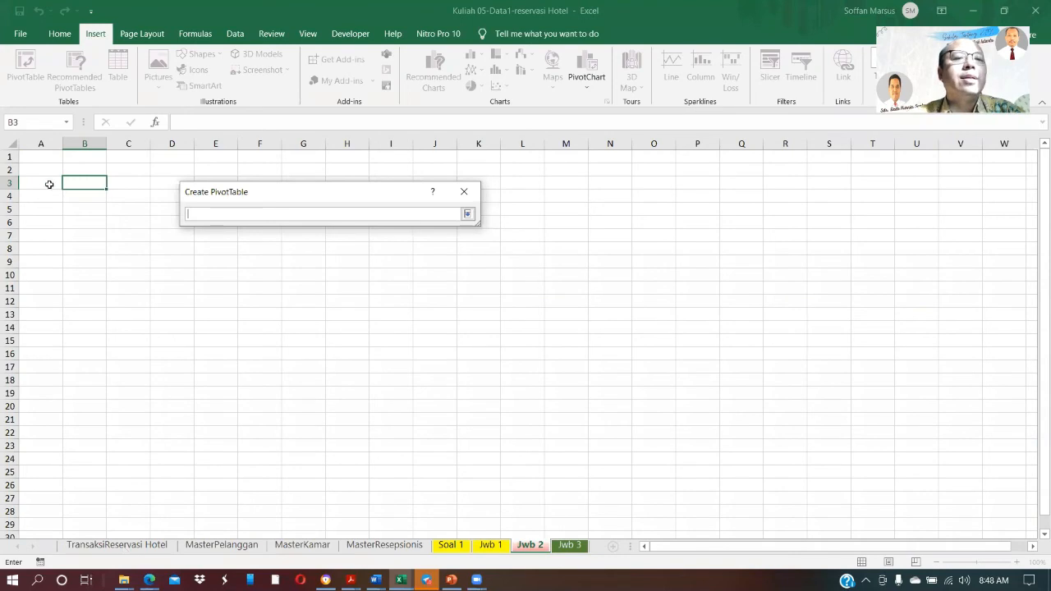
{"action": "left_click", "coordinate": [40, 145]}
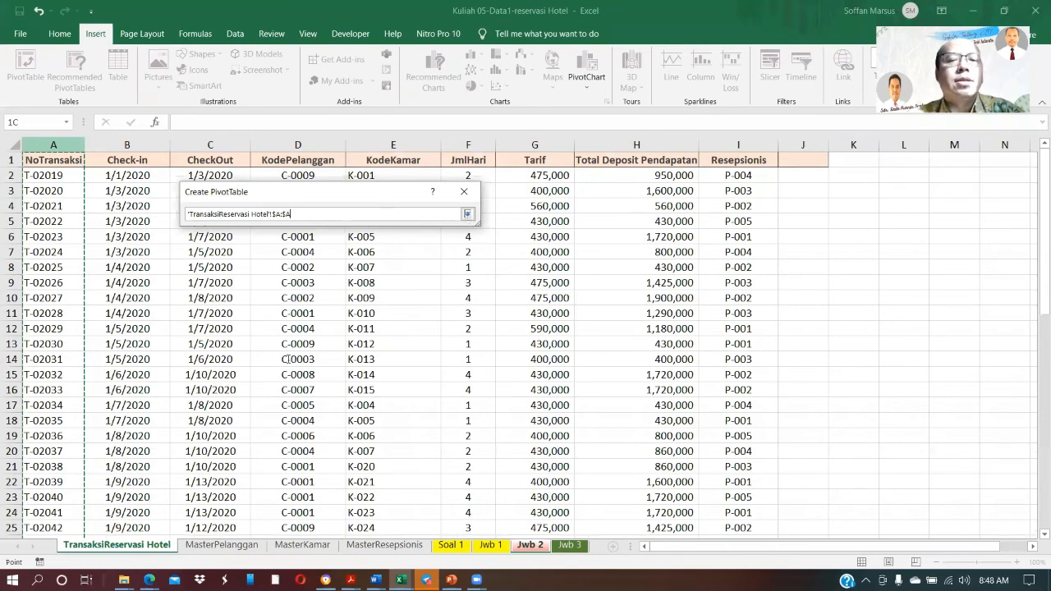
{"action": "left_click", "coordinate": [375, 409]}
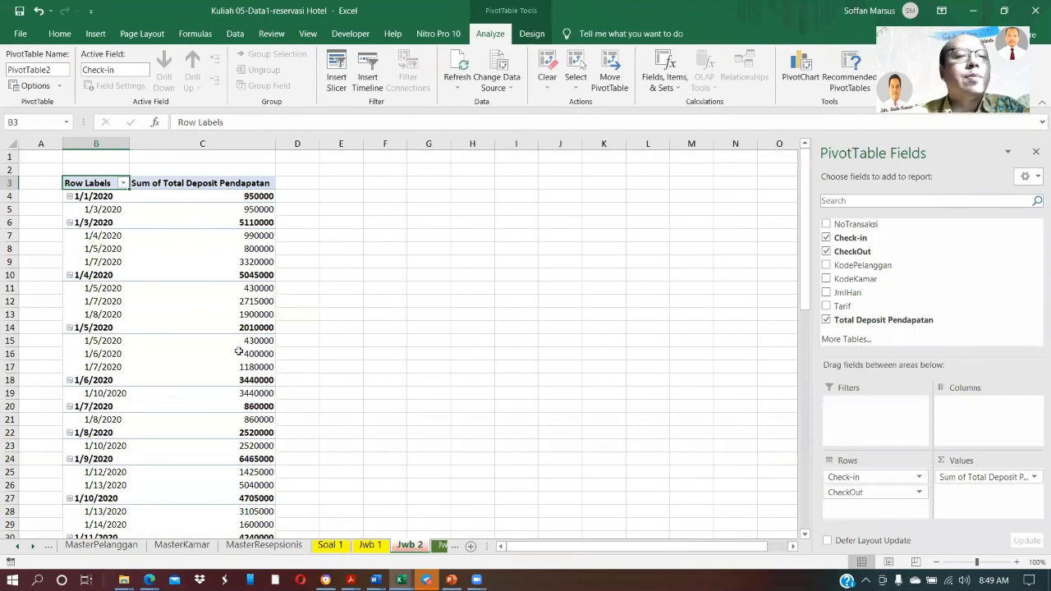
Show Check-in of the Jwb 2 pivot in tabular form without subtotals and format the deposit sums with thousands separators and no decimals
{"action": "left_click", "coordinate": [125, 184]}
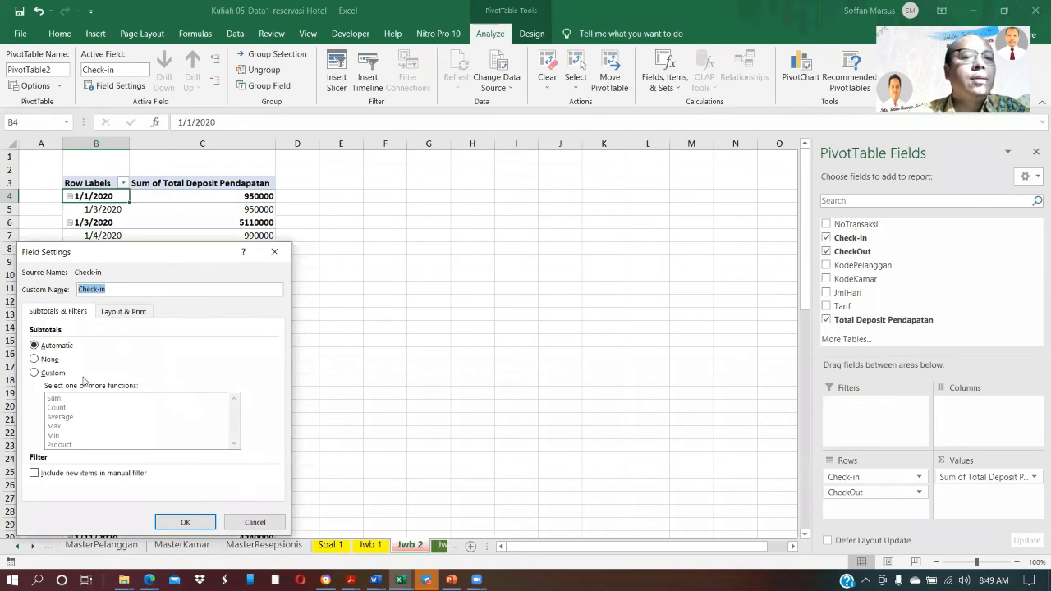
{"action": "key", "text": "ctrl+Tab"}
{"action": "left_click", "coordinate": [34, 387]}
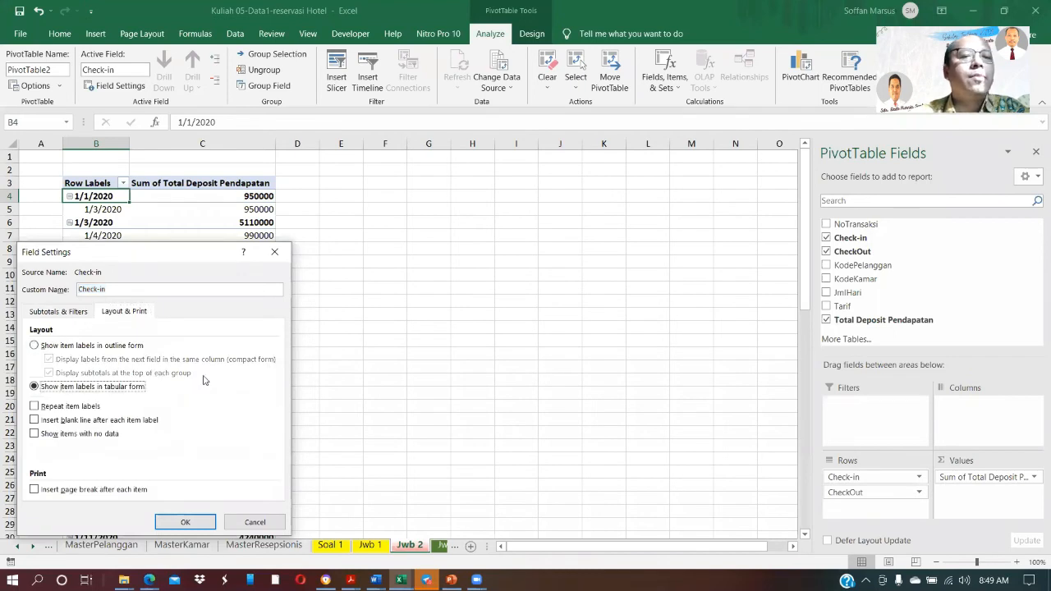
{"action": "left_click", "coordinate": [186, 522]}
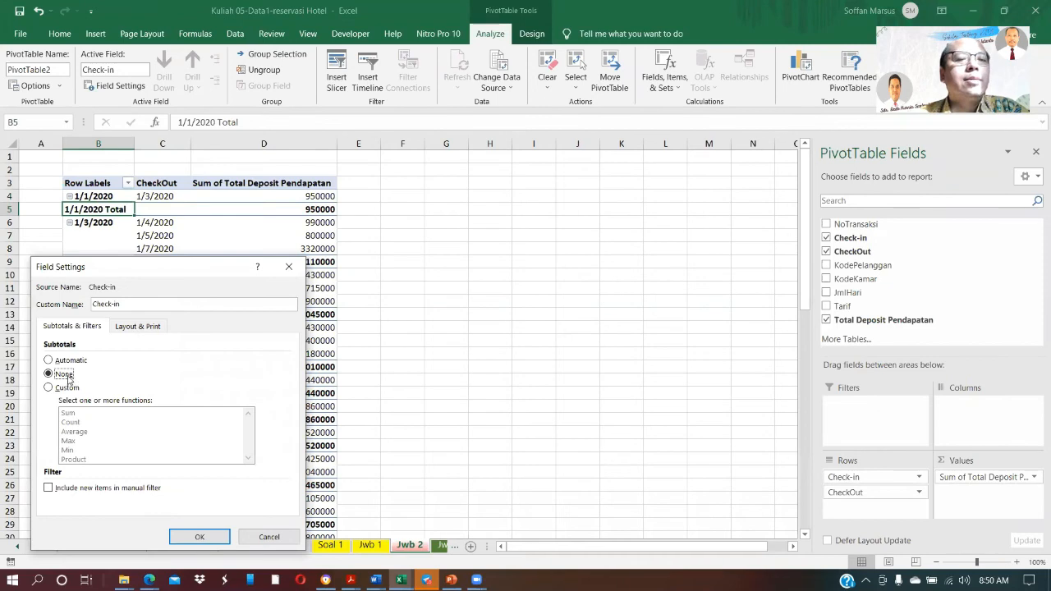
{"action": "left_click", "coordinate": [184, 538]}
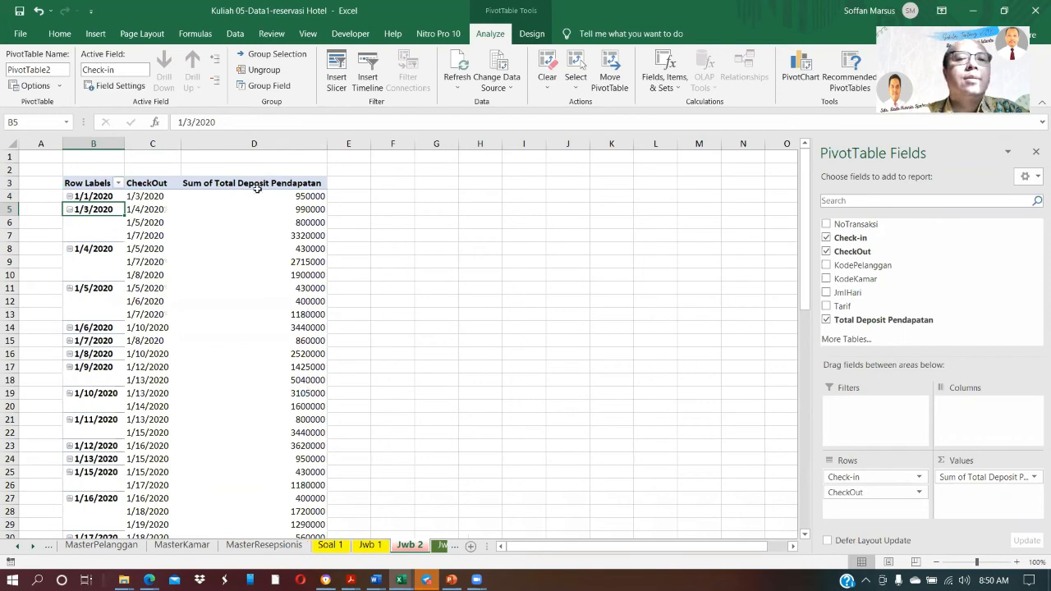
{"action": "left_click_drag", "start_coordinate": [304, 196], "coordinate": [253, 519]}
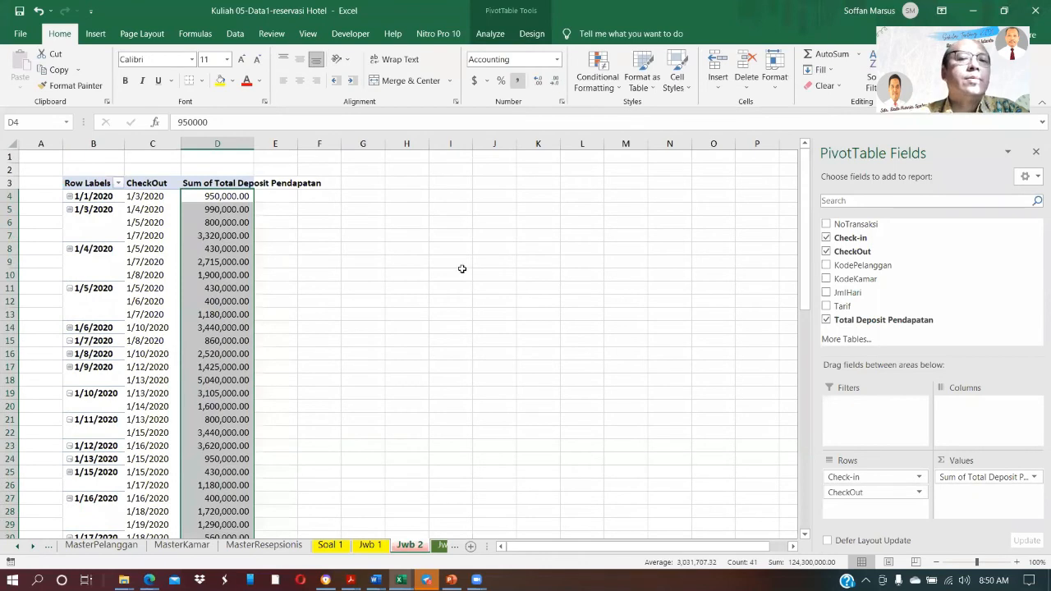
{"action": "left_click", "coordinate": [463, 272]}
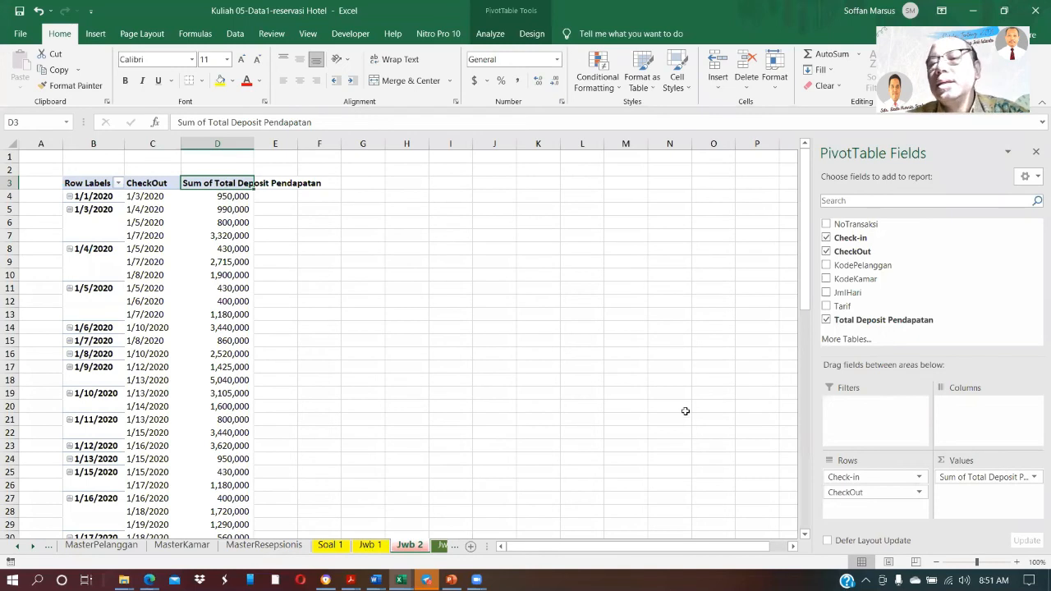
Summarize the Total Deposit Pendapatan values of the Jwb 2 pivot by Count and rename the value header as Jumlah Reservasi
{"action": "key", "text": "Down"}
{"action": "left_click", "coordinate": [1036, 479]}
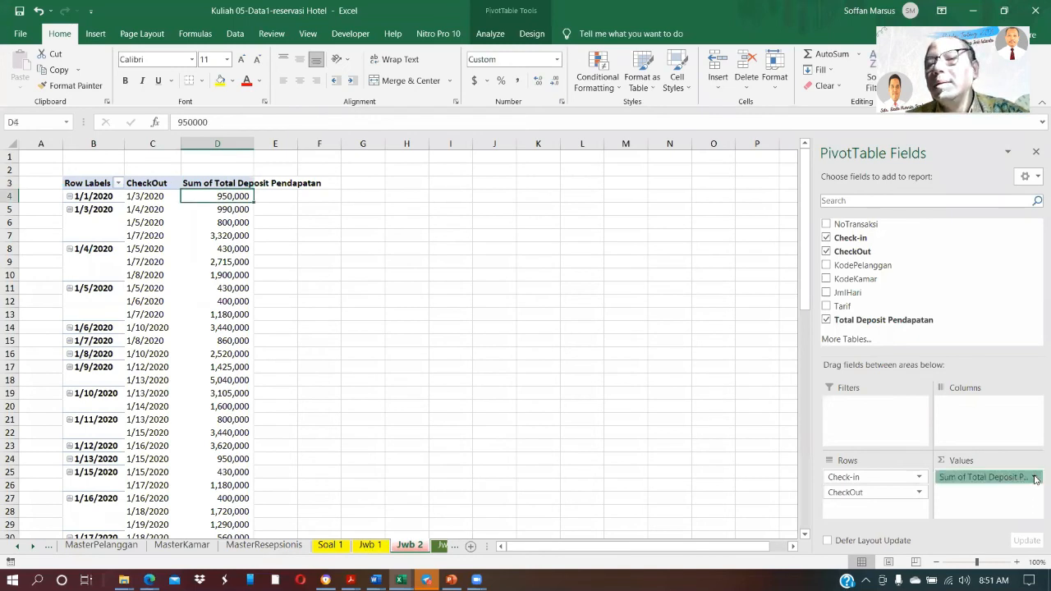
{"action": "left_click", "coordinate": [1036, 479]}
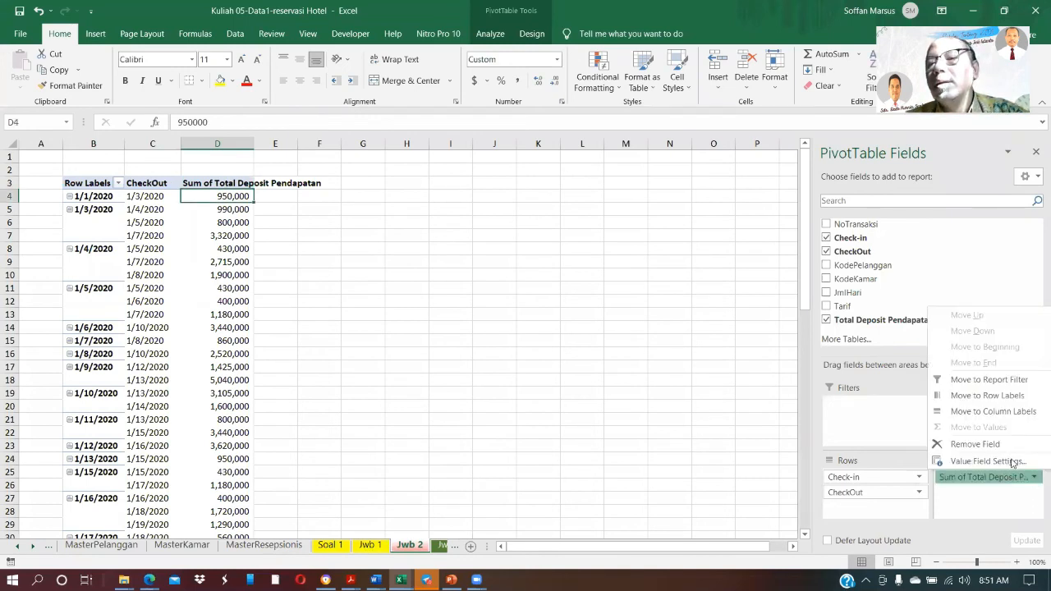
{"action": "left_click", "coordinate": [988, 461]}
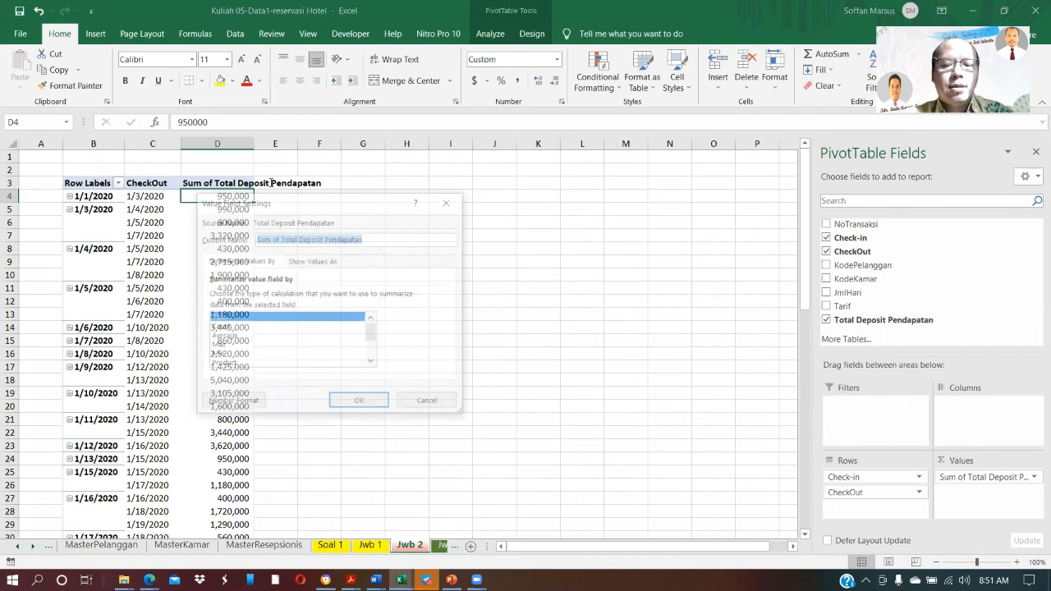
{"action": "left_click", "coordinate": [271, 182]}
{"action": "type", "text": "Jumlah R"}
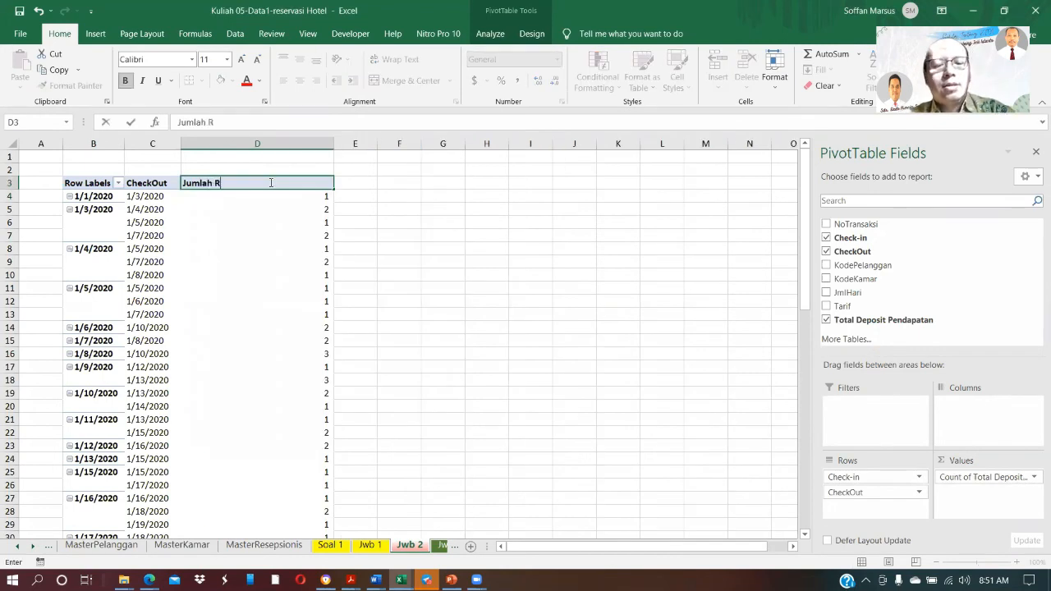
{"action": "type", "text": "eservasi"}
{"action": "key", "text": "Return"}
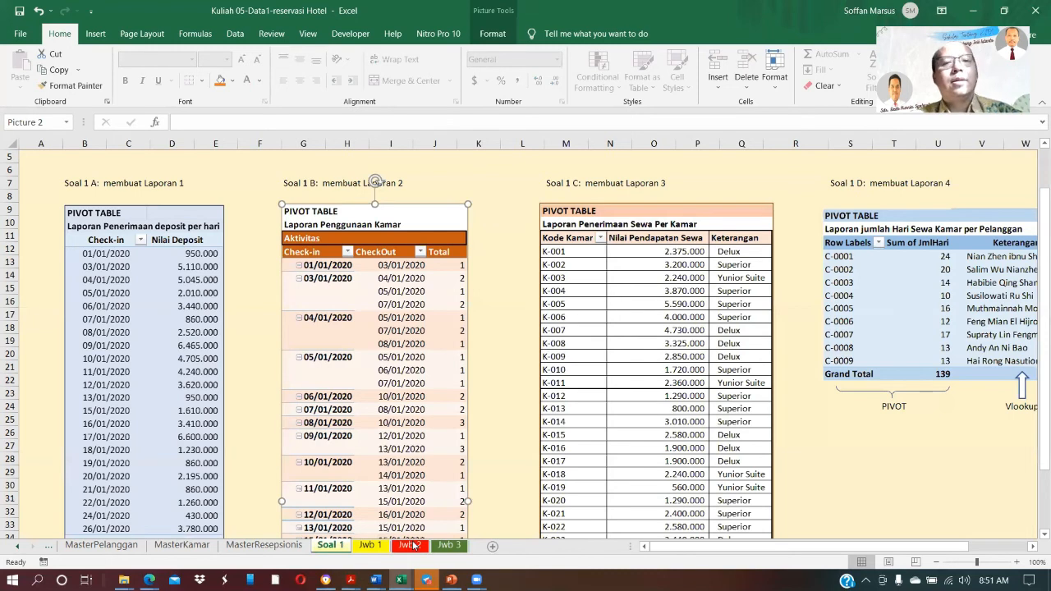
{"action": "left_click", "coordinate": [411, 545]}
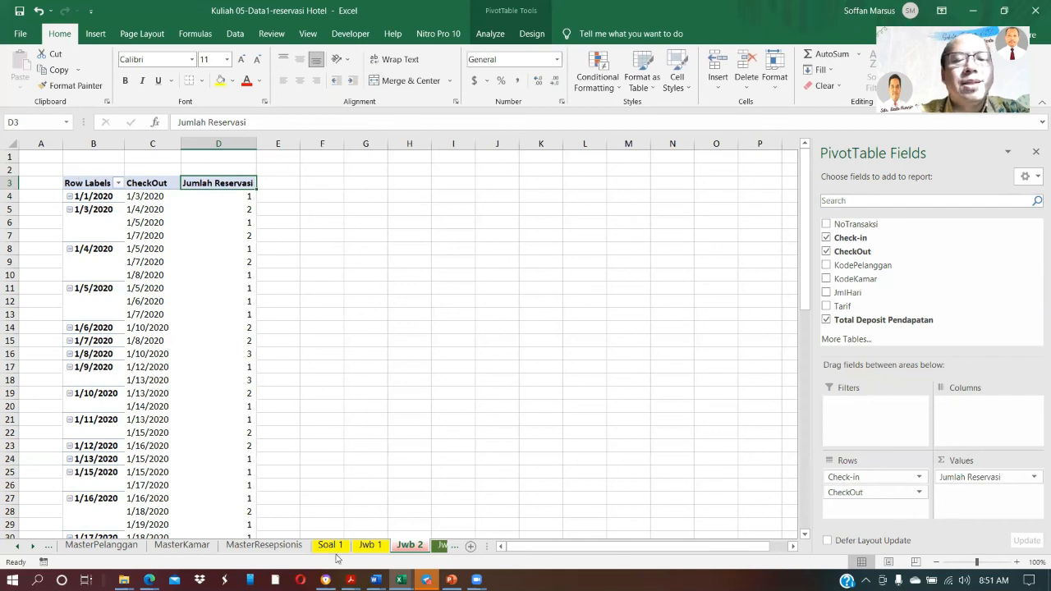
Label cell A1 of the Jwb 1 sheet as Soal 1a and cell E1 as Soal 1b
{"action": "left_click", "coordinate": [377, 547]}
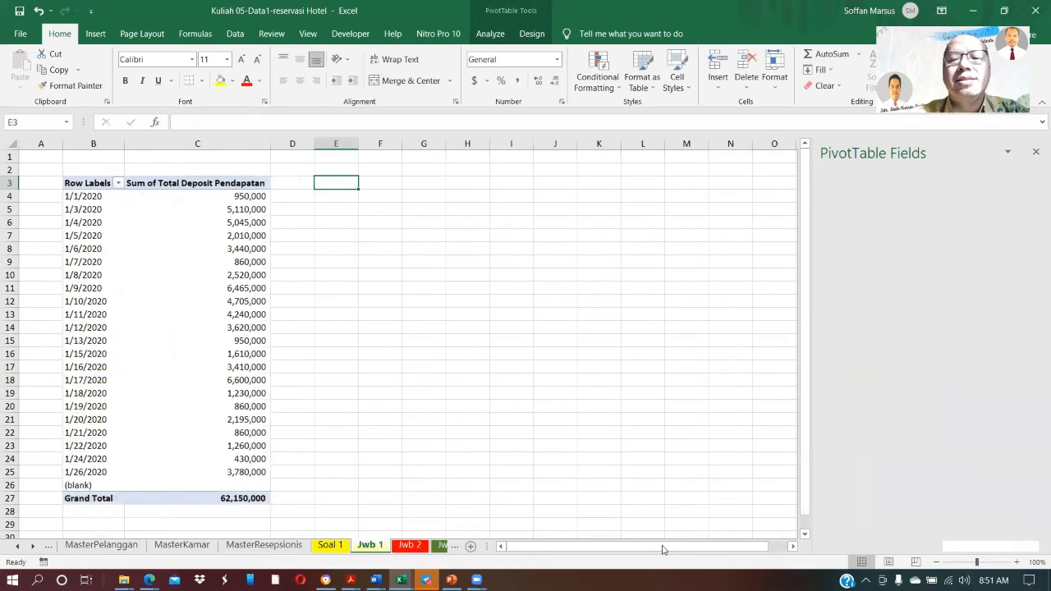
{"action": "left_click", "coordinate": [56, 157]}
{"action": "type", "text": "Soal 1"}
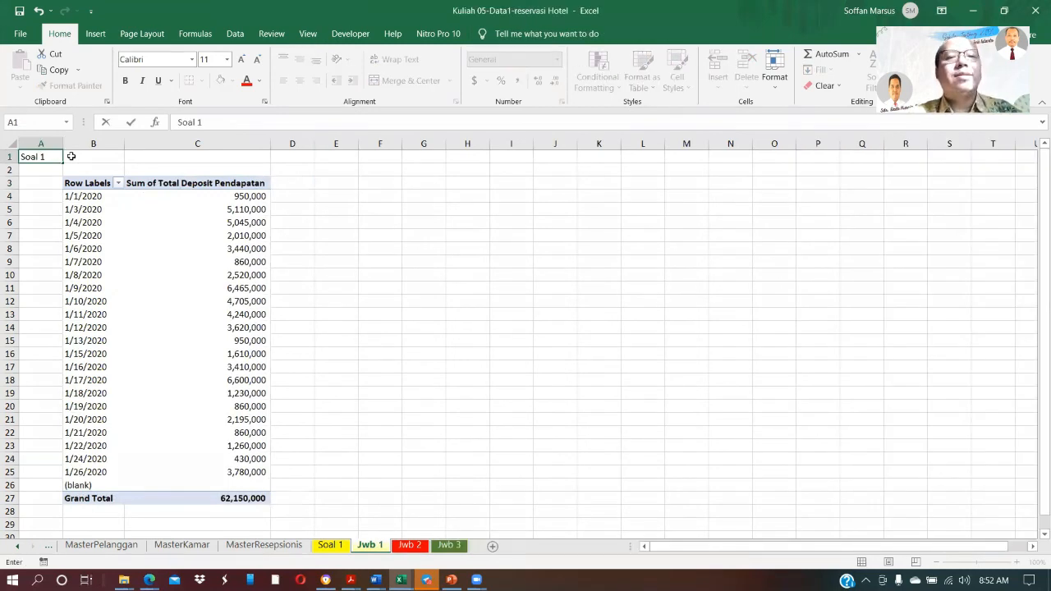
{"action": "type", "text": "a"}
{"action": "key", "text": "Right"}
{"action": "key", "text": "Right"}
{"action": "key", "text": "Right"}
{"action": "key", "text": "Right"}
{"action": "type", "text": "Soal 1b"}
{"action": "key", "text": "Return"}
Label cell I1 of the Jwb 1 sheet as Soal 1c
{"action": "key", "text": "Up"}
{"action": "key", "text": "Right"}
{"action": "key", "text": "Right"}
{"action": "key", "text": "Right"}
{"action": "key", "text": "Right"}
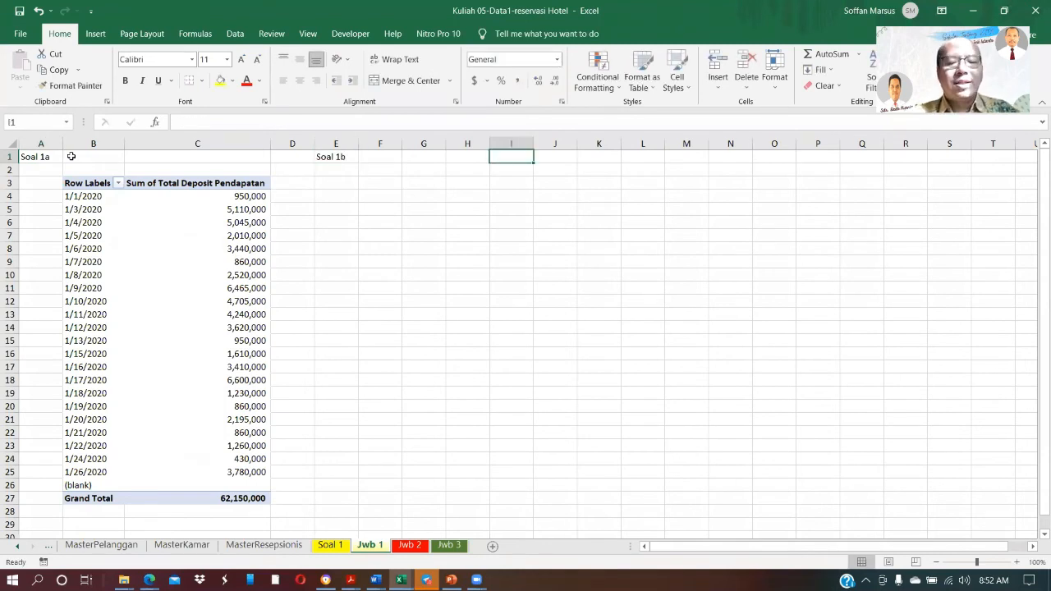
{"action": "type", "text": "Soal 1"}
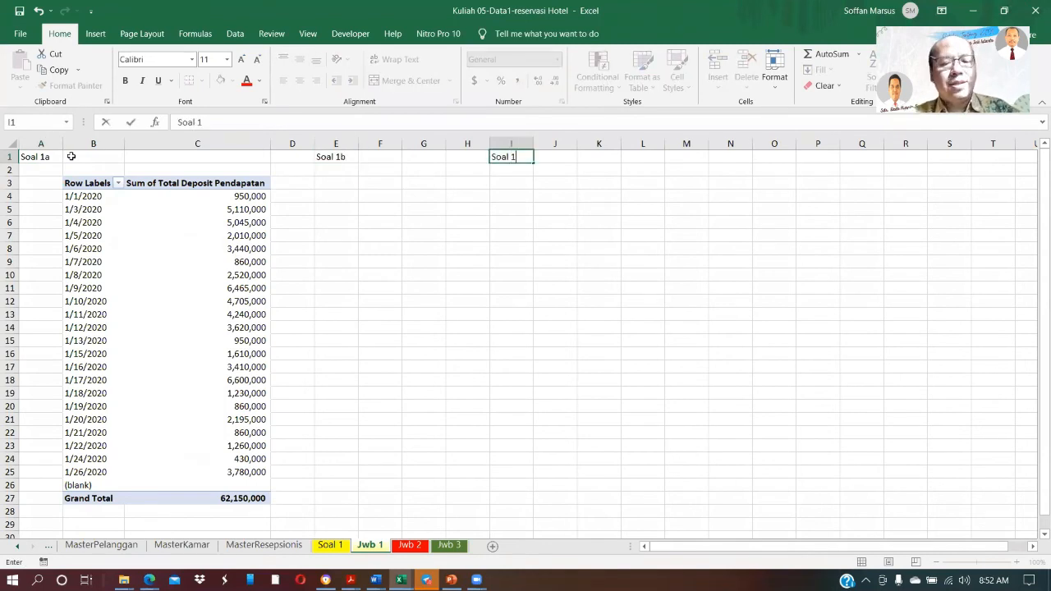
{"action": "type", "text": "c"}
{"action": "key", "text": "Return"}
{"action": "key", "text": "Return"}
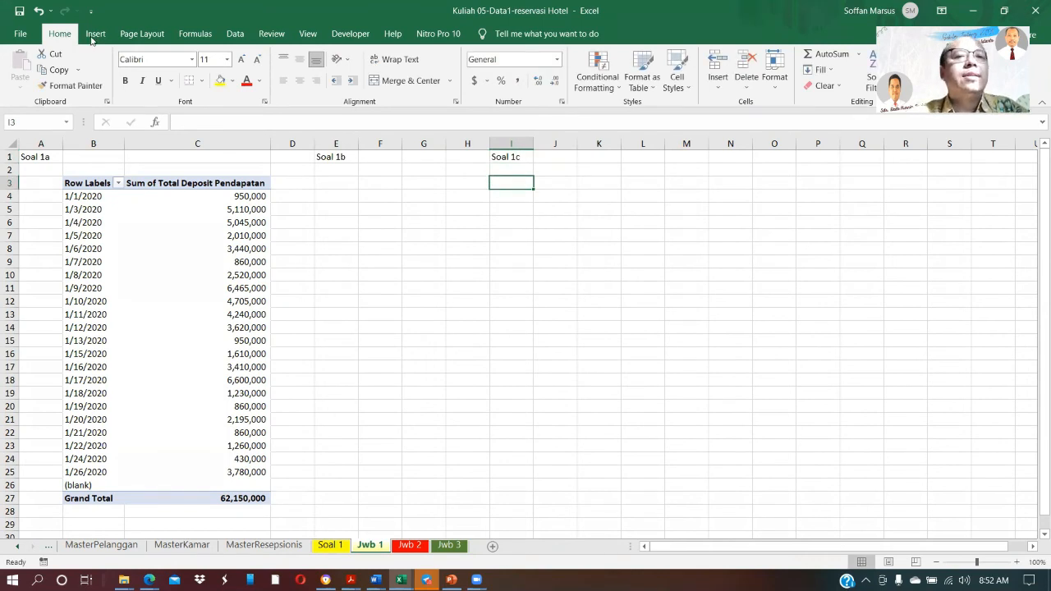
{"action": "left_click", "coordinate": [330, 545]}
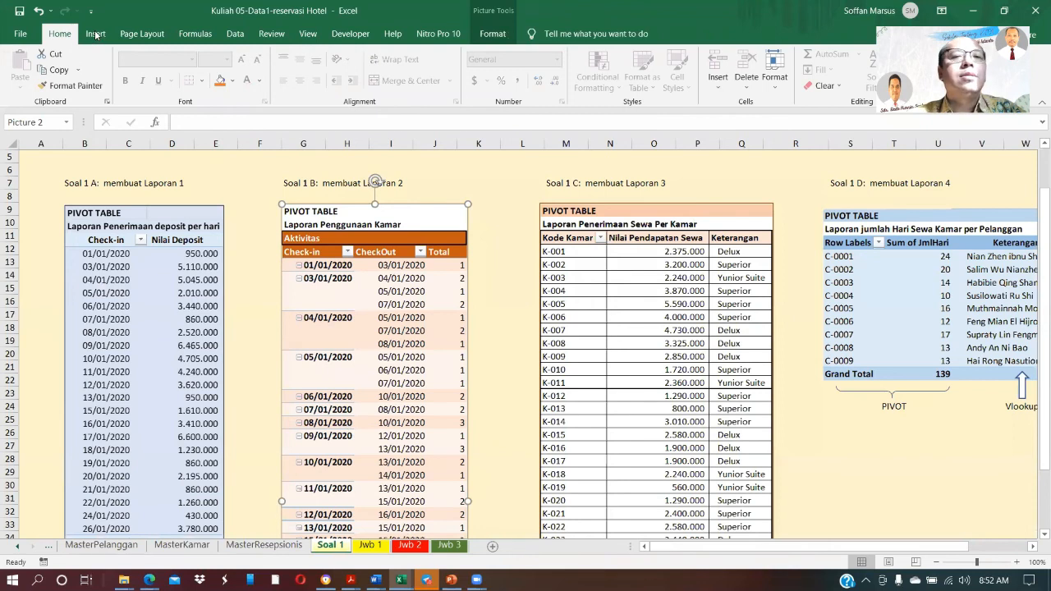
{"action": "key", "text": "ctrl+Page_Down"}
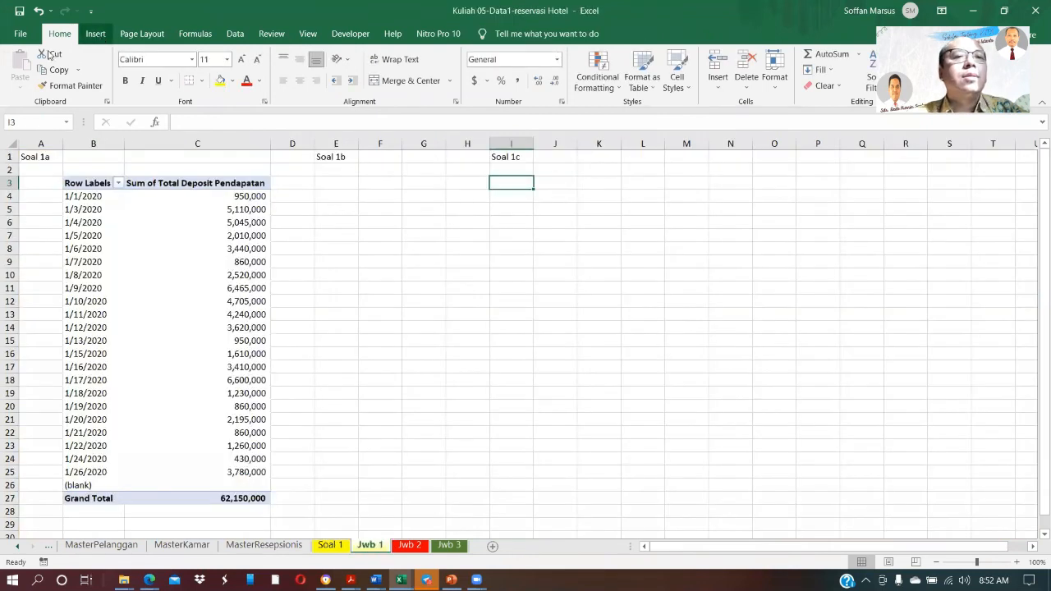
{"action": "left_click", "coordinate": [96, 34]}
{"action": "left_click", "coordinate": [29, 64]}
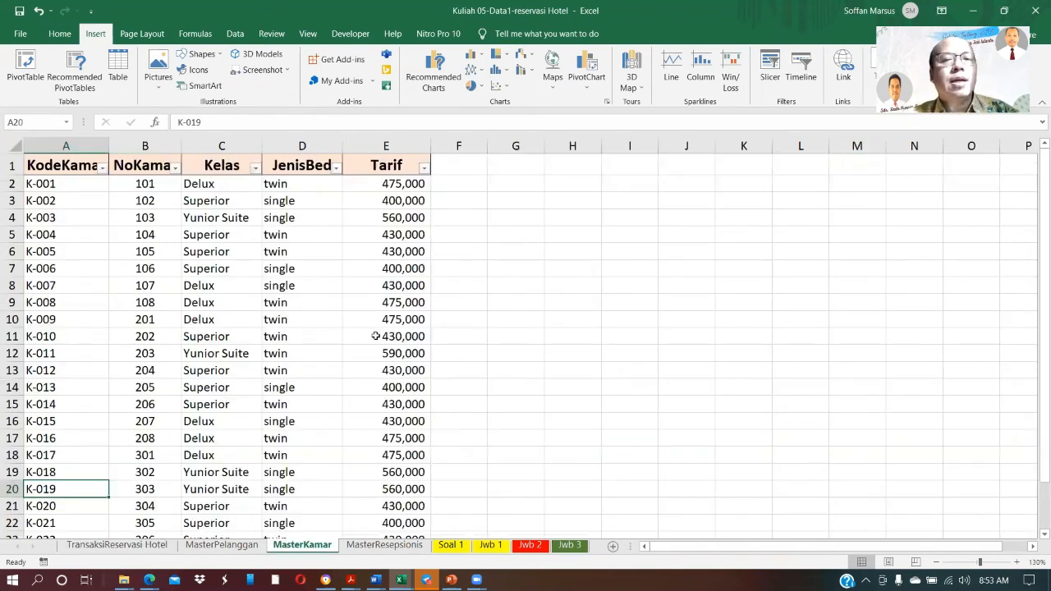
Add the column header Kelas Kamar in J1 of TransaksiReservasi Hotel, beside the Resepsionis column
{"action": "left_click", "coordinate": [450, 546]}
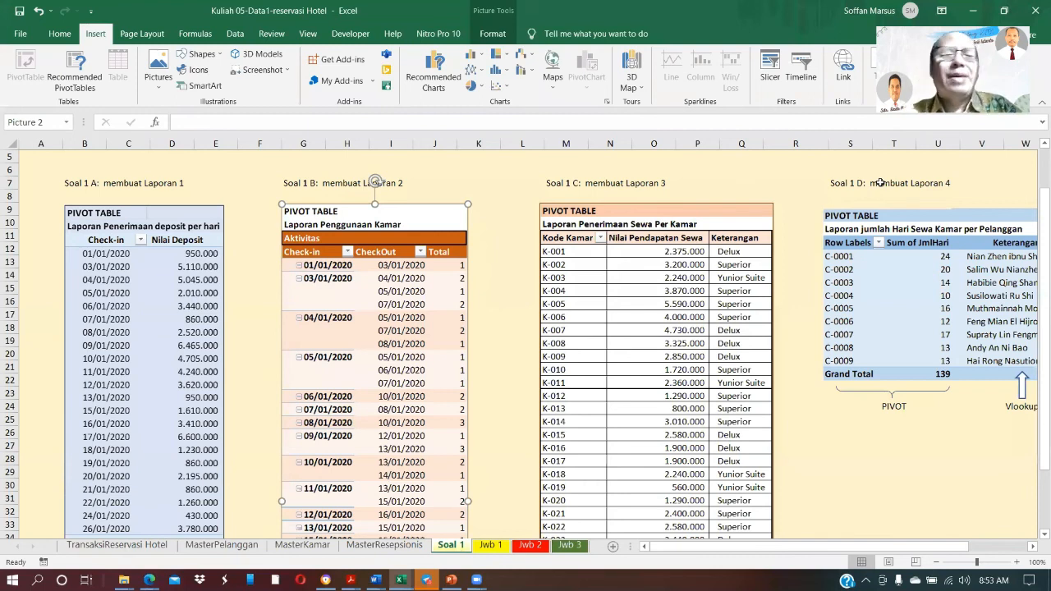
{"action": "key", "text": "ctrl+Page_Up"}
{"action": "key", "text": "ctrl+Page_Up"}
{"action": "key", "text": "ctrl+Page_Up"}
{"action": "key", "text": "ctrl+Page_Up"}
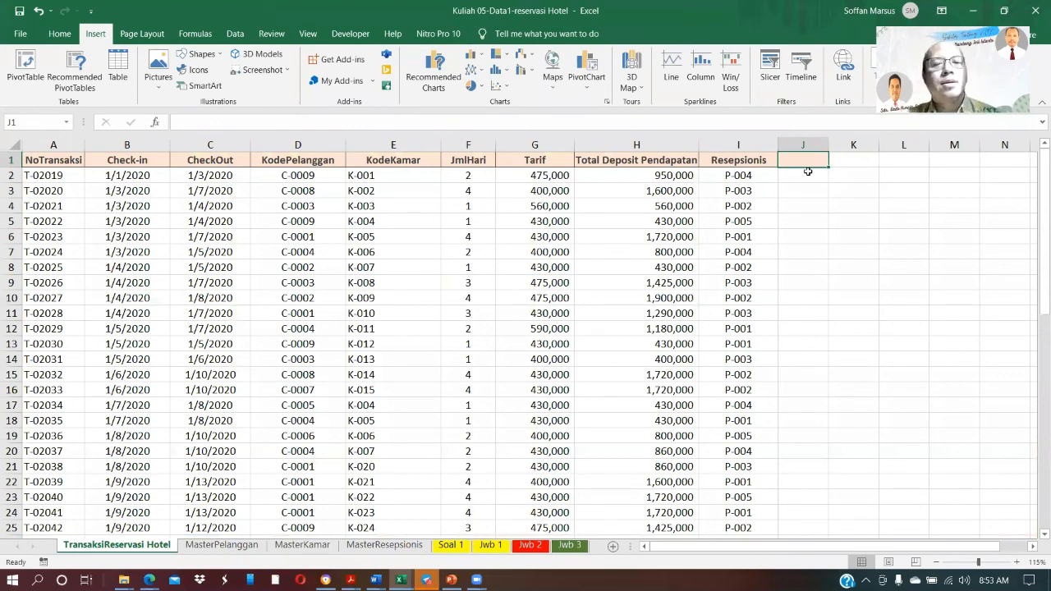
{"action": "type", "text": "Kelas Kamar"}
{"action": "key", "text": "Return"}
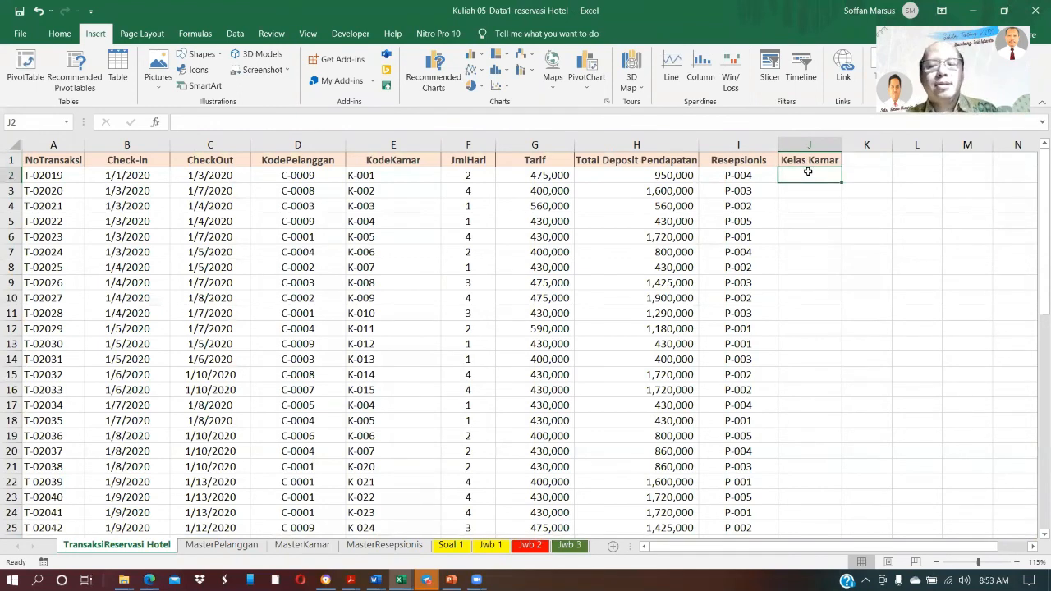
Begin a VLOOKUP formula in J2 that looks up the KodeKamar in E2 against the MasterKamar sheet
{"action": "type", "text": "="}
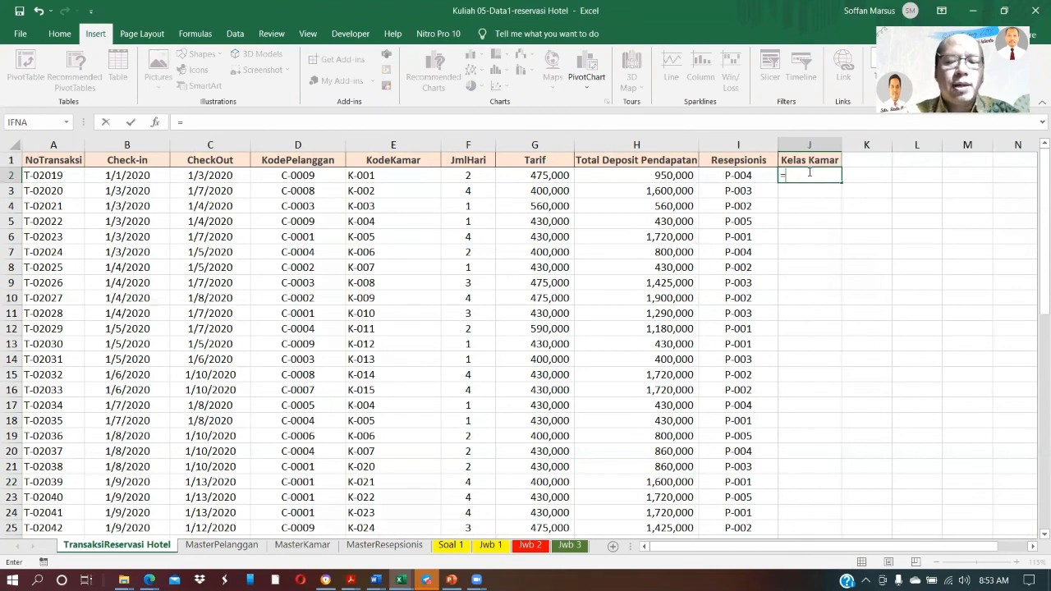
{"action": "type", "text": "vlooku"}
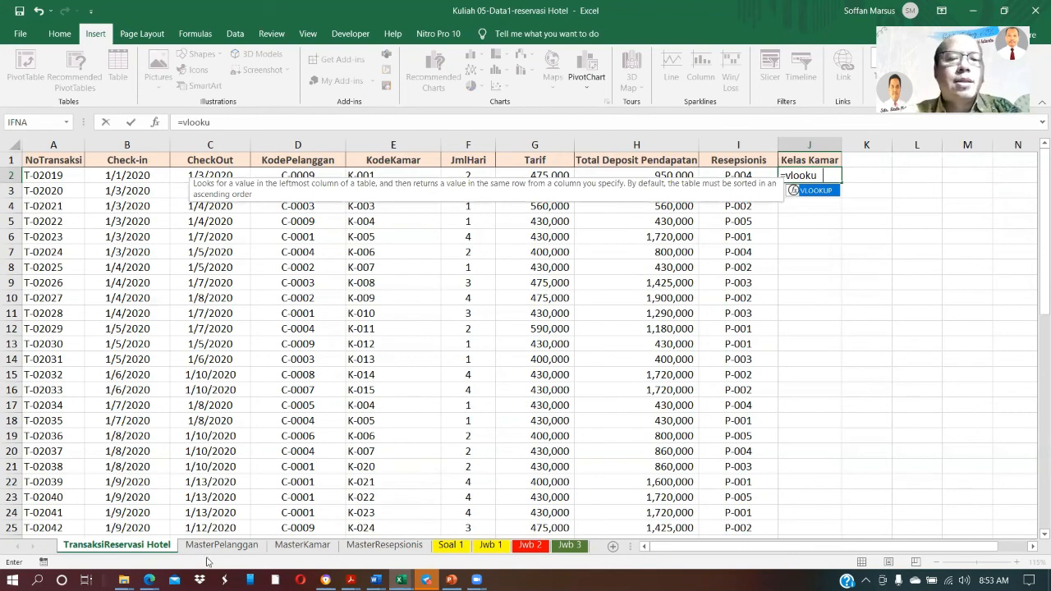
{"action": "type", "text": "p("}
{"action": "left_click", "coordinate": [393, 175]}
{"action": "type", "text": ","}
{"action": "left_click", "coordinate": [299, 548]}
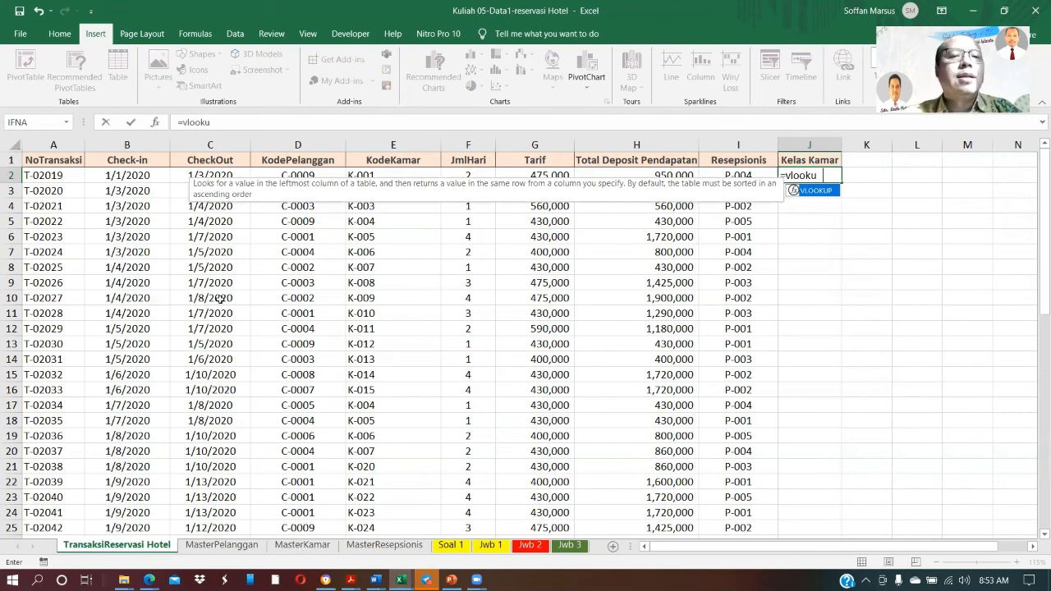
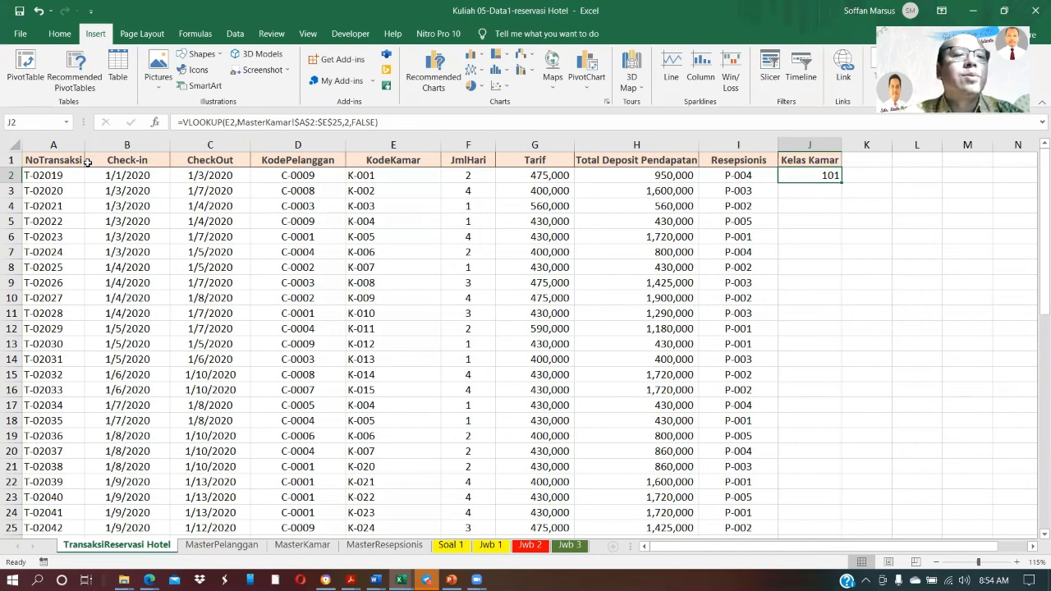
Check the Kelas column's position in MasterKamar and set the VLOOKUP column index in J2 of TransaksiReservasi Hotel to 3
{"action": "key", "text": "ctrl+Page_Down"}
{"action": "key", "text": "ctrl+Page_Down"}
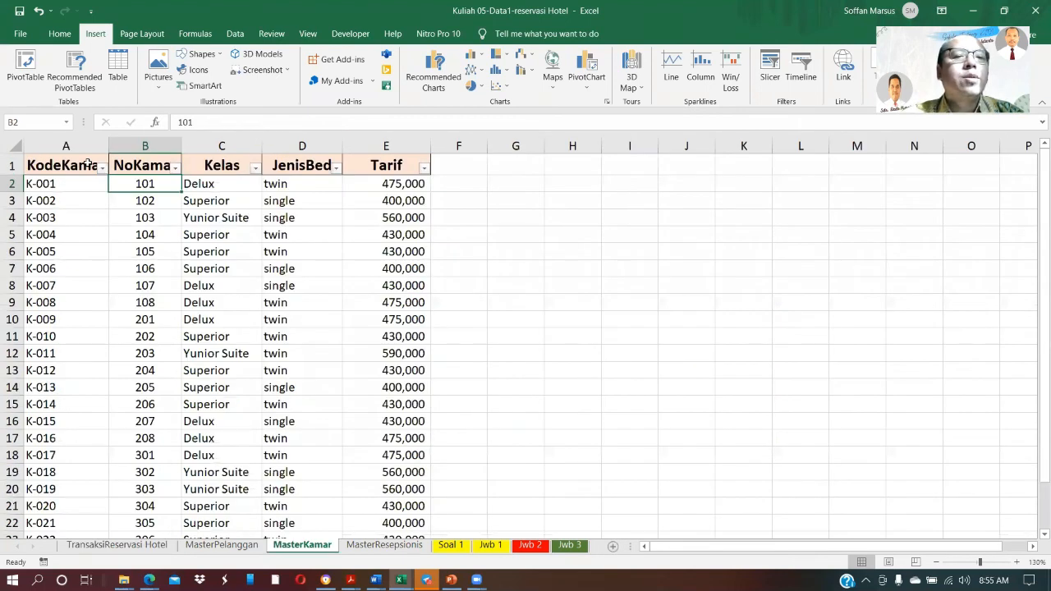
{"action": "key", "text": "Right"}
{"action": "key", "text": "Left"}
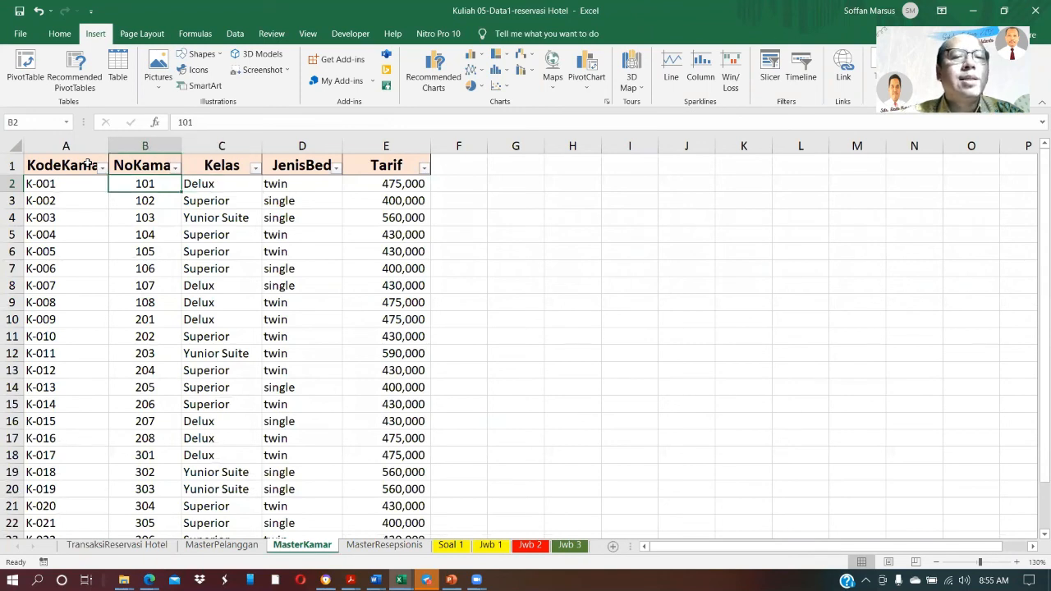
{"action": "key", "text": "Right"}
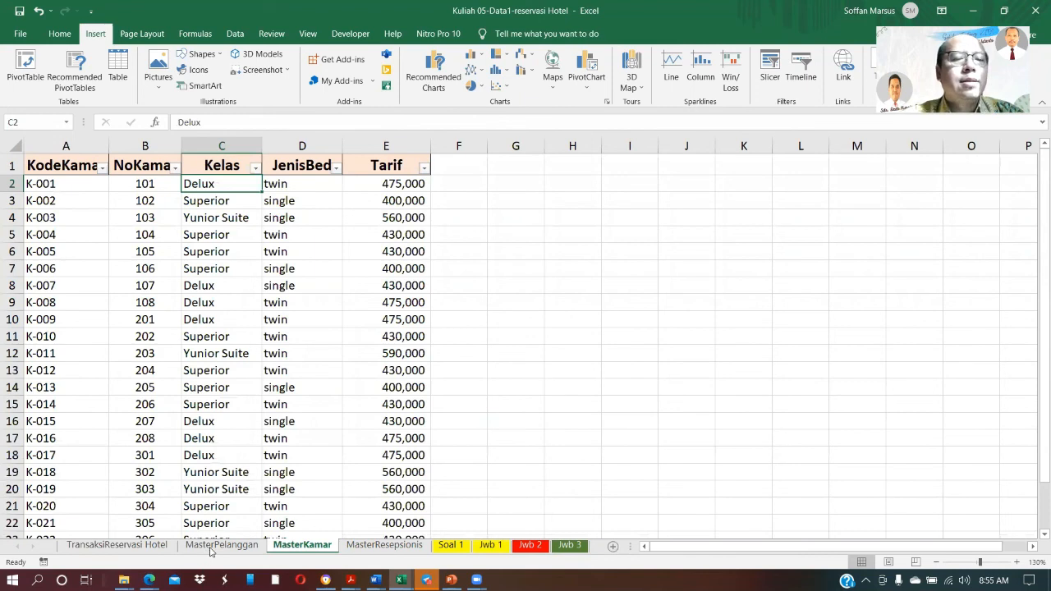
{"action": "key", "text": "ctrl+Page_Up"}
{"action": "key", "text": "ctrl+Page_Up"}
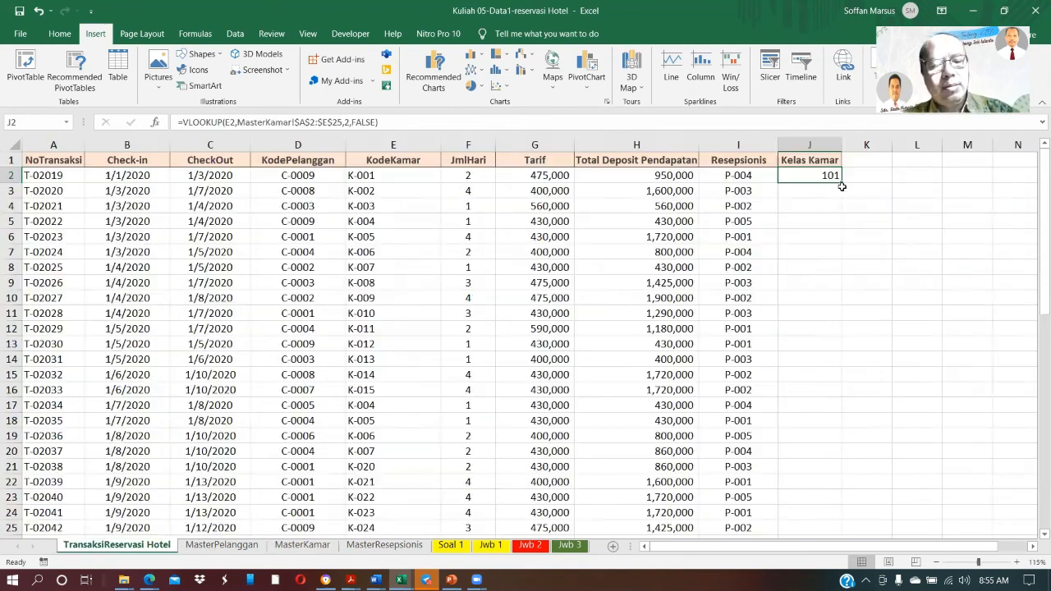
{"action": "key", "text": "F2"}
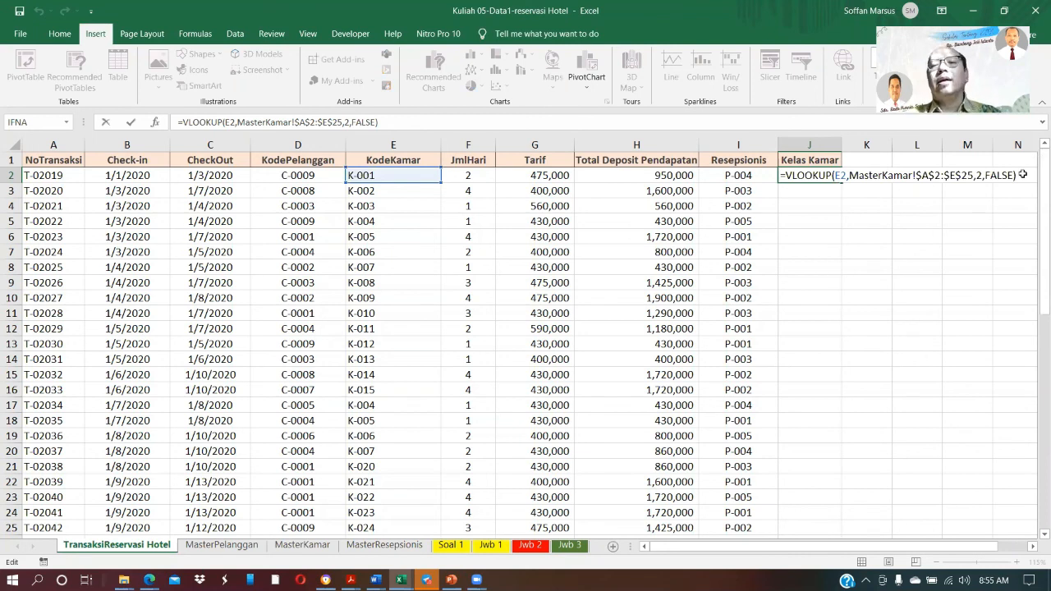
{"action": "key", "text": "Escape"}
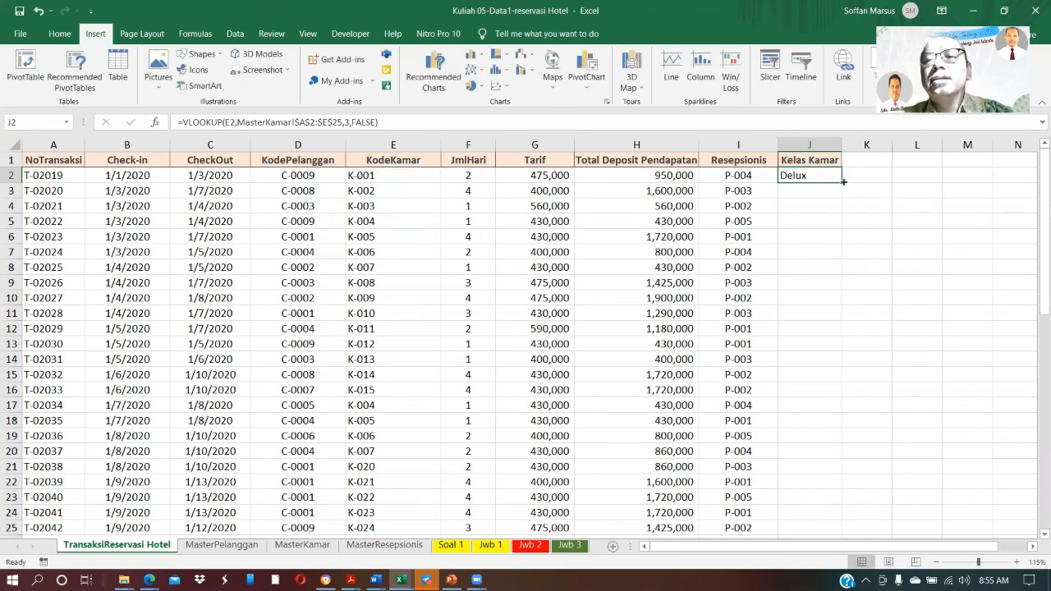
Fill the VLOOKUP formula from J2 down the Kelas Kamar column for all transactions
{"action": "double_click", "coordinate": [842, 183]}
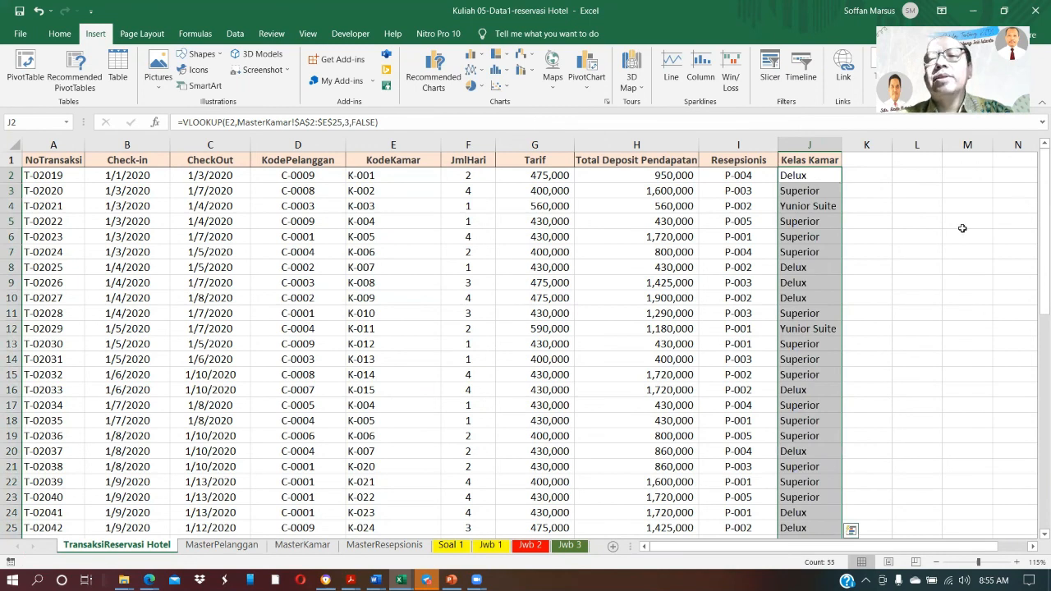
{"action": "left_click", "coordinate": [962, 228]}
{"action": "left_click_drag", "start_coordinate": [1040, 192], "coordinate": [1040, 299]}
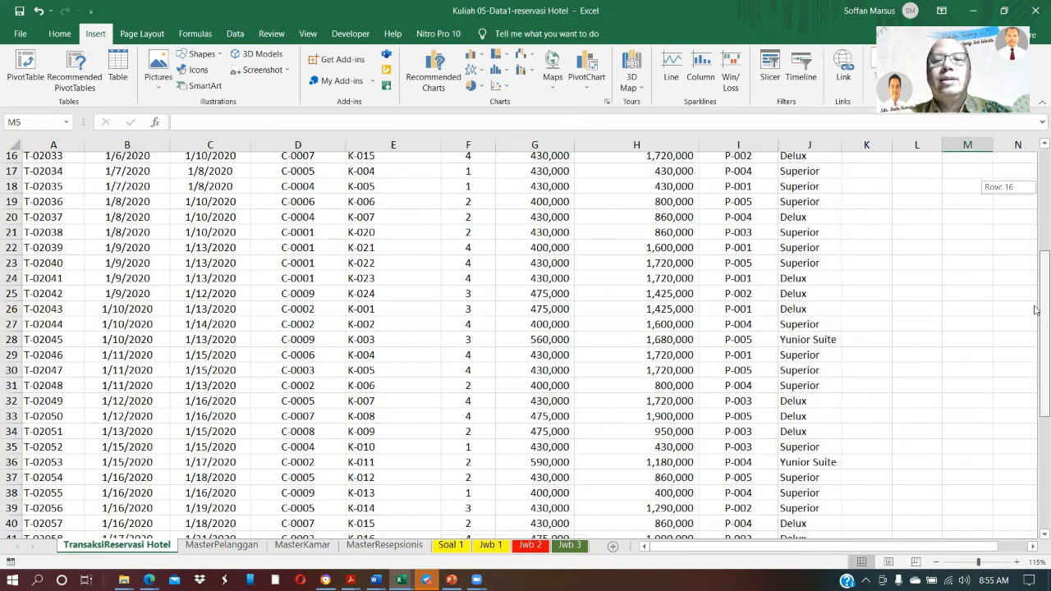
Insert a pivot table at I3 of the Jwb 1 sheet, using the TransaksiReservasi Hotel data including Kelas Kamar as source
{"action": "left_click", "coordinate": [490, 545]}
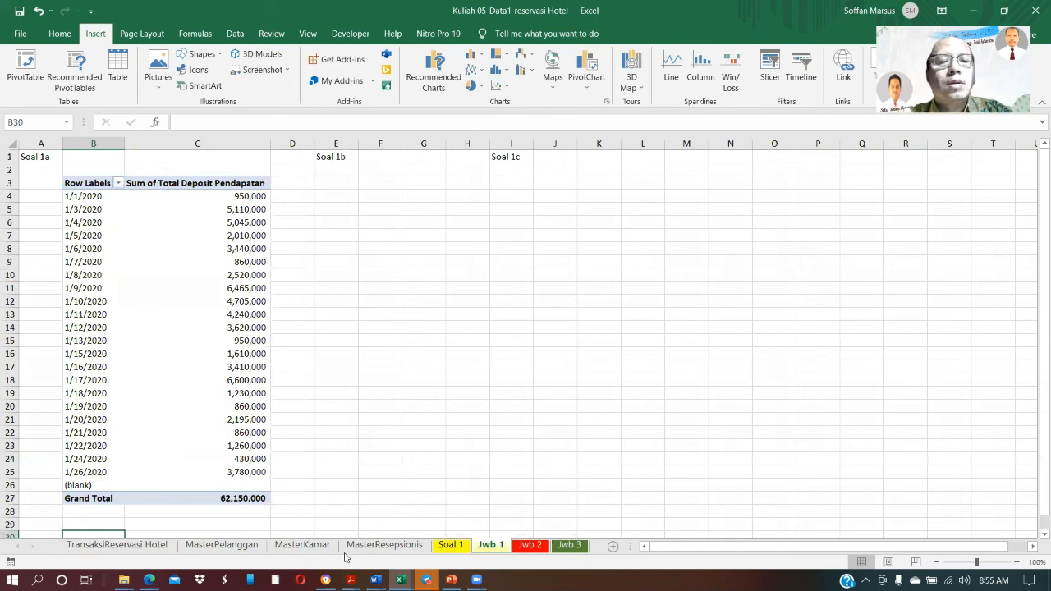
{"action": "key", "text": "ctrl+Page_Down"}
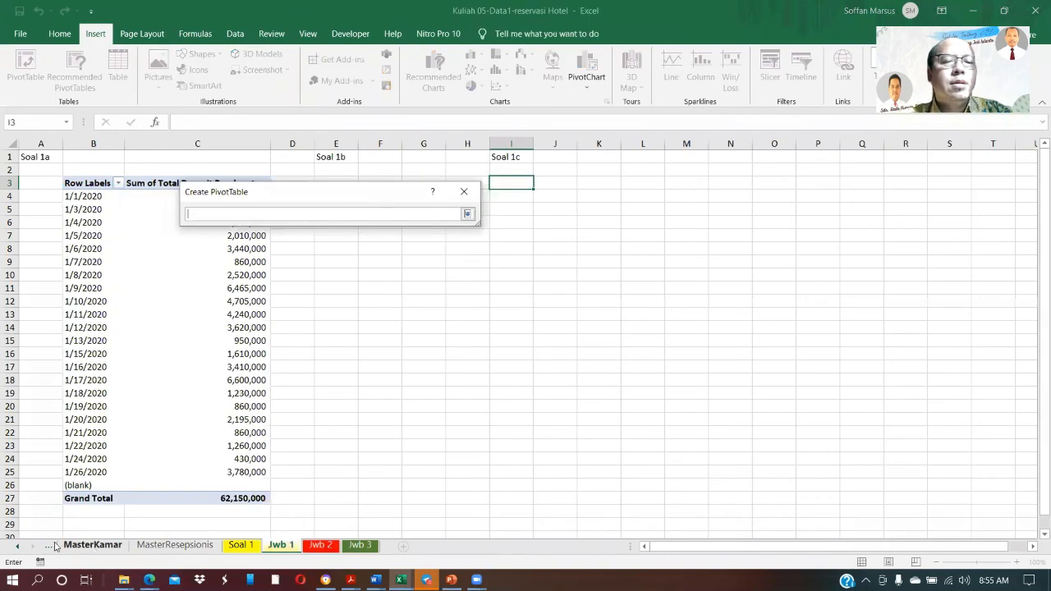
{"action": "left_click", "coordinate": [16, 548]}
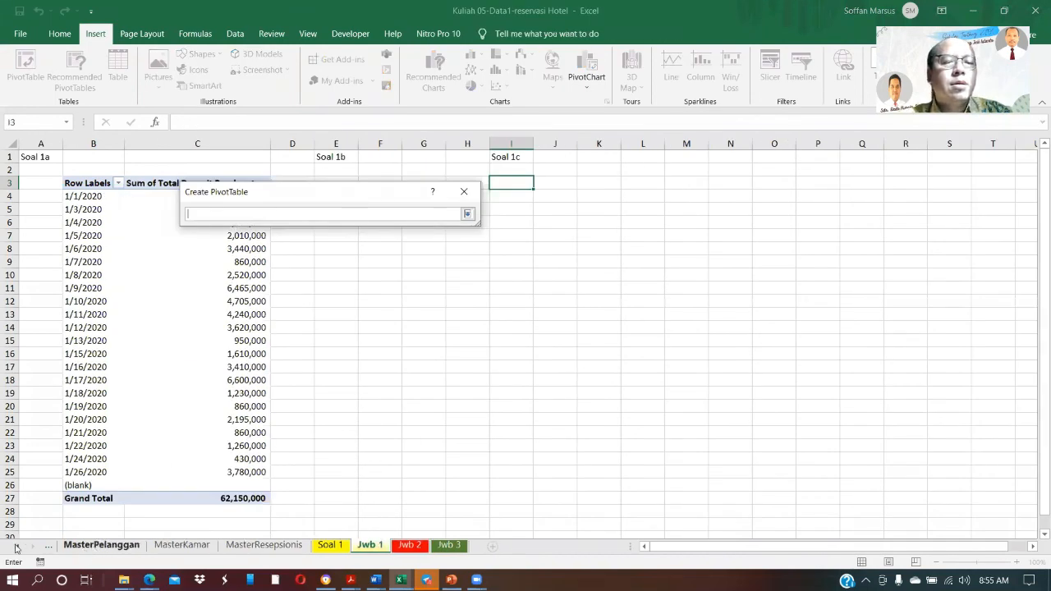
{"action": "left_click", "coordinate": [121, 548]}
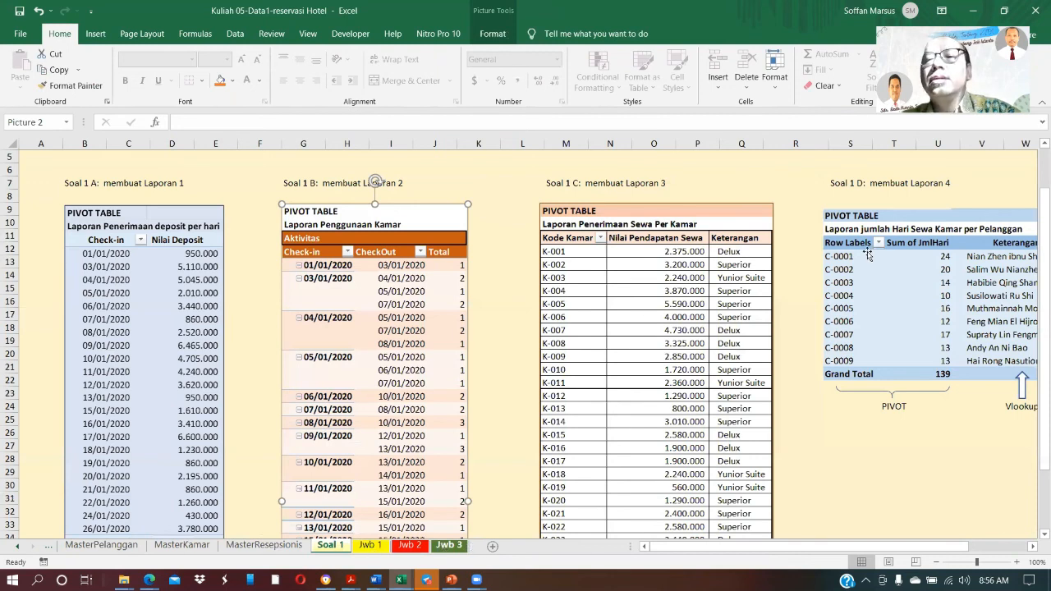
Add KodeKamar and Kelas Kamar as rows and Total Deposit Pendapatan as summed values to the Soal 1c pivot table
{"action": "key", "text": "ctrl+Page_Down"}
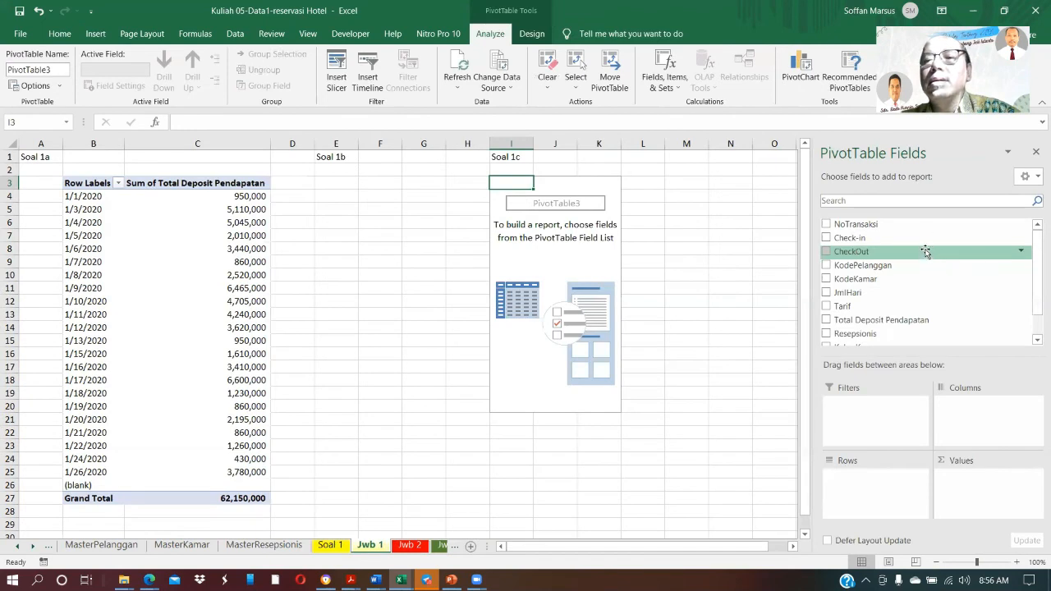
{"action": "left_click_drag", "start_coordinate": [924, 280], "coordinate": [901, 492]}
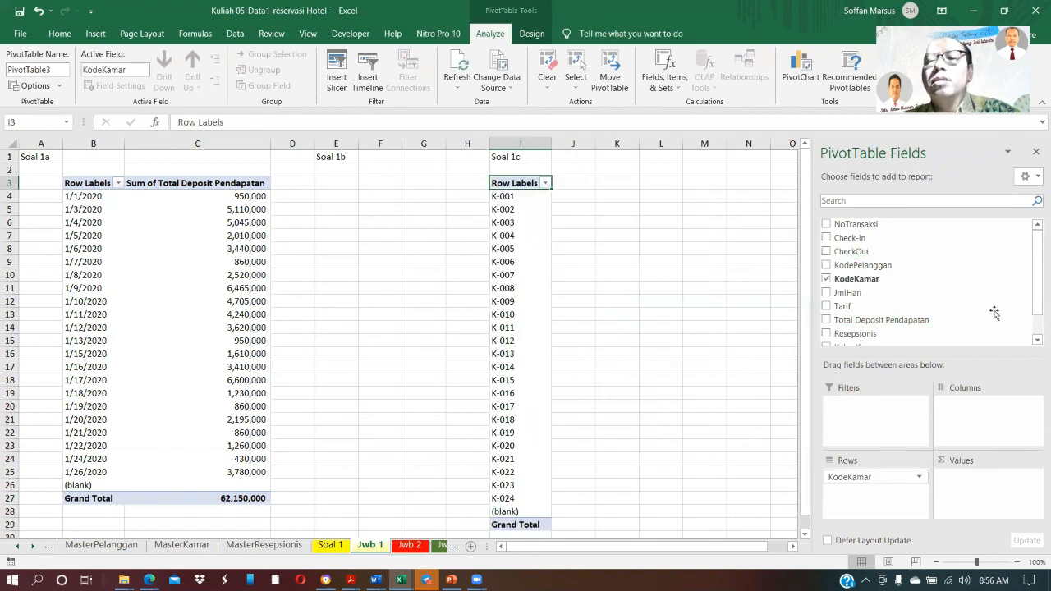
{"action": "left_click_drag", "start_coordinate": [904, 320], "coordinate": [1003, 480]}
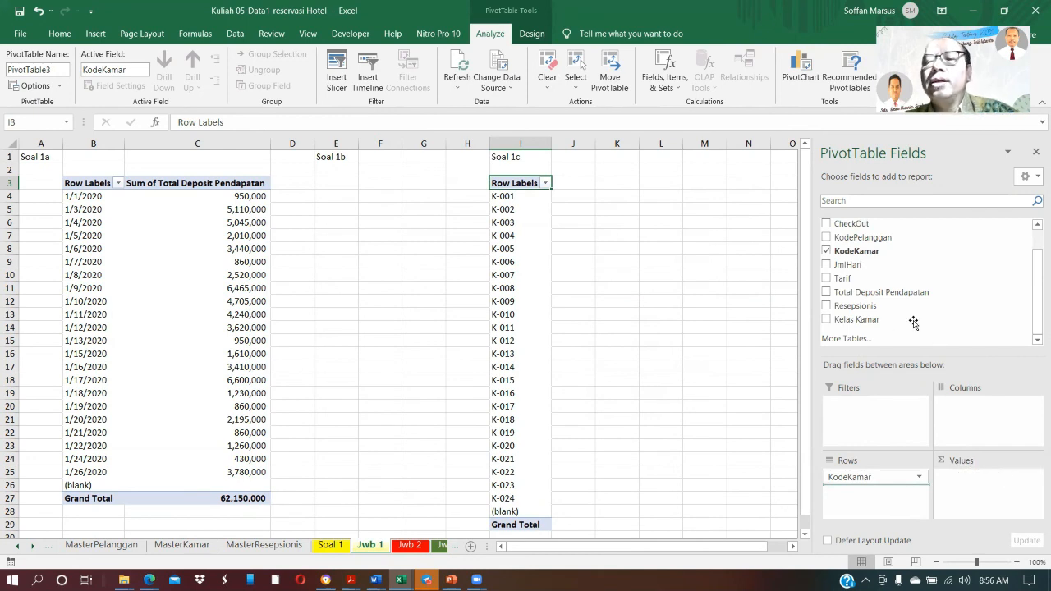
{"action": "left_click_drag", "start_coordinate": [914, 322], "coordinate": [859, 490]}
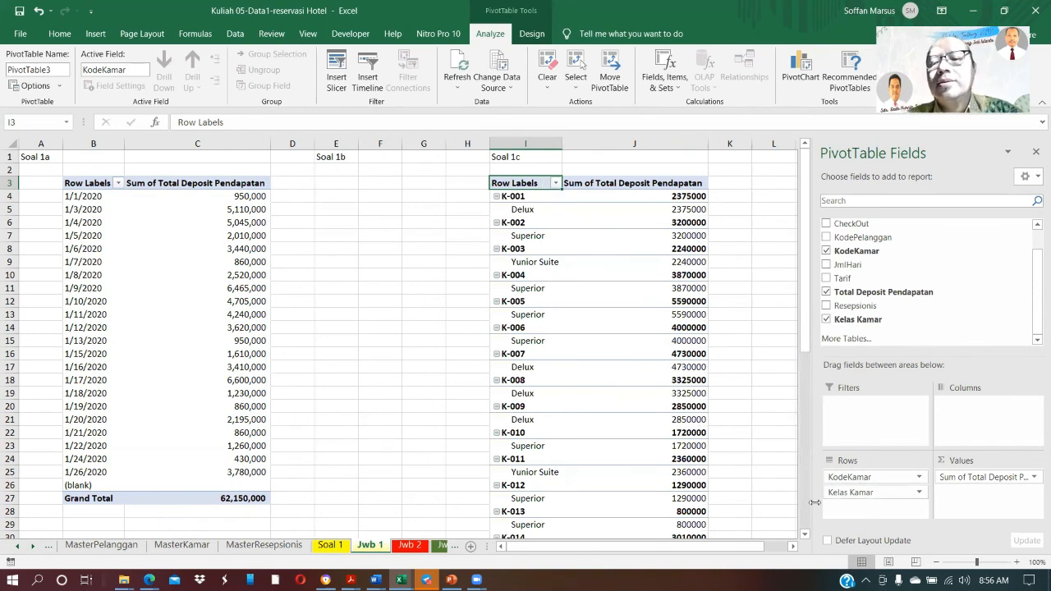
{"action": "left_click", "coordinate": [855, 492]}
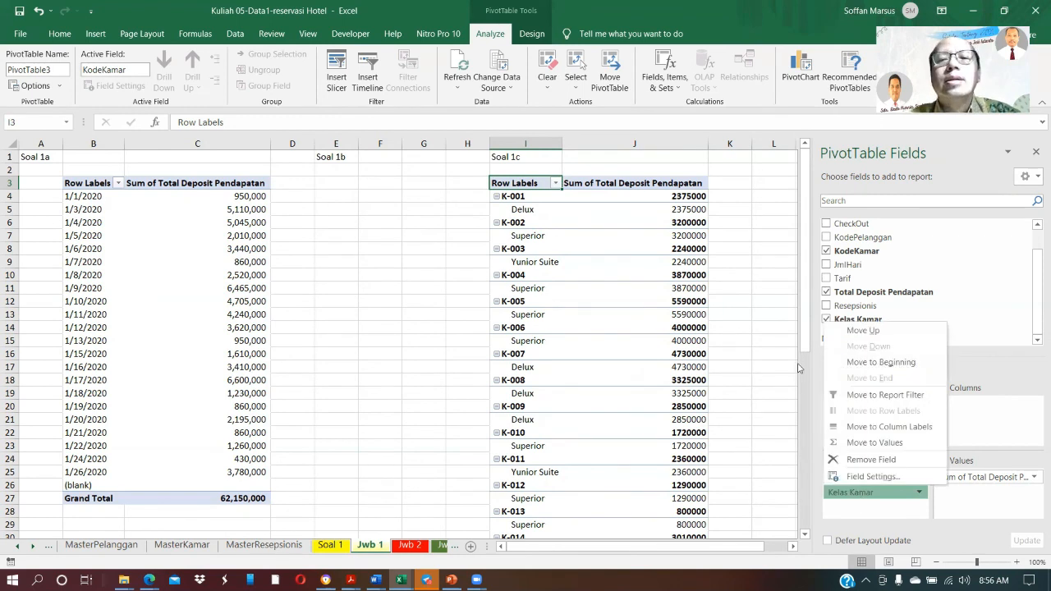
{"action": "left_click", "coordinate": [555, 184]}
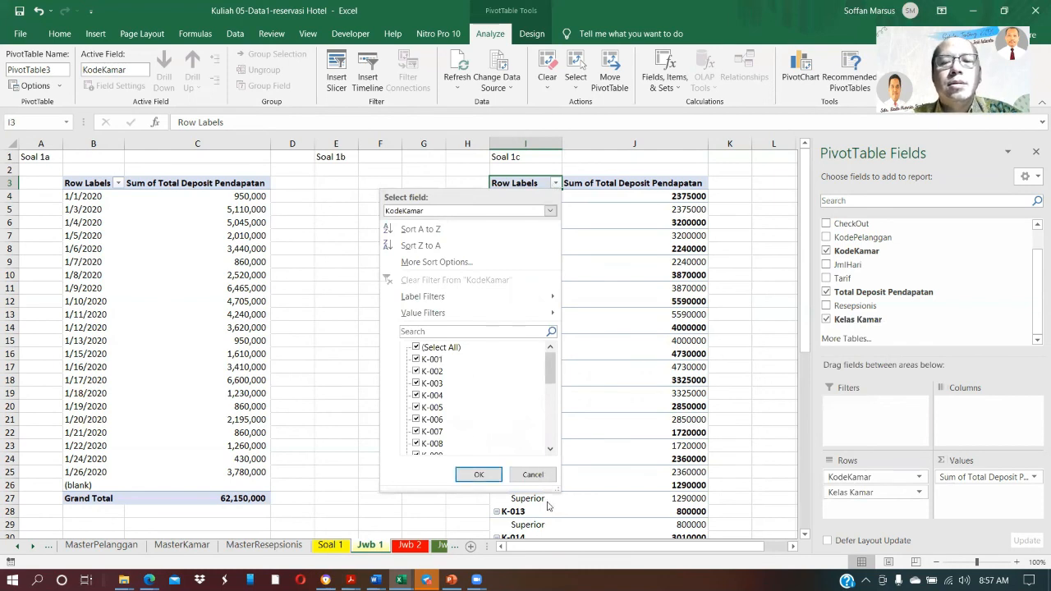
{"action": "left_click", "coordinate": [530, 474]}
Show the KodeKamar item labels of the Soal 1c pivot table in tabular form
{"action": "left_click", "coordinate": [516, 198]}
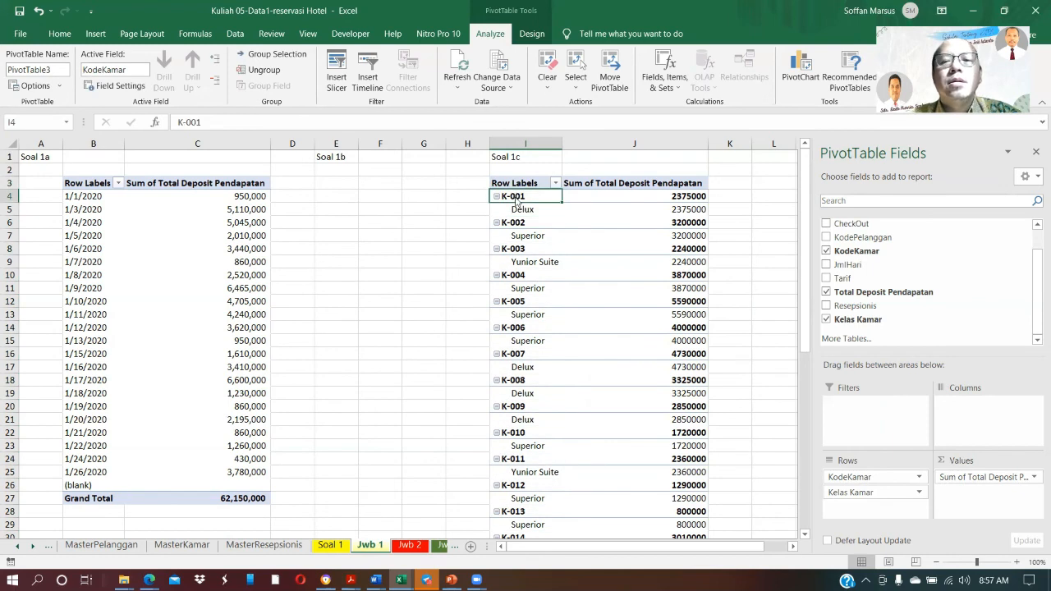
{"action": "key", "text": "shift+F10"}
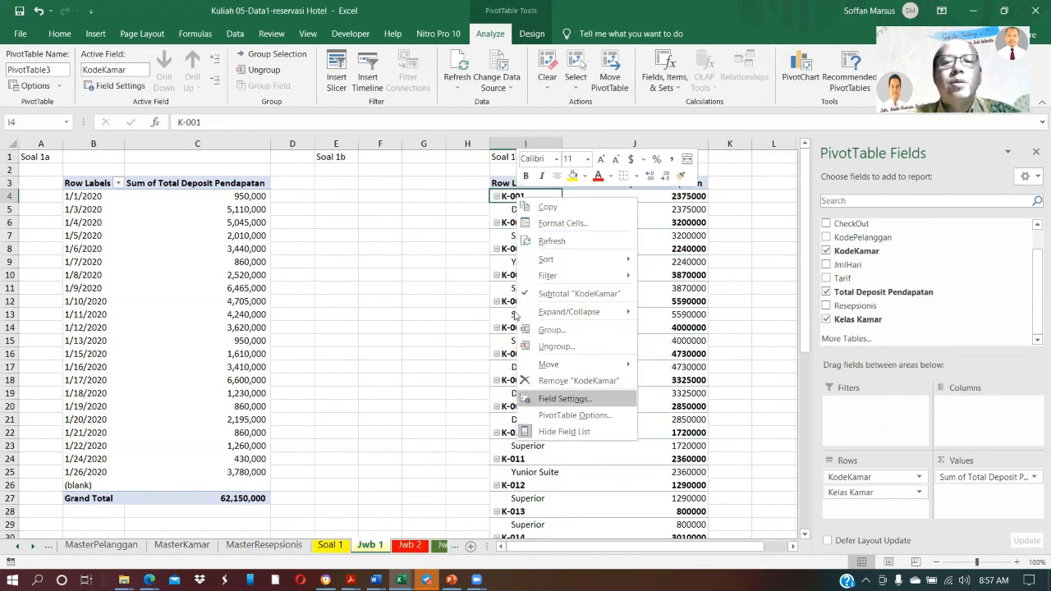
{"action": "left_click", "coordinate": [437, 386]}
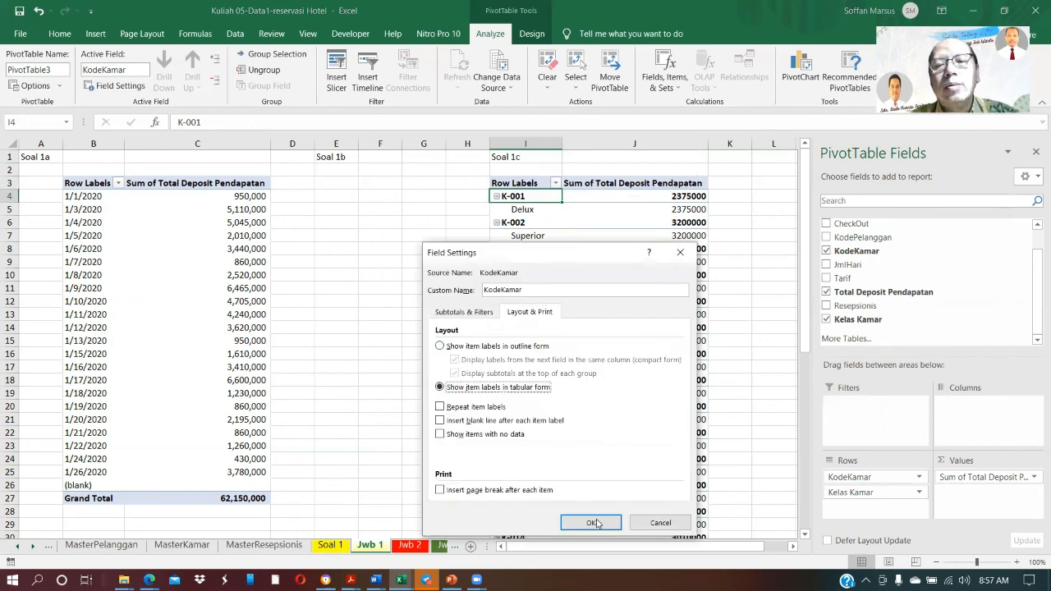
{"action": "left_click", "coordinate": [594, 523]}
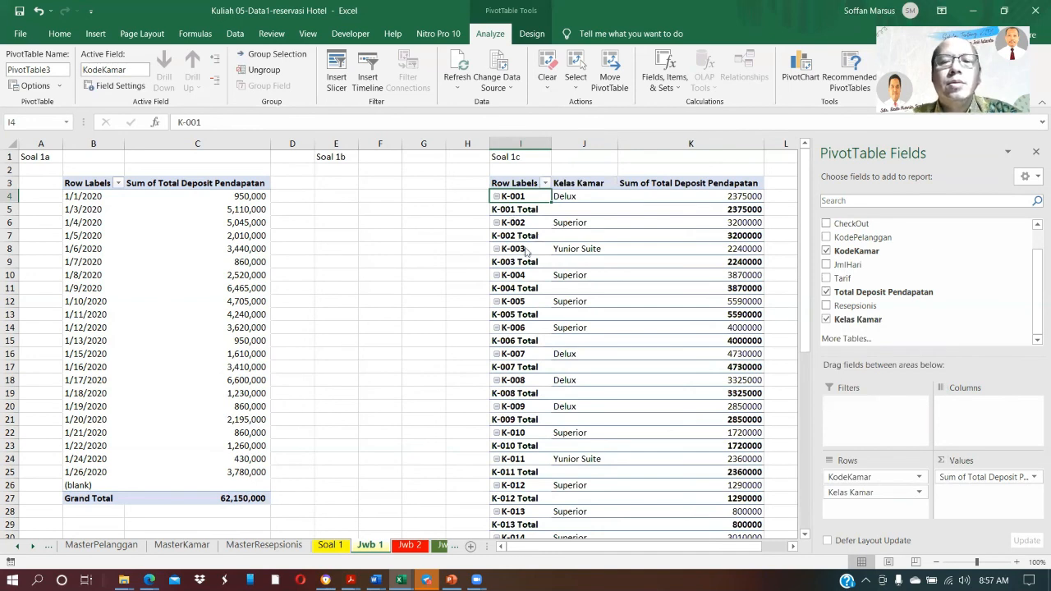
Remove the KodeKamar subtotals from the Soal 1c pivot table
{"action": "right_click", "coordinate": [510, 212]}
{"action": "left_click", "coordinate": [556, 414]}
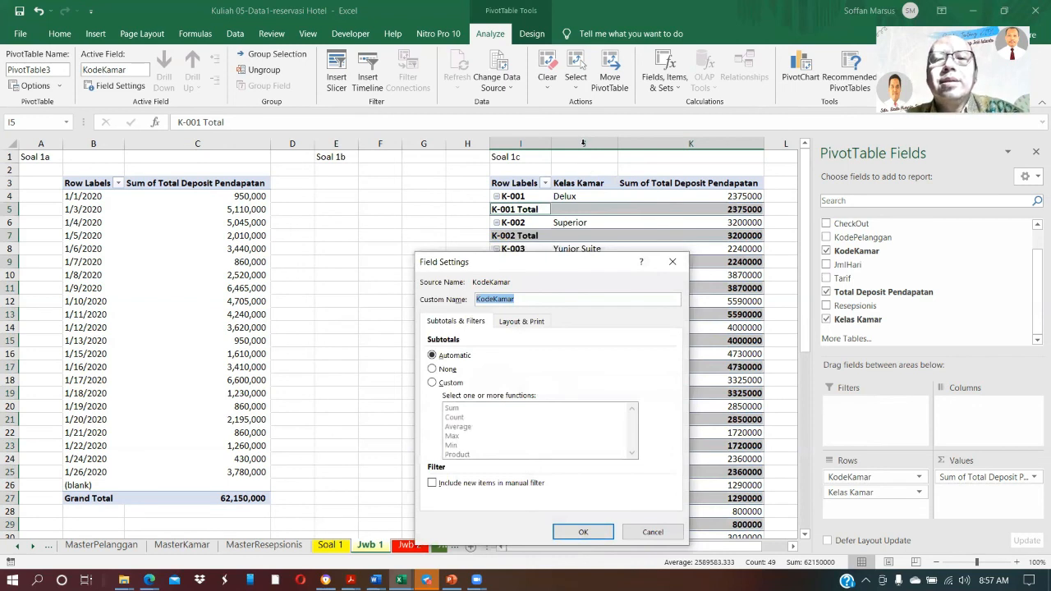
{"action": "right_click", "coordinate": [583, 148]}
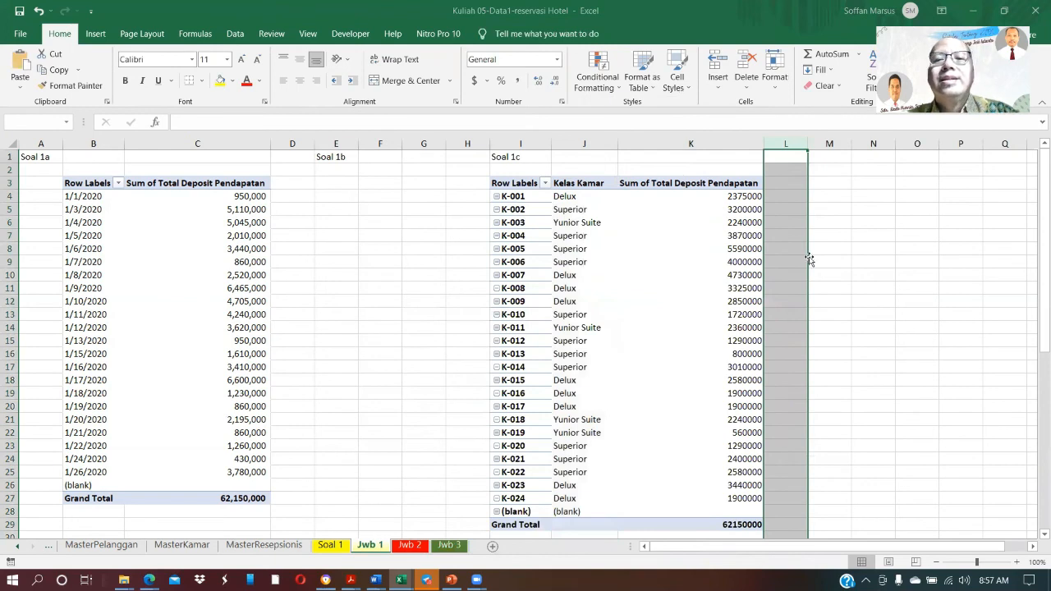
{"action": "left_click", "coordinate": [899, 223]}
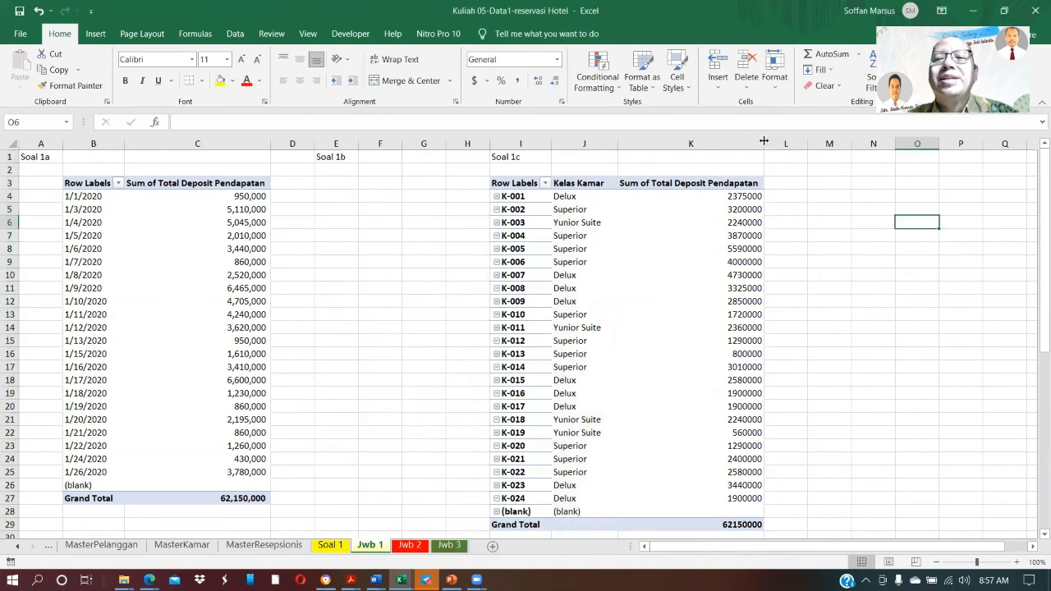
Compare the column order and headings of the Soal 1c pivot table with the Laporan 3 example on the Soal 1 sheet
{"action": "left_click", "coordinate": [742, 195]}
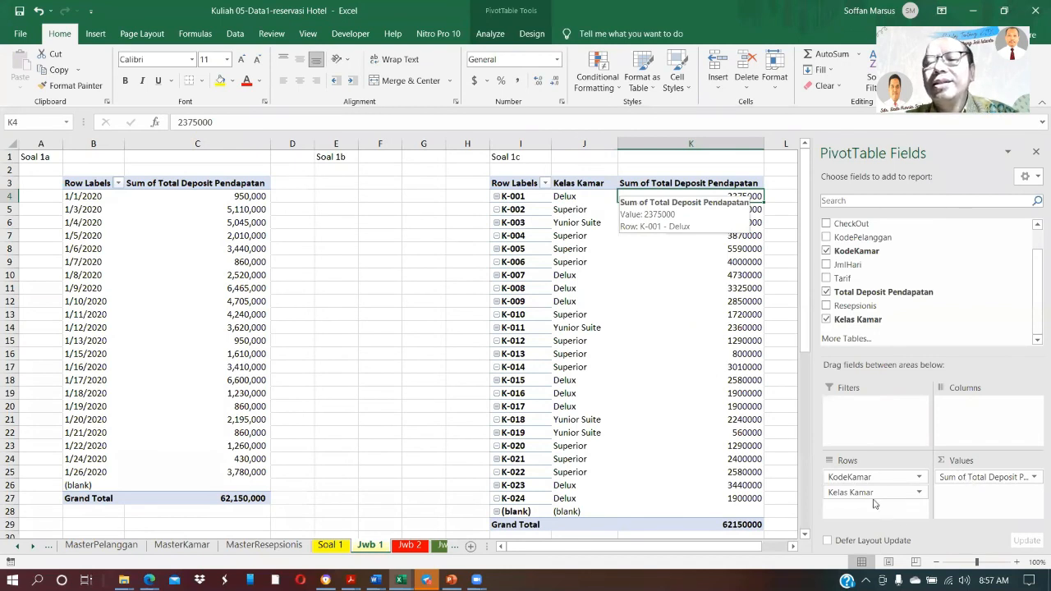
{"action": "mouse_move", "coordinate": [874, 491]}
{"action": "left_mouse_down"}
{"action": "mouse_move", "coordinate": [863, 493]}
{"action": "mouse_move", "coordinate": [1037, 395]}
{"action": "mouse_move", "coordinate": [927, 488]}
{"action": "mouse_move", "coordinate": [873, 505]}
{"action": "left_mouse_up"}
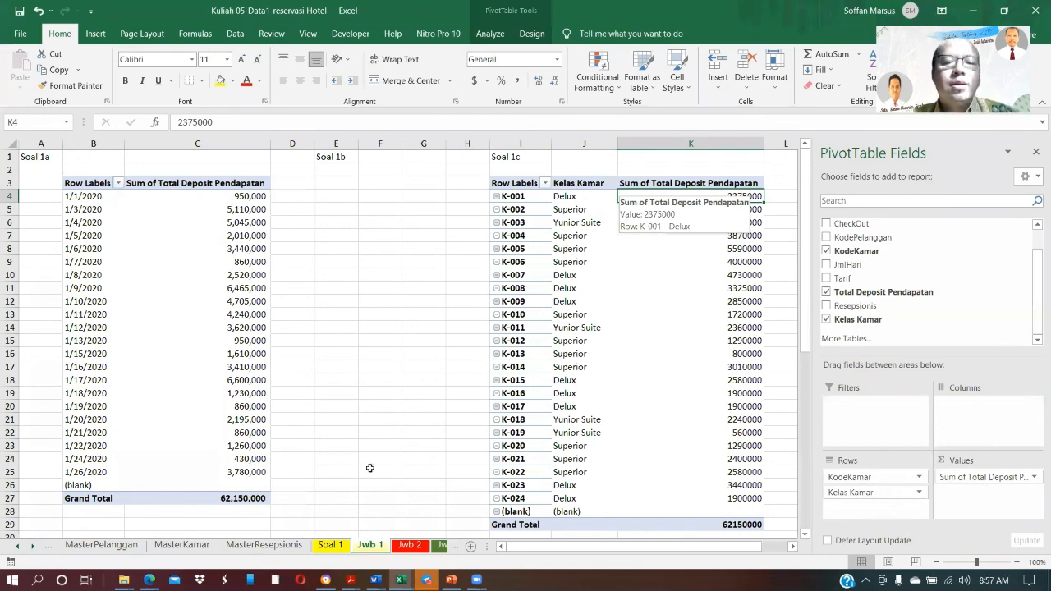
{"action": "left_click", "coordinate": [330, 545]}
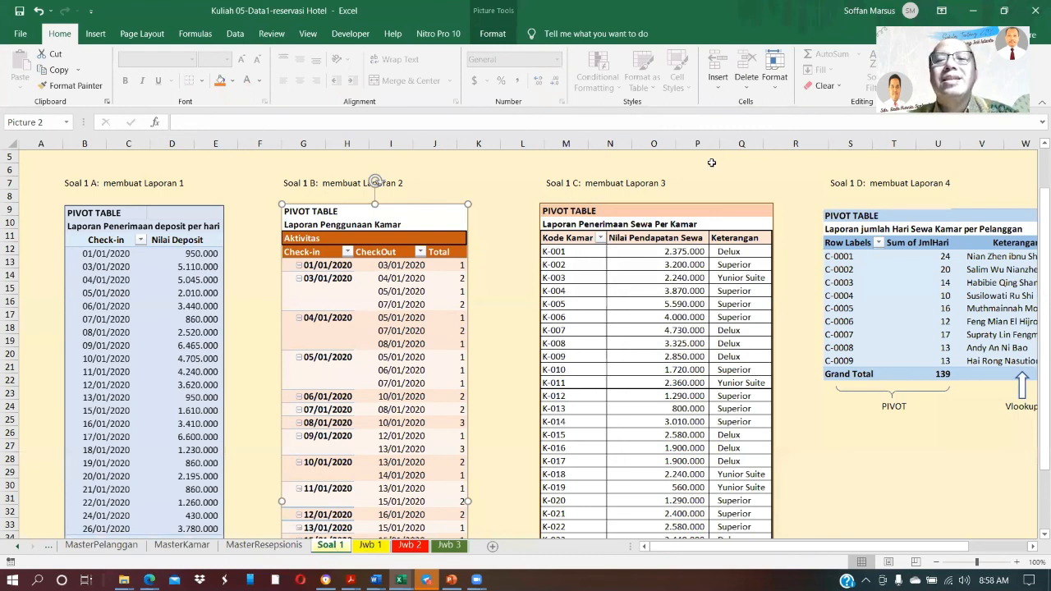
{"action": "key", "text": "ctrl+Page_Down"}
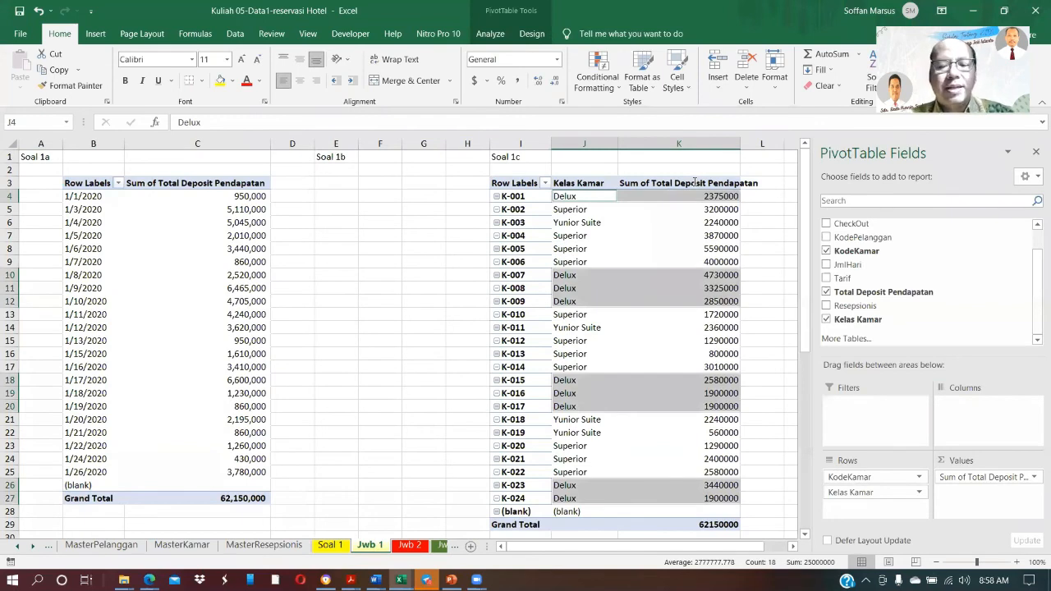
Rename the value column header in K3 of the Soal 1c pivot table to Nilai Pendapatan
{"action": "left_click", "coordinate": [694, 182]}
{"action": "type", "text": "Nilai Pem"}
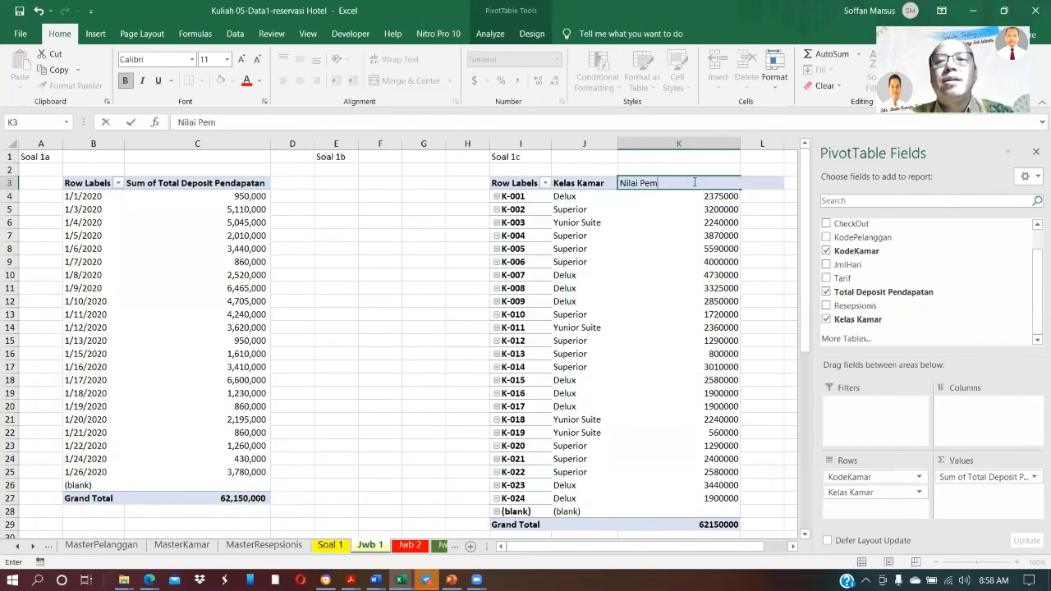
{"action": "key", "text": "BackSpace"}
{"action": "type", "text": "ndapay"}
{"action": "key", "text": "BackSpace"}
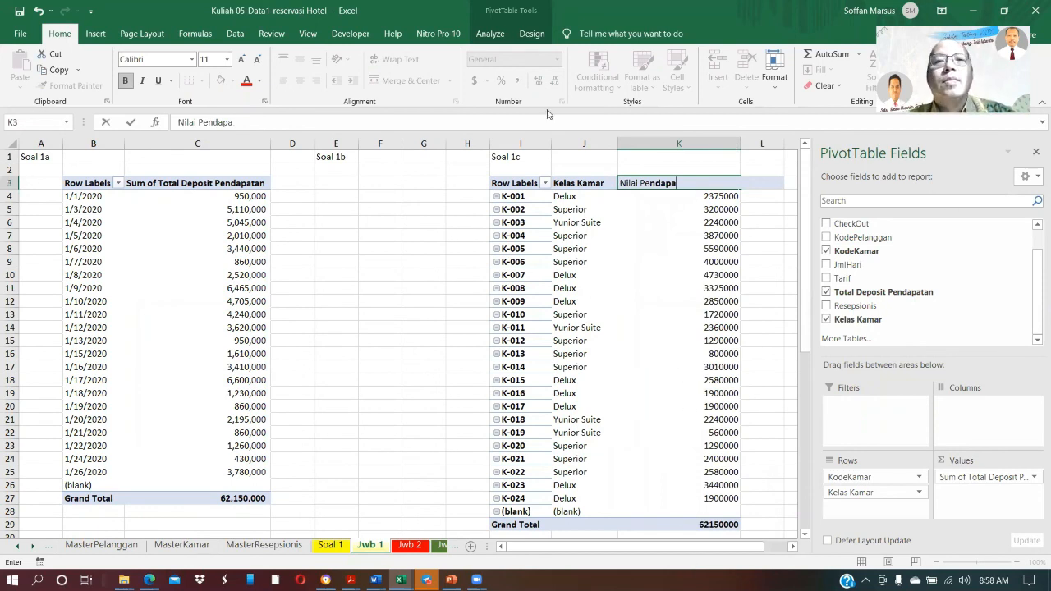
{"action": "type", "text": "tan"}
{"action": "key", "text": "Return"}
Format the Nilai Pendapatan values in K4:K29 with thousands separators and no decimals
{"action": "left_click_drag", "start_coordinate": [667, 197], "coordinate": [669, 458]}
{"action": "left_click", "coordinate": [517, 82]}
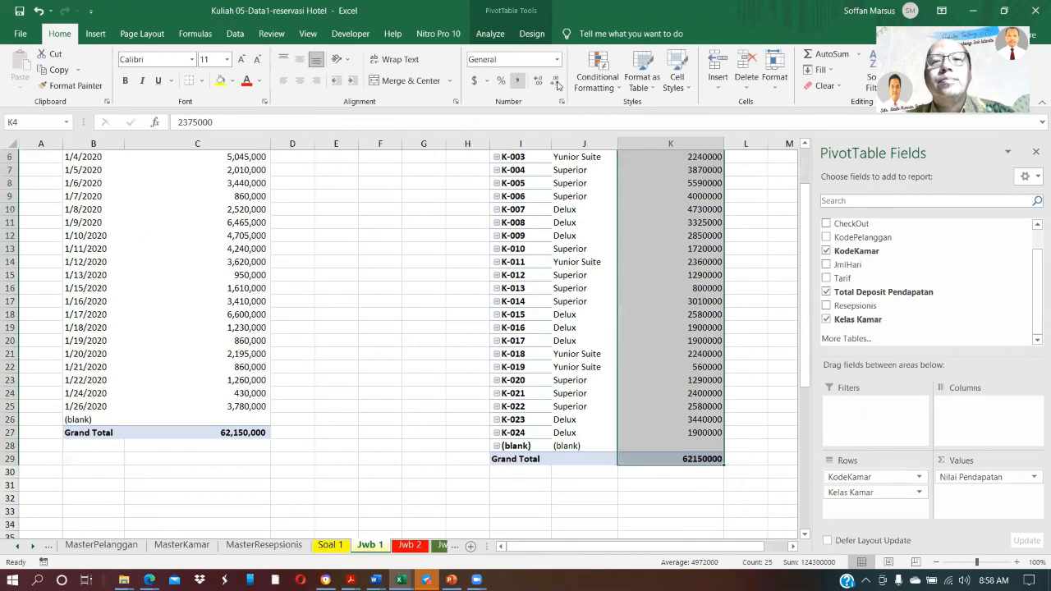
{"action": "left_click", "coordinate": [557, 82]}
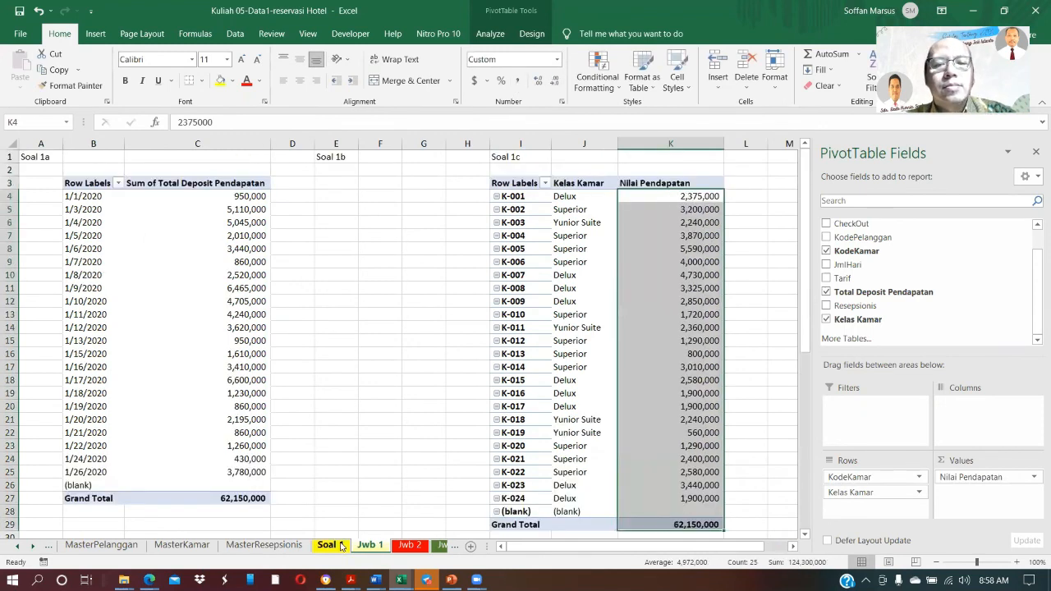
Place a values-only copy of the Soal 1c pivot table at M3 with Nilai Pendapatan before Kelas Kamar, and widen columns N and O
{"action": "left_click", "coordinate": [340, 545]}
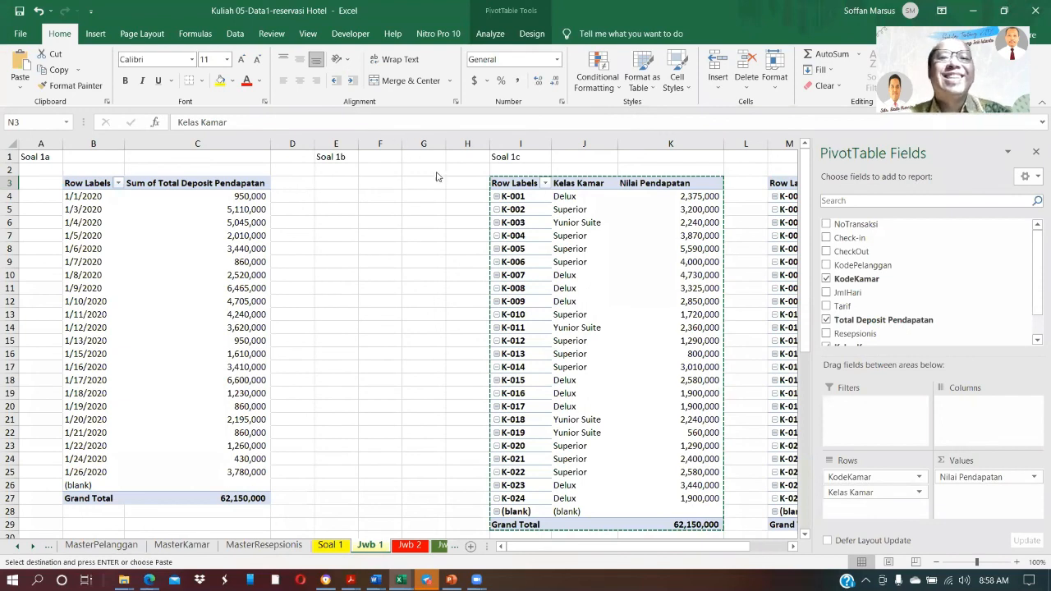
{"action": "scroll", "coordinate": [419, 161], "scroll_direction": "right", "scroll_amount": 3}
{"action": "right_click", "coordinate": [406, 148]}
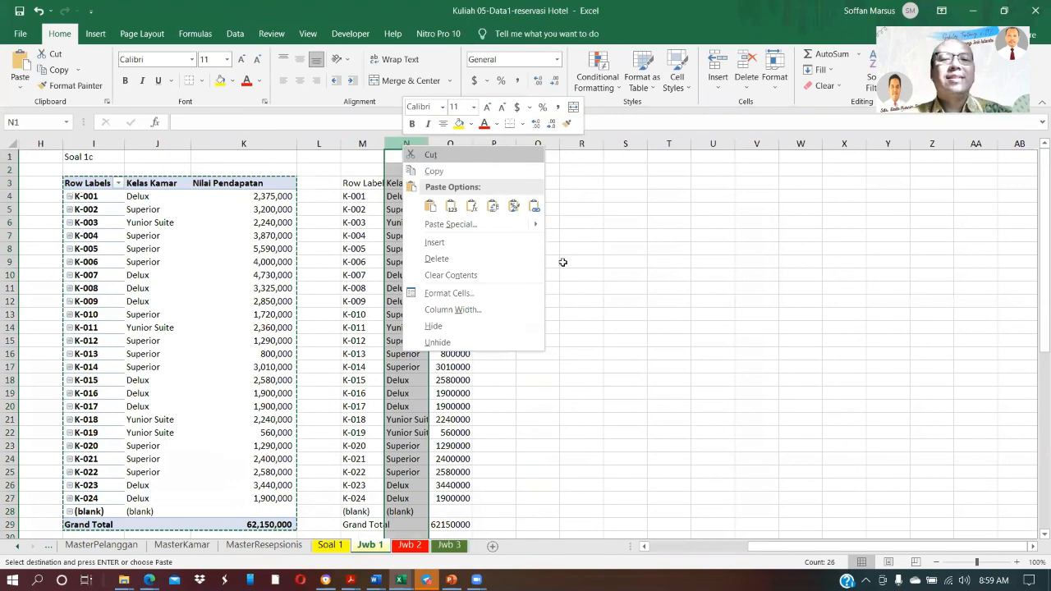
{"action": "left_click", "coordinate": [628, 267]}
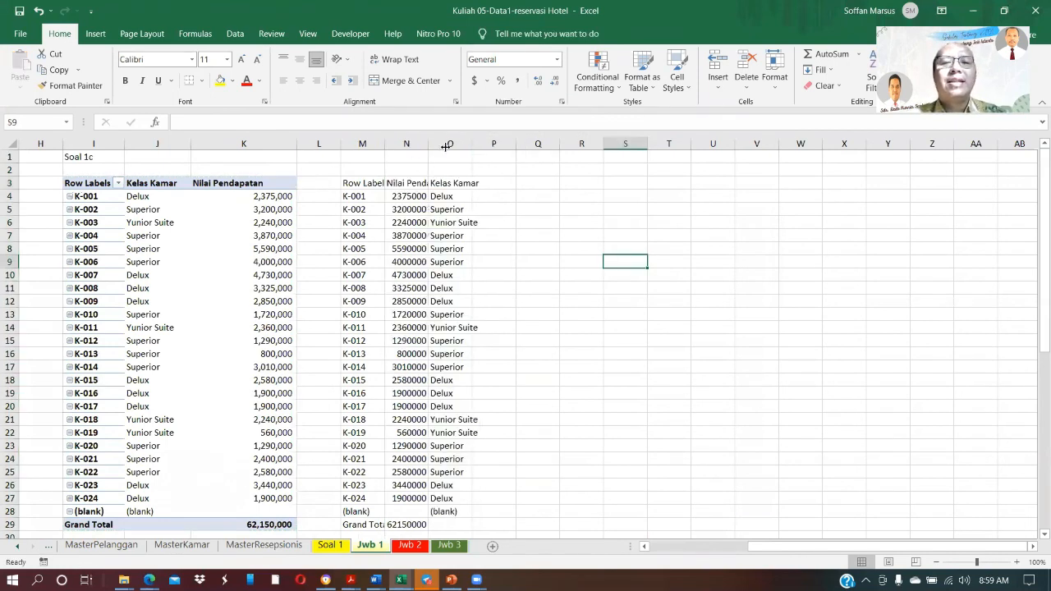
{"action": "left_click_drag", "start_coordinate": [428, 144], "coordinate": [531, 142]}
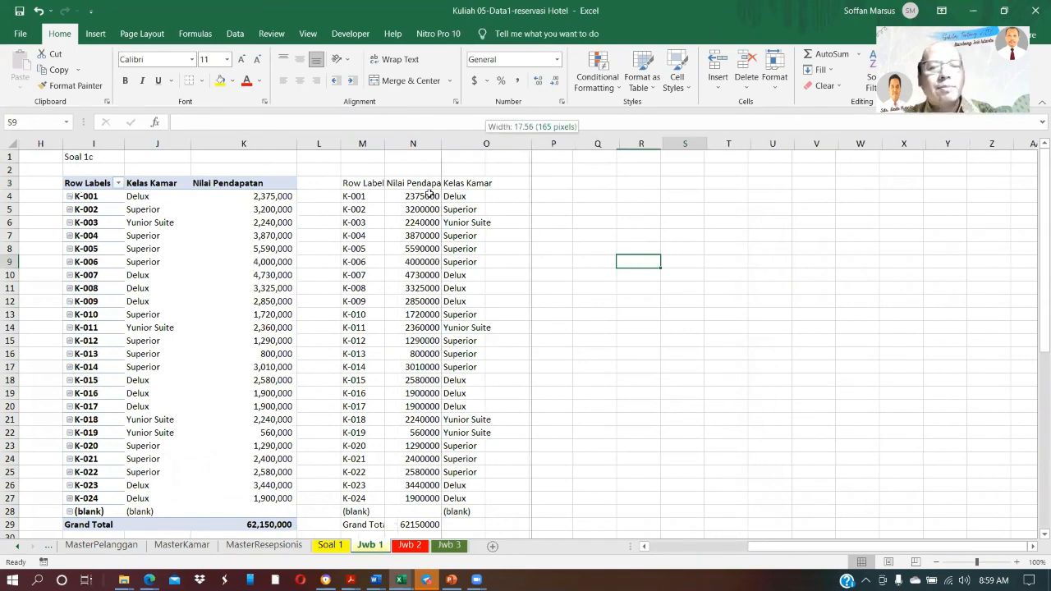
Switch to the workbook Kuliah 05-Data-1-soal B and show the Laporan Pendapatan Harian report on the Soal 4 sheet
{"action": "left_click", "coordinate": [329, 548]}
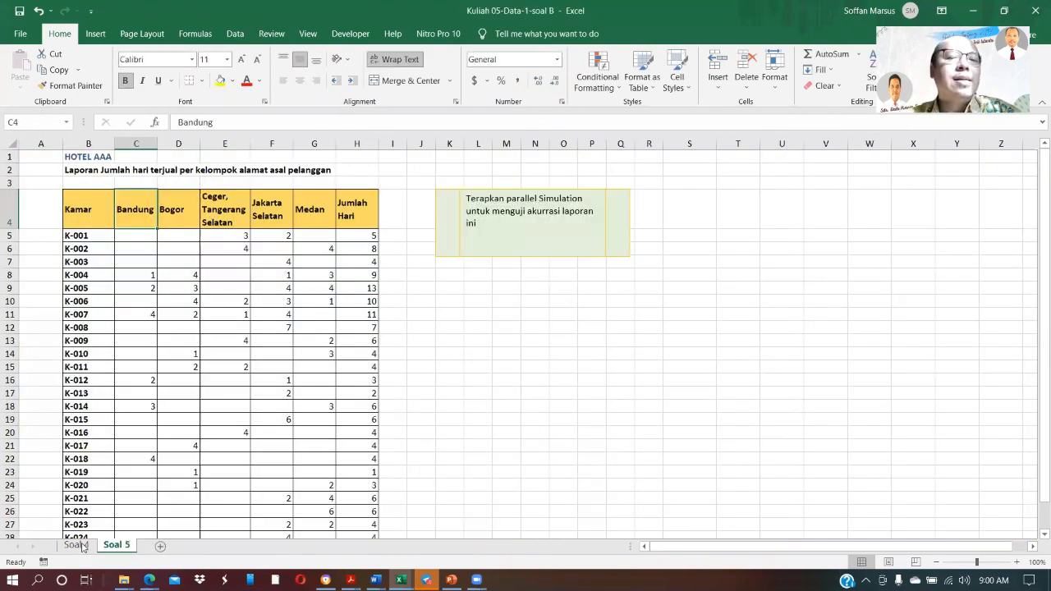
{"action": "left_click", "coordinate": [77, 546]}
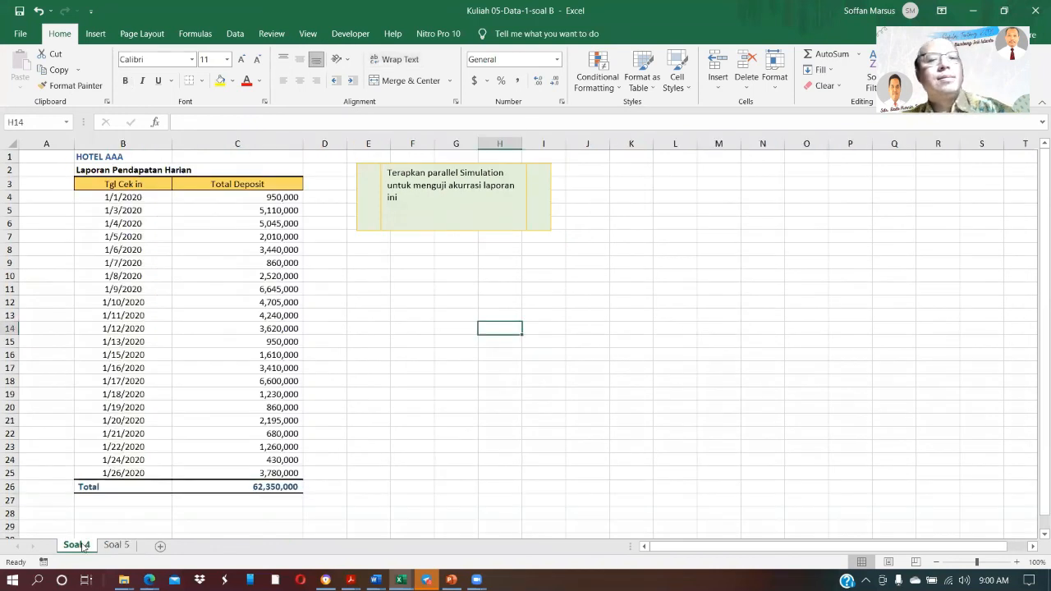